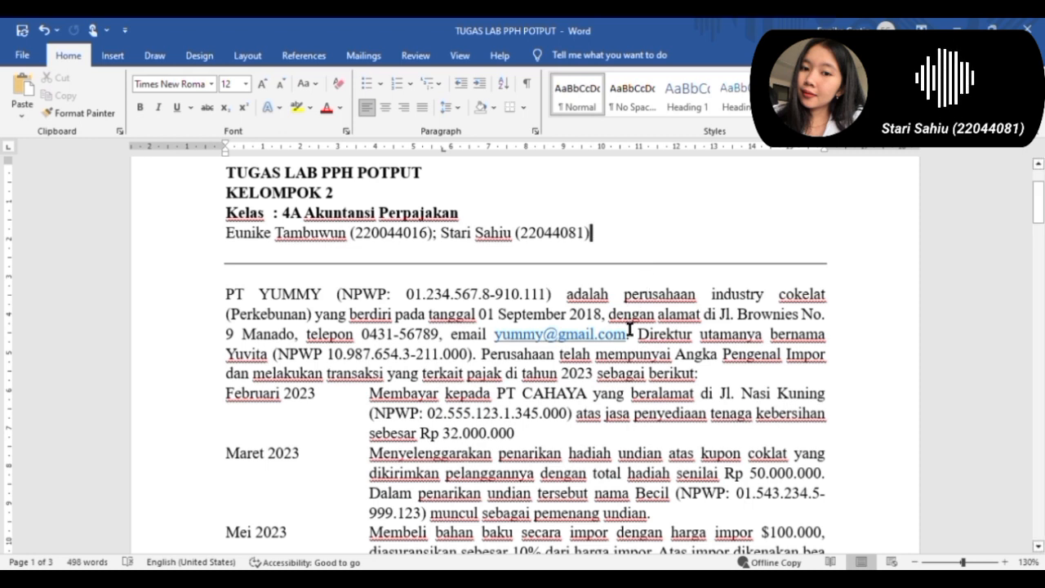
# Add the bold heading "PPh Pasal 23" on a new indented line below the Februari 2023 transaction
pyautogui.click(605, 444)
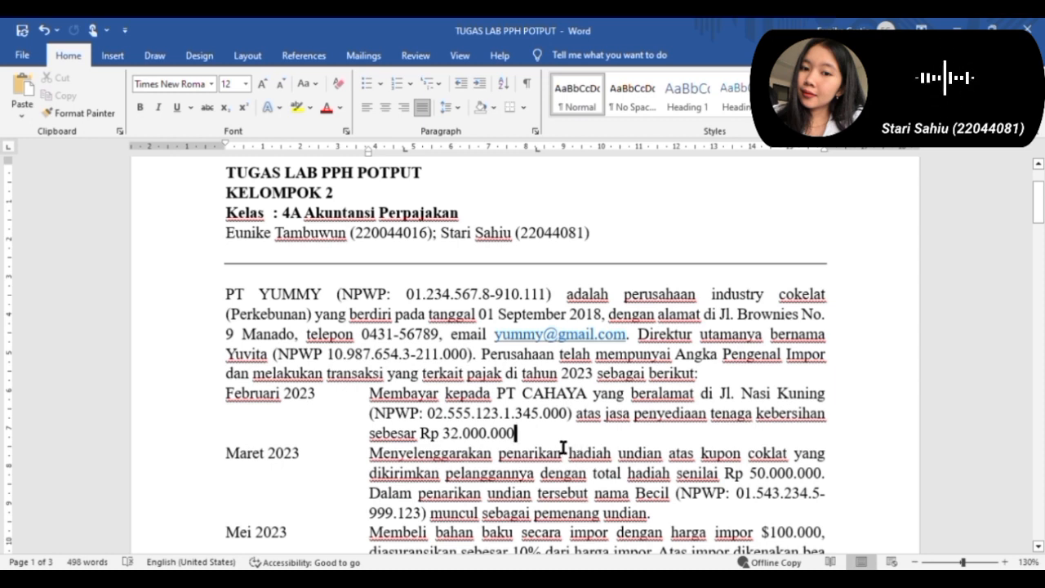
pyautogui.press('Return')
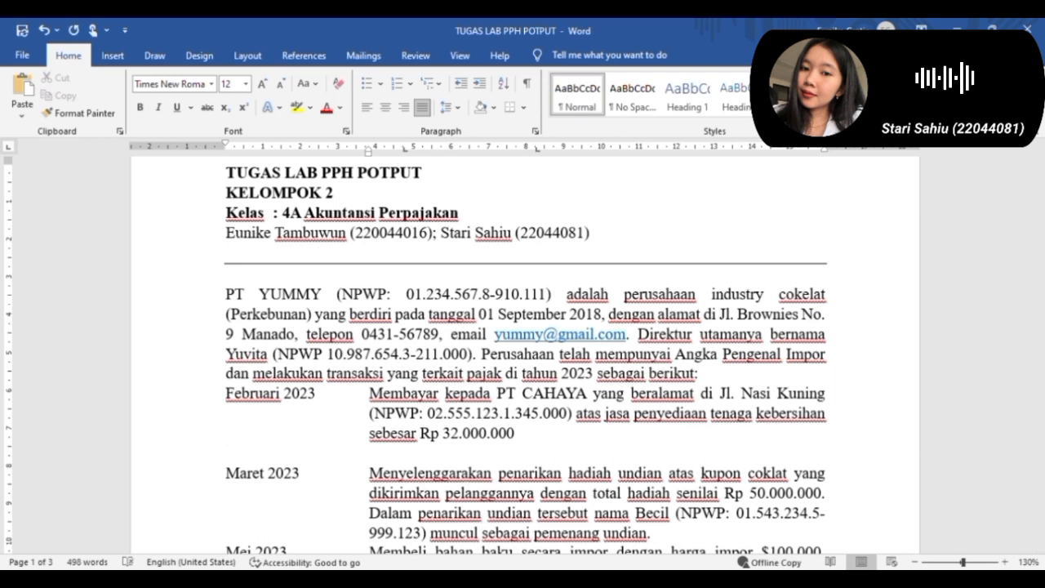
pyautogui.press('Tab')
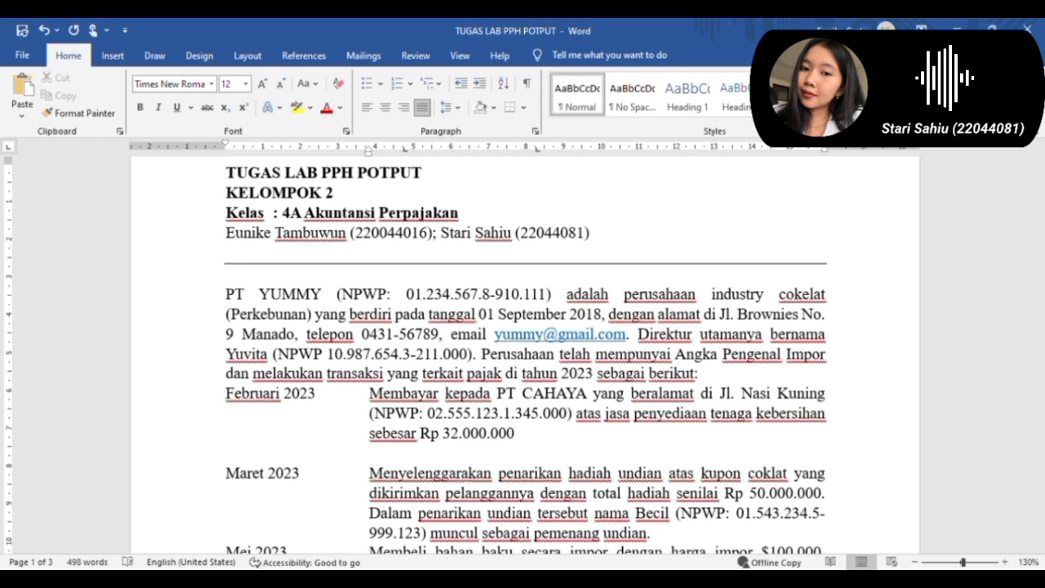
pyautogui.hotkey('ctrl', 'b')
pyautogui.write('PPh Pasal 23')
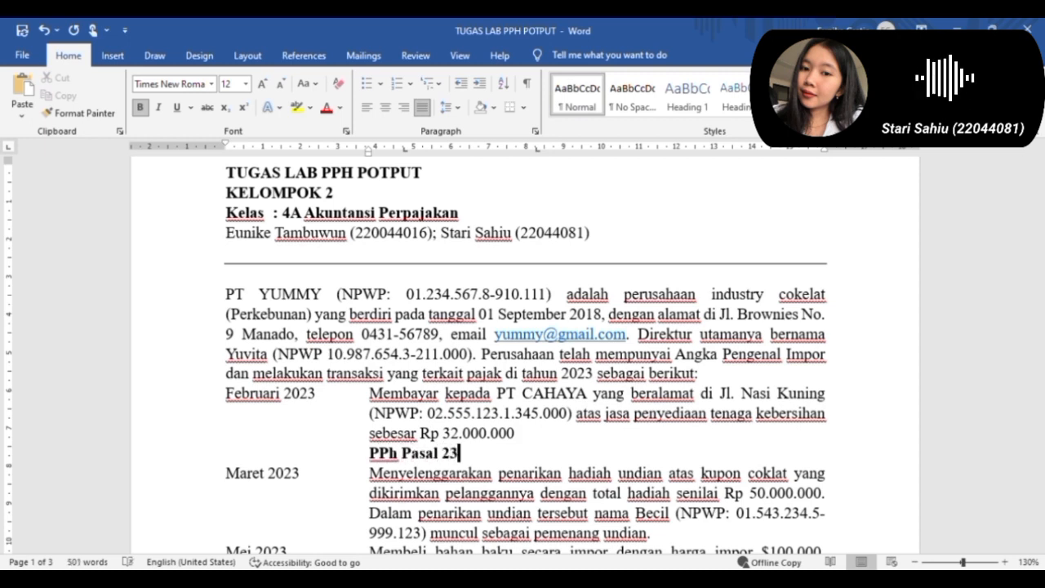
# Write the bold calculation "= 2% * 32.000.000 = Rp 640.000" on a new line under the PPh Pasal 23 heading
pyautogui.press('Return')
pyautogui.write('=')
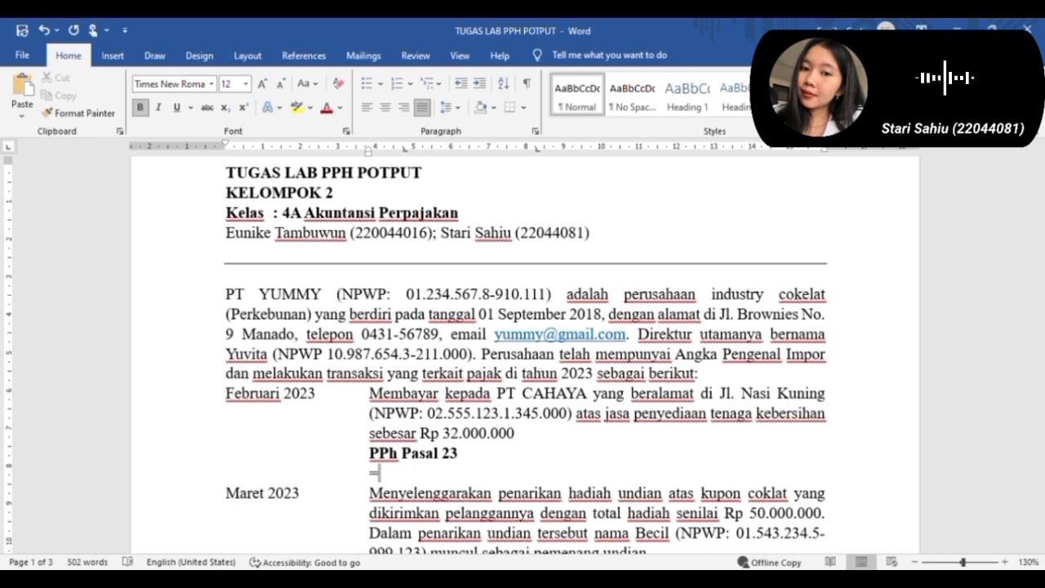
pyautogui.write(' 2%')
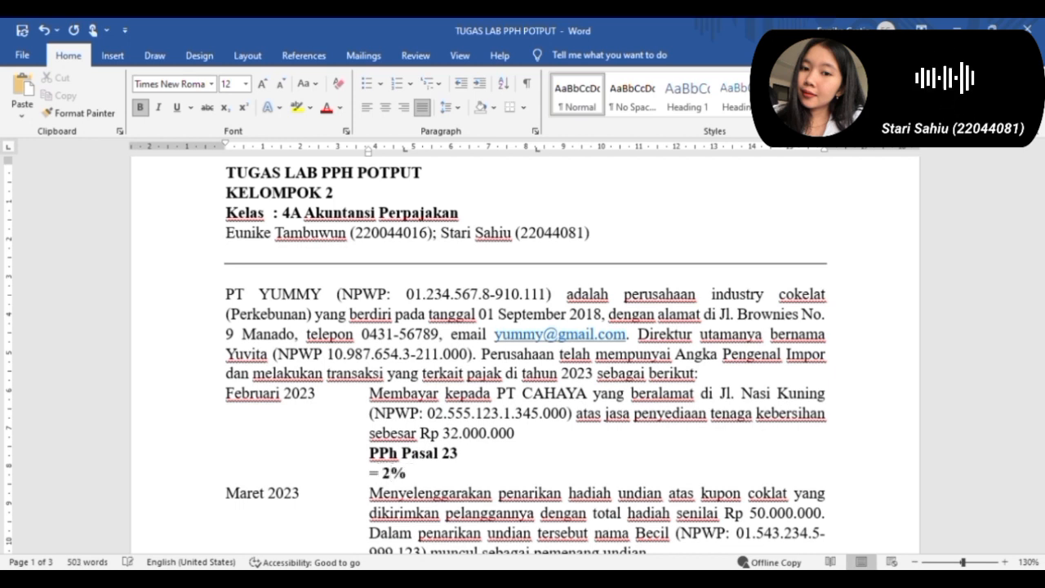
pyautogui.write(' *')
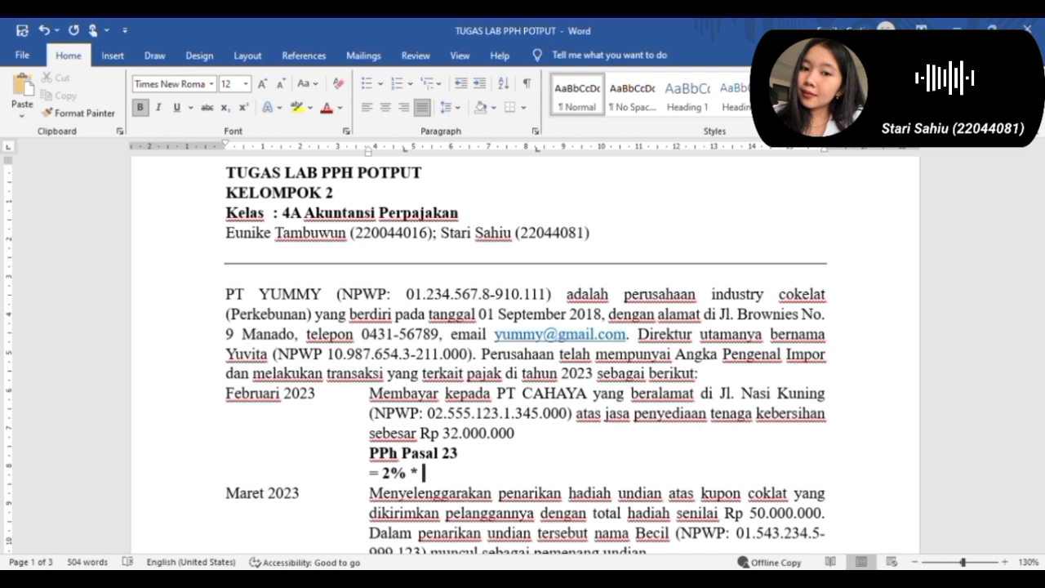
pyautogui.write('32.000')
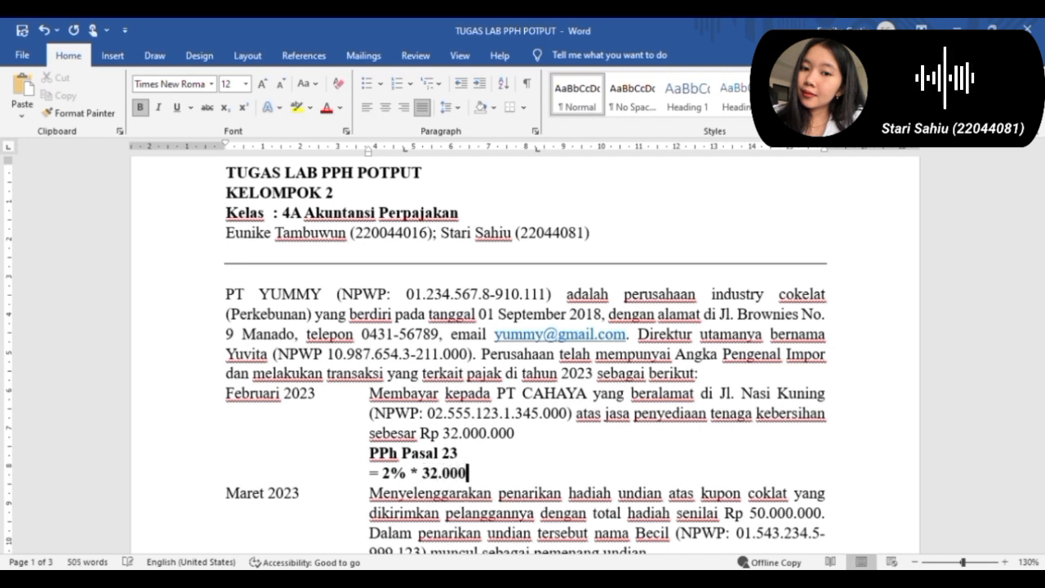
pyautogui.write('.000')
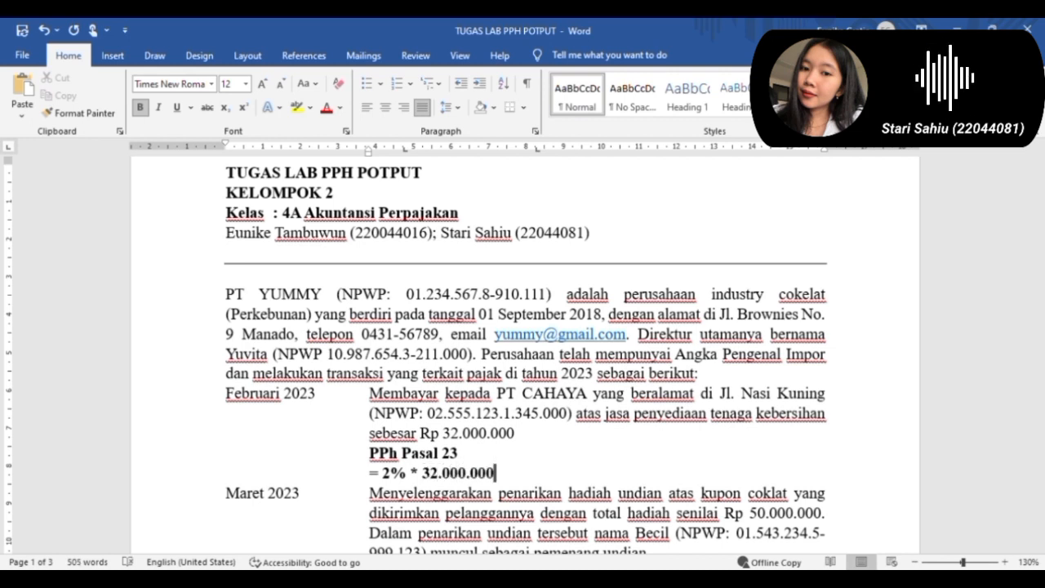
pyautogui.write(' = Rp 6')
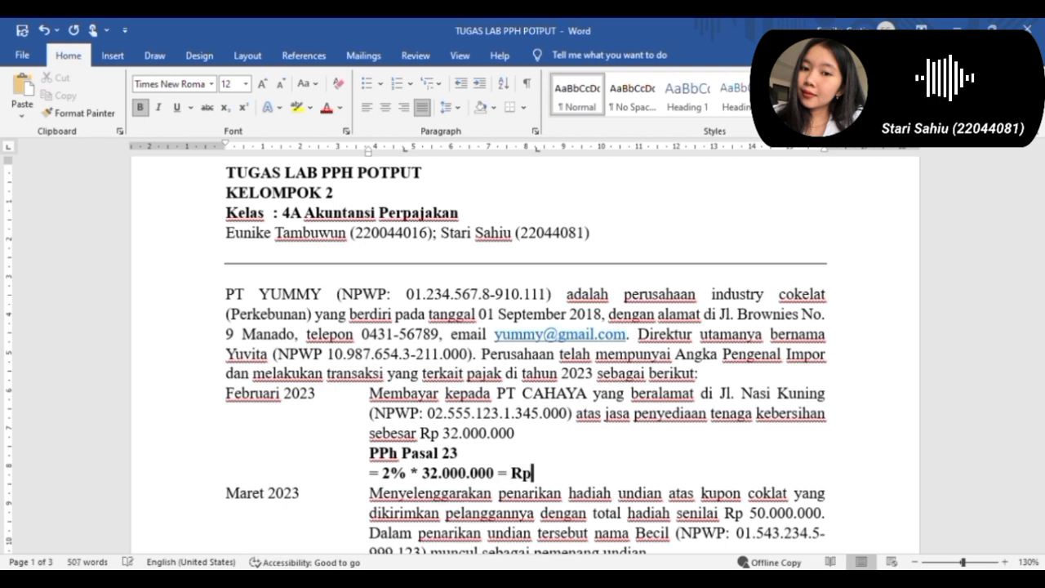
pyautogui.write('40.000')
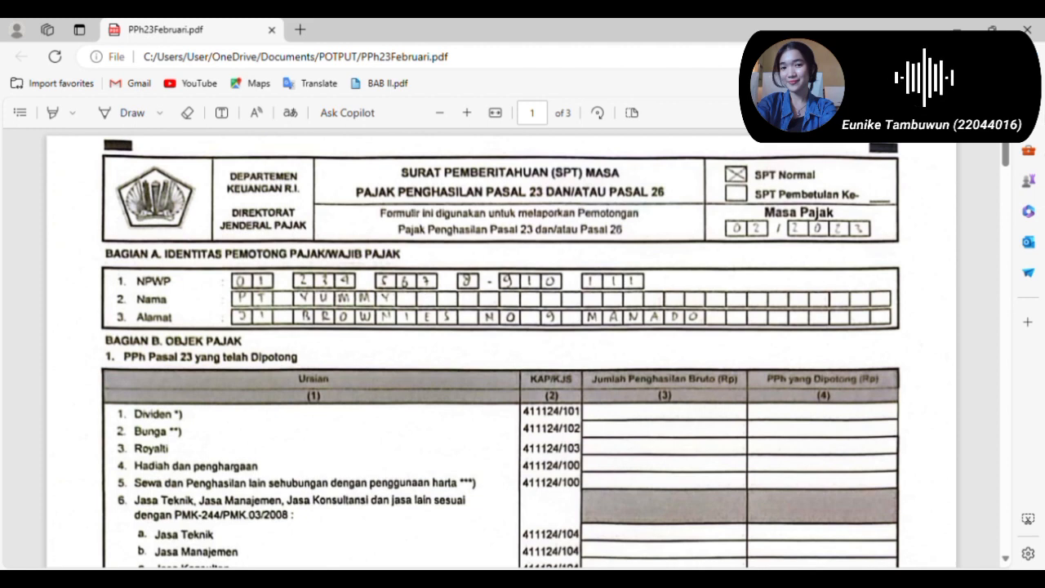
# In PPh23Februari.pdf, review the PPh Pasal 23 withholding slip on page 3 and the list of withholding slips on page 2
pyautogui.moveTo(1006, 147); pyautogui.dragTo(1005, 442)
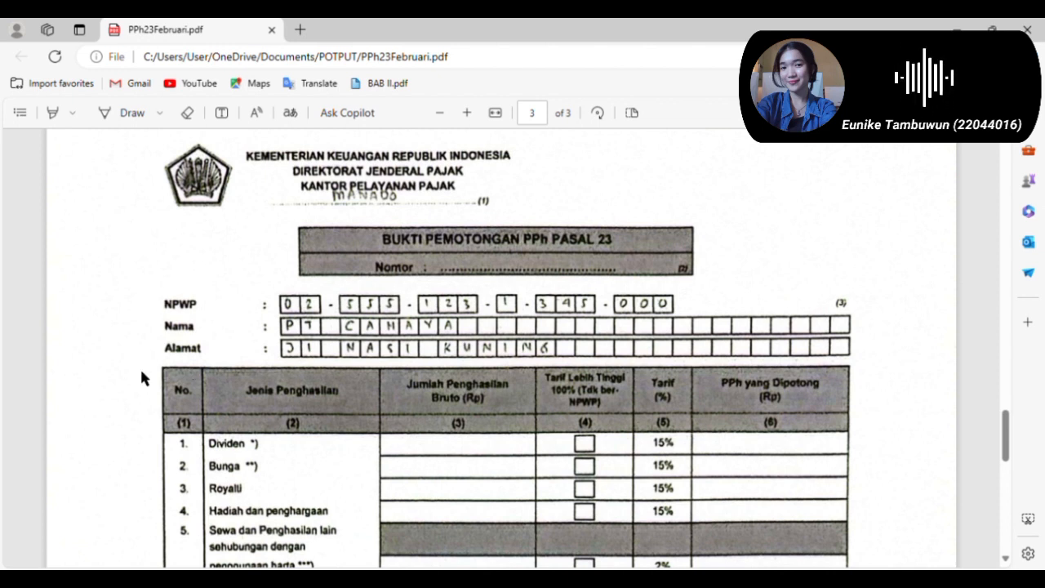
pyautogui.scroll(-1, 209, 289)
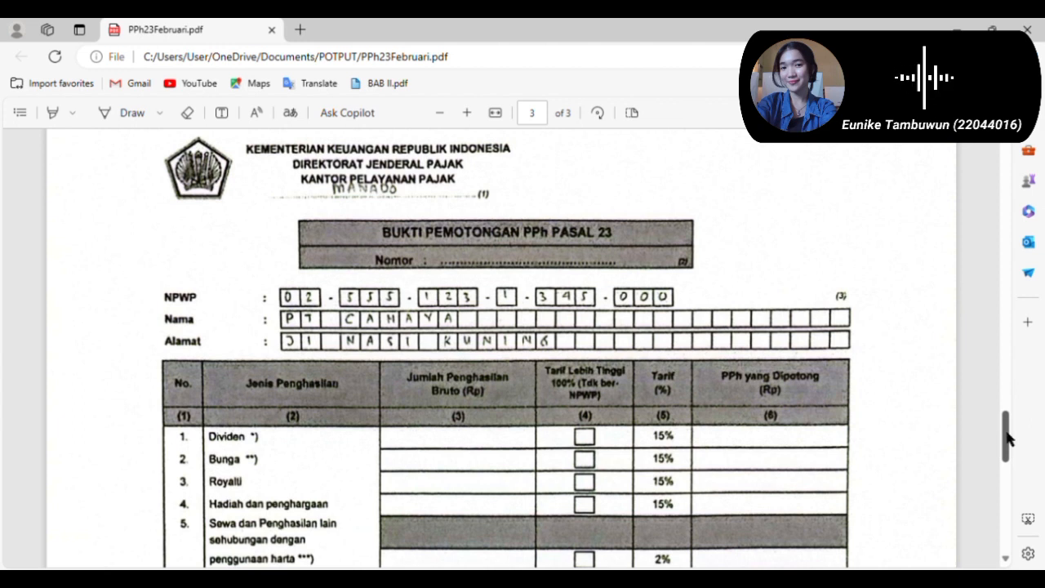
pyautogui.moveTo(1007, 438); pyautogui.dragTo(1009, 463)
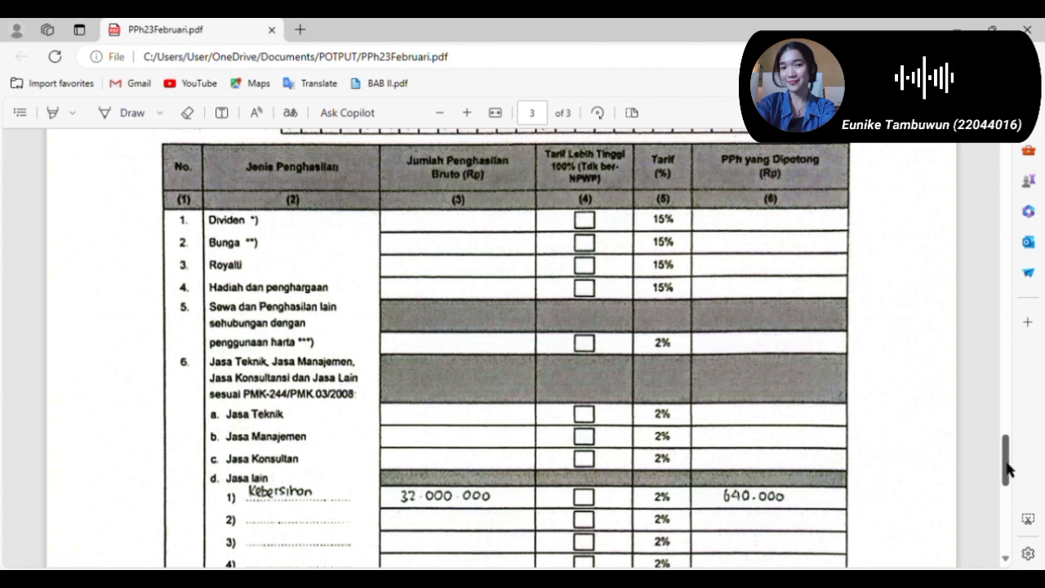
pyautogui.scroll(-5, 937, 458)
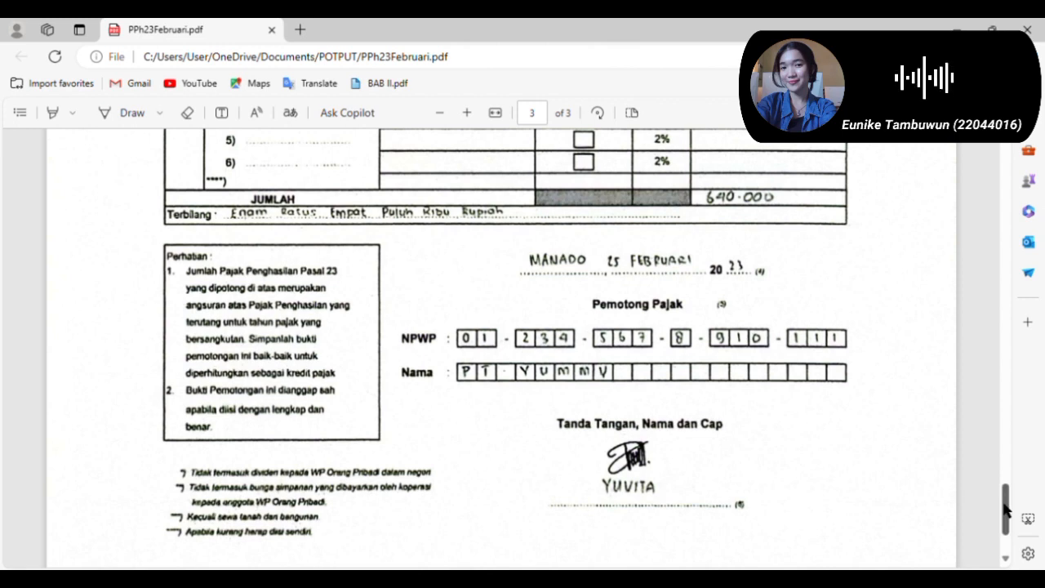
pyautogui.moveTo(1007, 508); pyautogui.dragTo(988, 286)
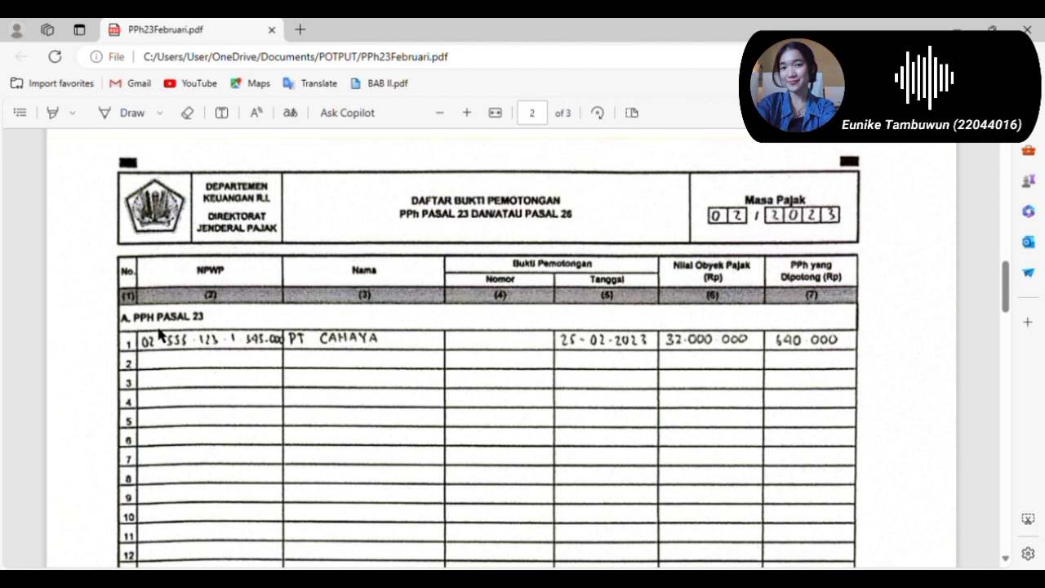
pyautogui.moveTo(1008, 285)
pyautogui.mouseDown()
pyautogui.moveTo(1011, 330)
pyautogui.moveTo(1007, 290)
pyautogui.mouseUp()
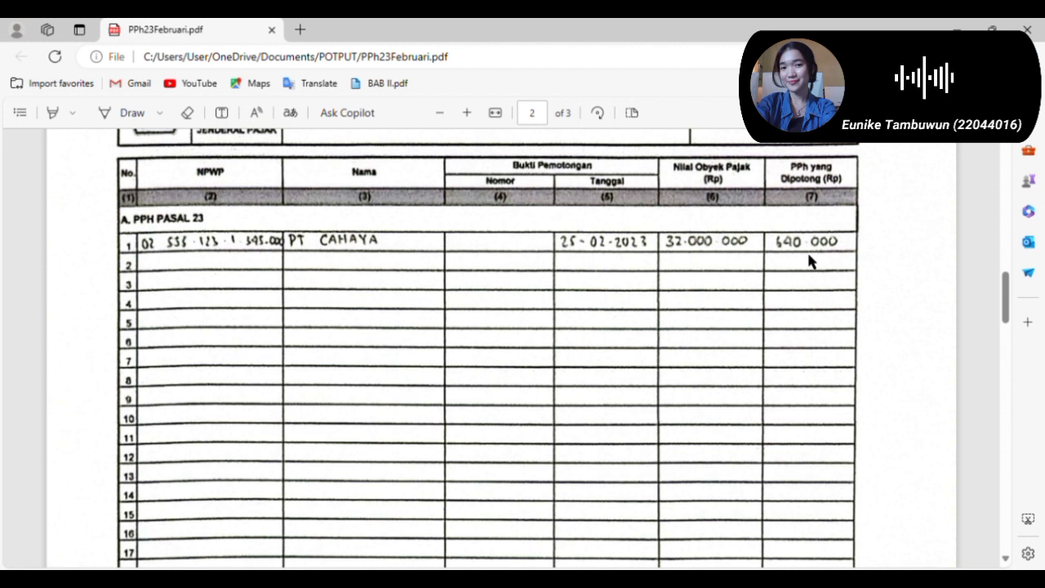
pyautogui.moveTo(1005, 304); pyautogui.dragTo(1007, 390)
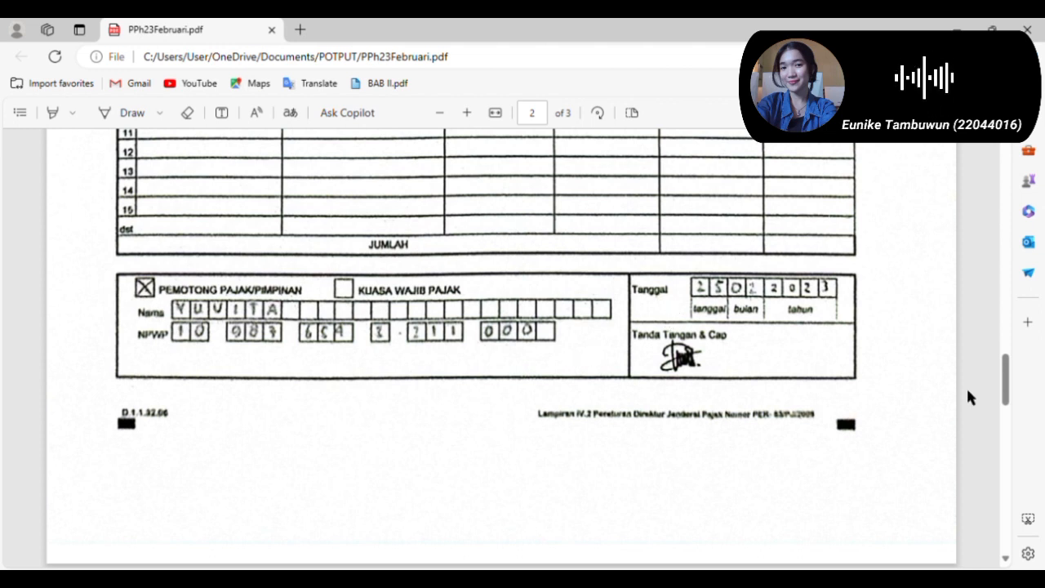
# Review the SPT Masa form on page 1, from taxpayer identity and tax objects through the attachments and signature sections
pyautogui.moveTo(1005, 373); pyautogui.dragTo(1007, 151)
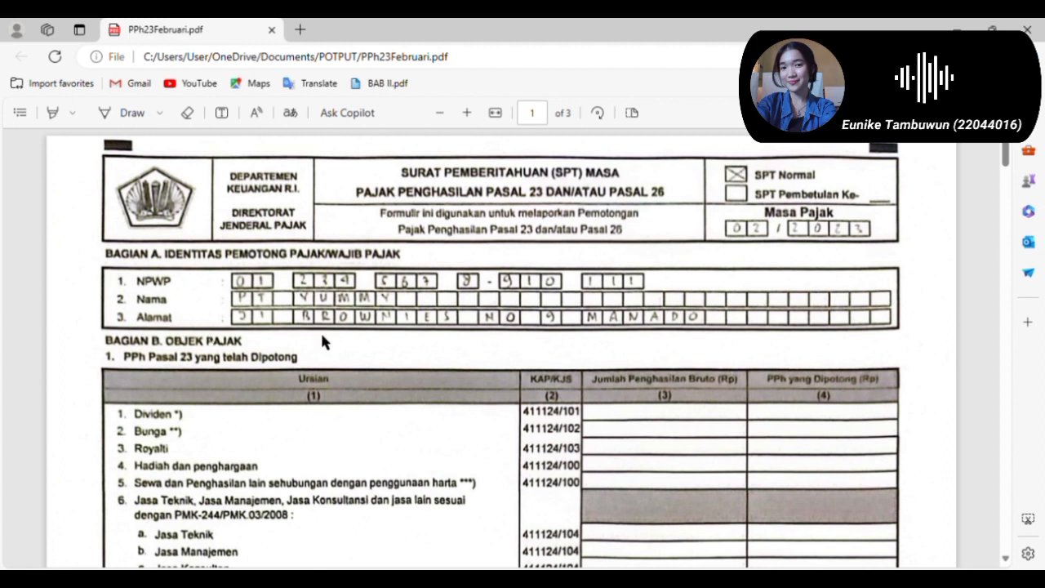
pyautogui.scroll(-3, 312, 370)
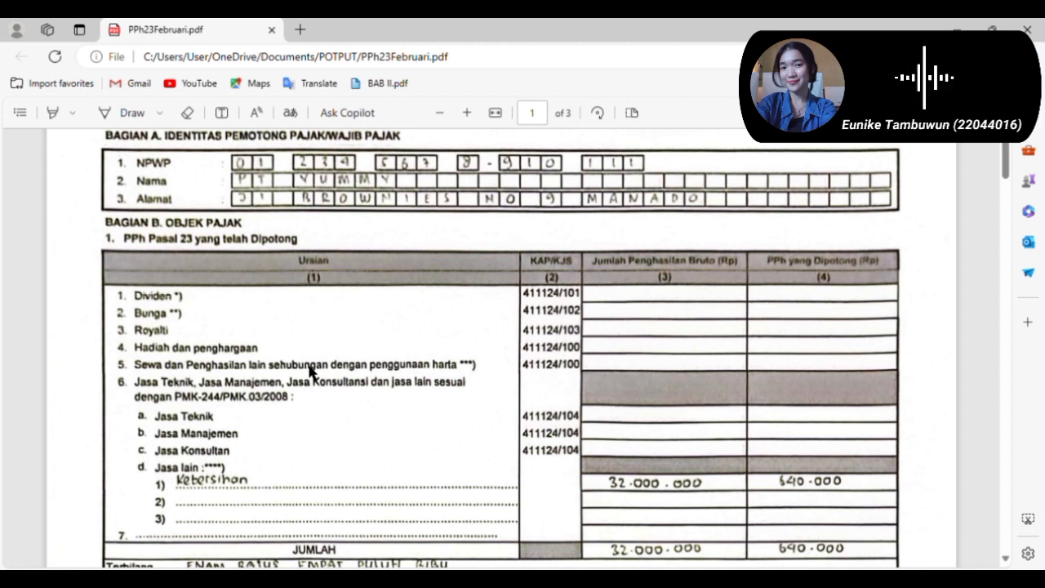
pyautogui.scroll(-2, 310, 371)
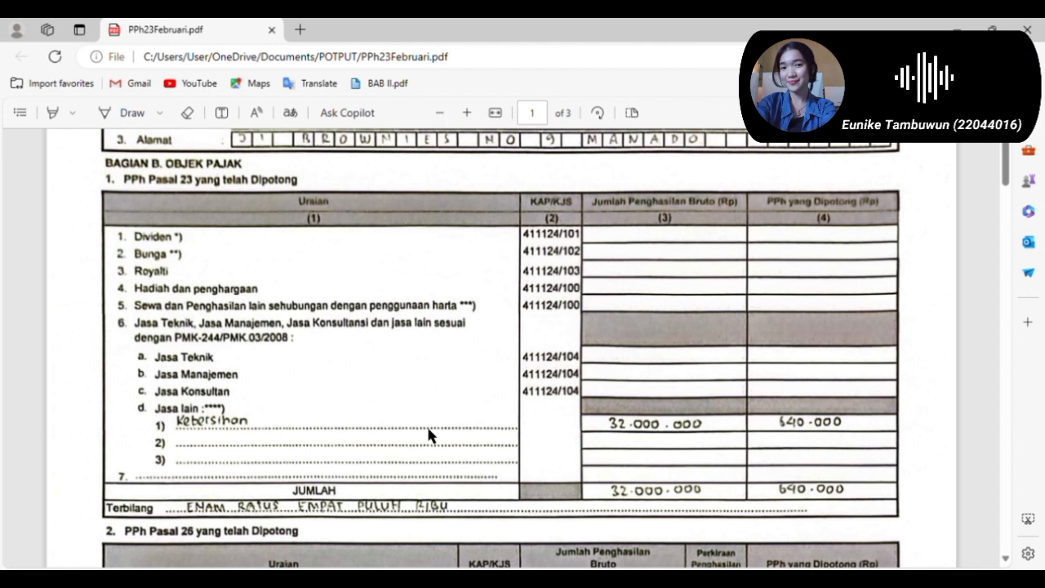
pyautogui.scroll(-1, 425, 431)
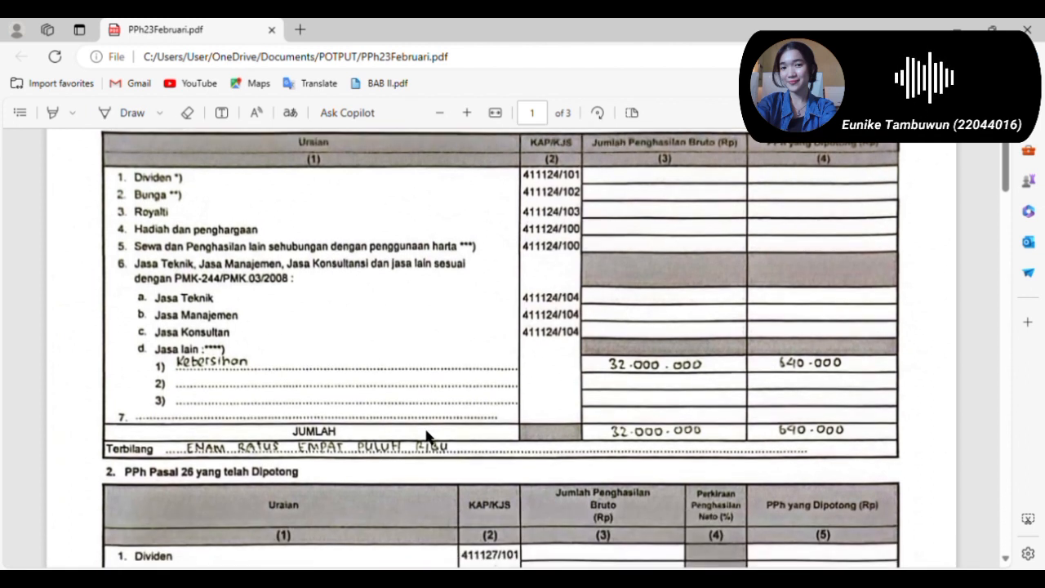
pyautogui.scroll(-8, 425, 433)
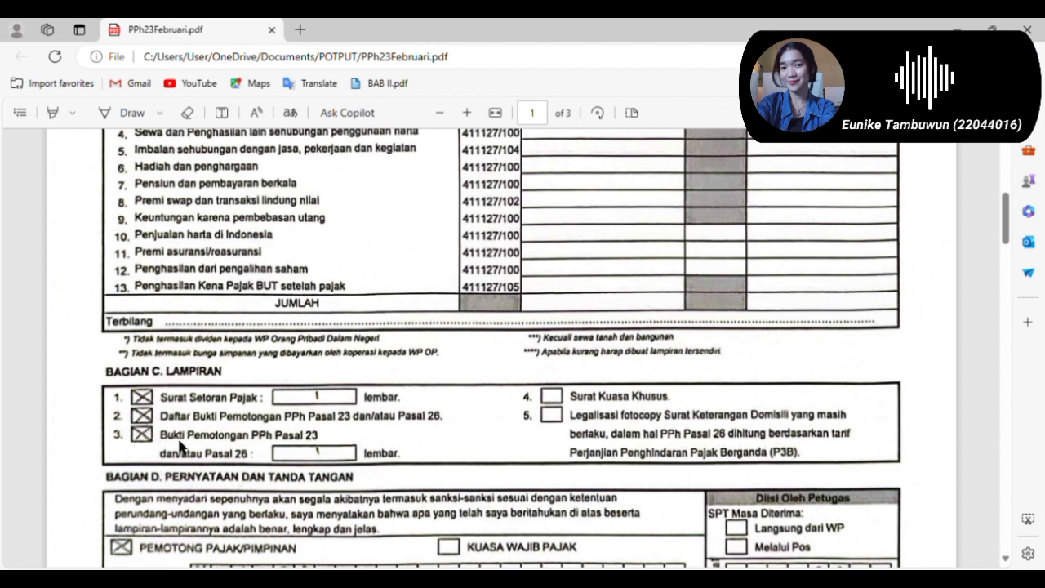
pyautogui.scroll(-1, 219, 459)
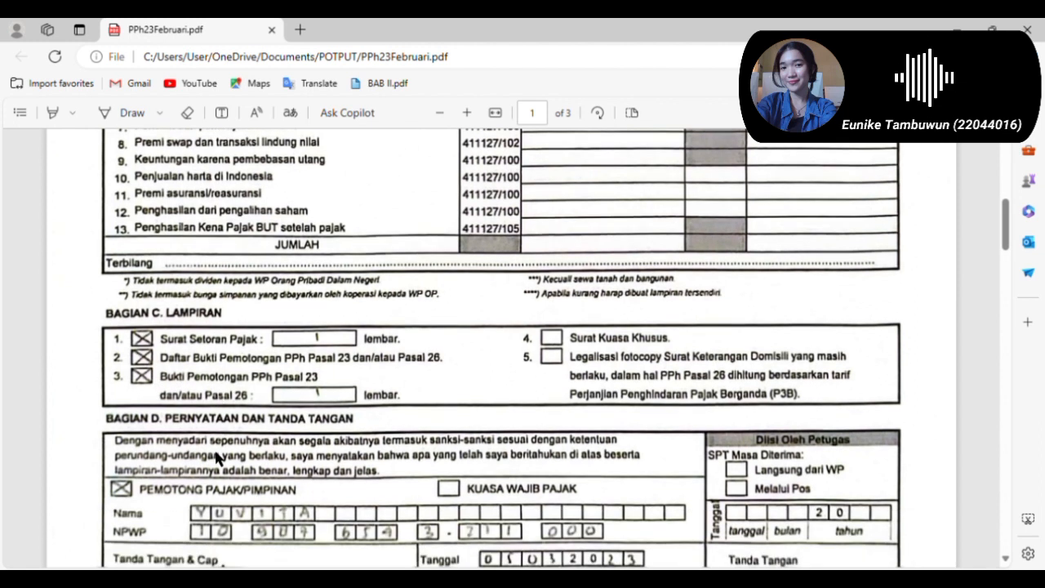
pyautogui.scroll(-1, 219, 459)
pyautogui.scroll(-1, 219, 459)
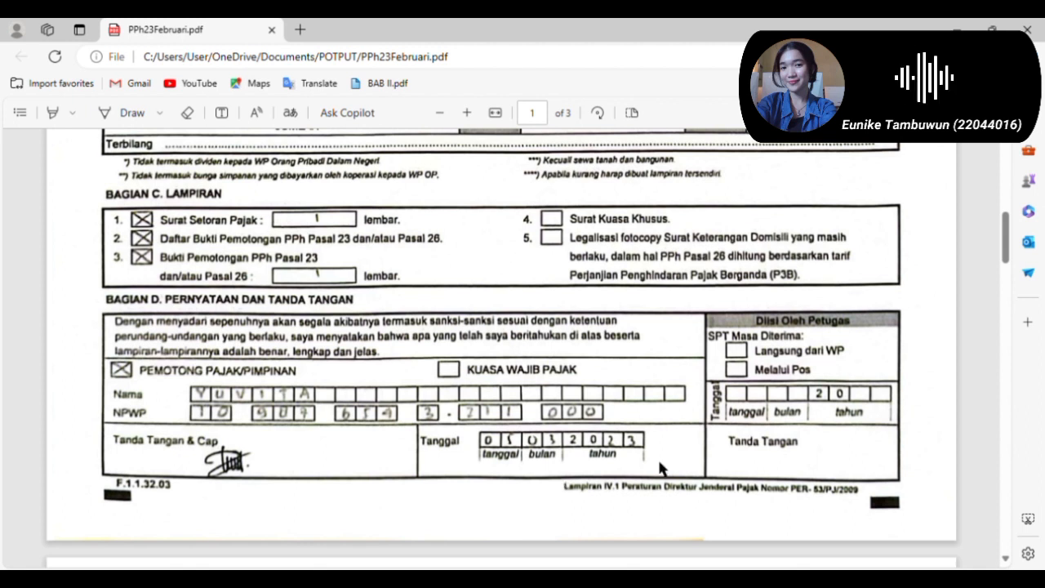
pyautogui.moveTo(1003, 245); pyautogui.dragTo(1004, 151)
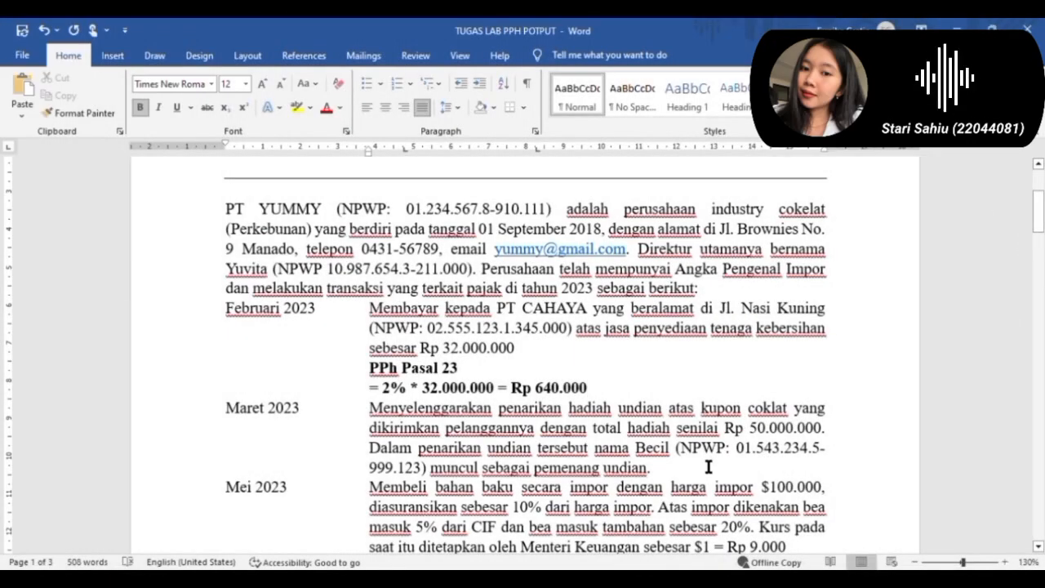
# In the Word document, add the bold heading "PPh Pasal 4 Ayat 2" on a new indented line below the Maret 2023 transaction
pyautogui.click(698, 477)
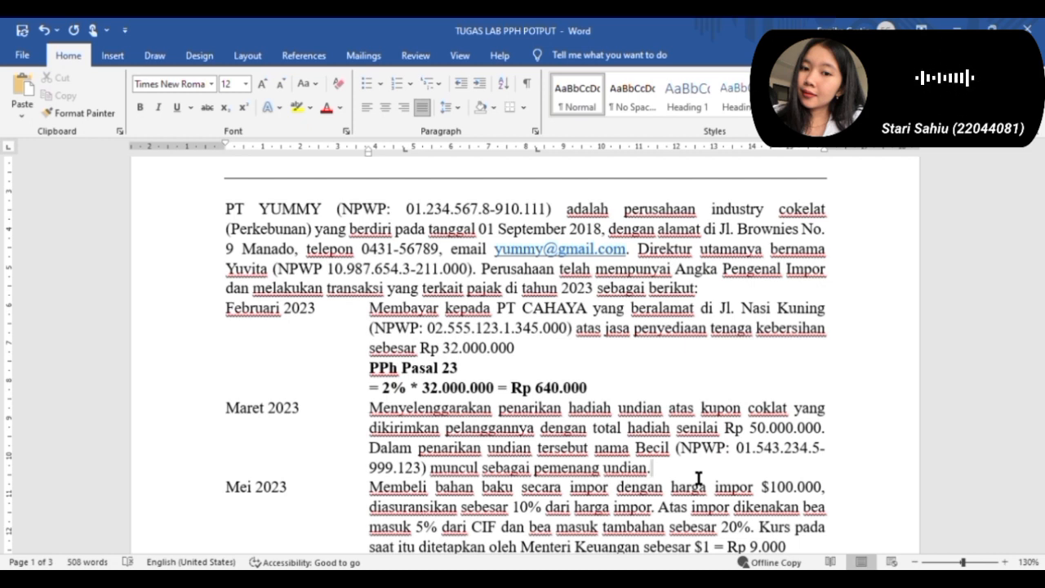
pyautogui.press('Return')
pyautogui.press('Tab')
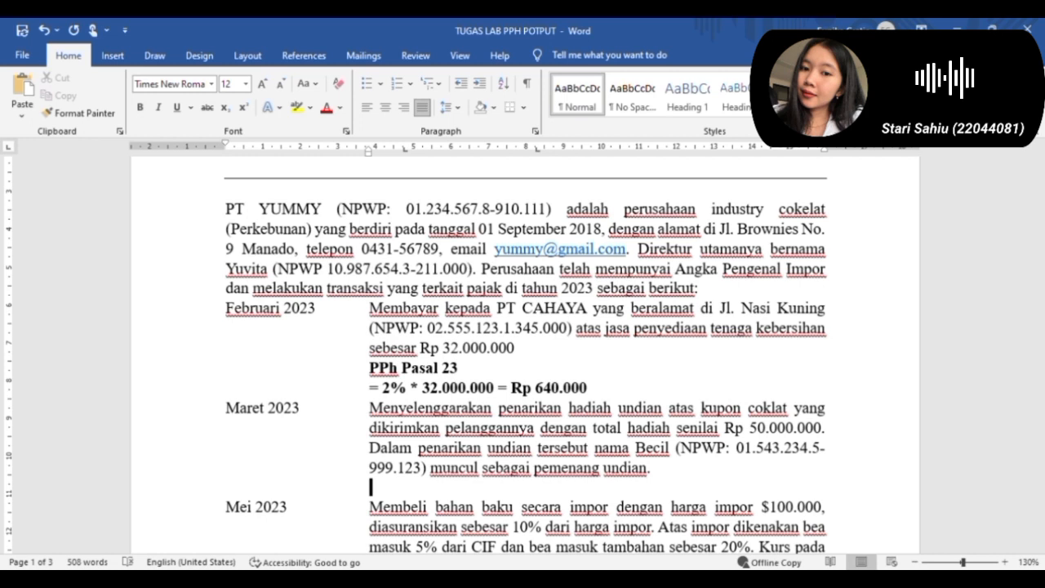
pyautogui.write('P')
pyautogui.press('BackSpace')
pyautogui.hotkey('ctrl', 'b')
pyautogui.write('PP')
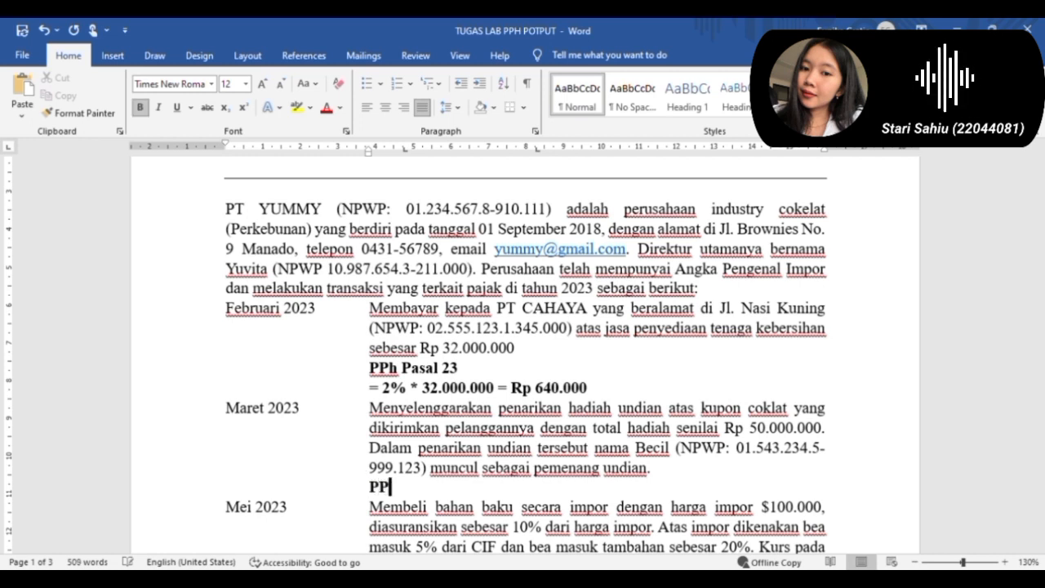
pyautogui.write('h Pasal ')
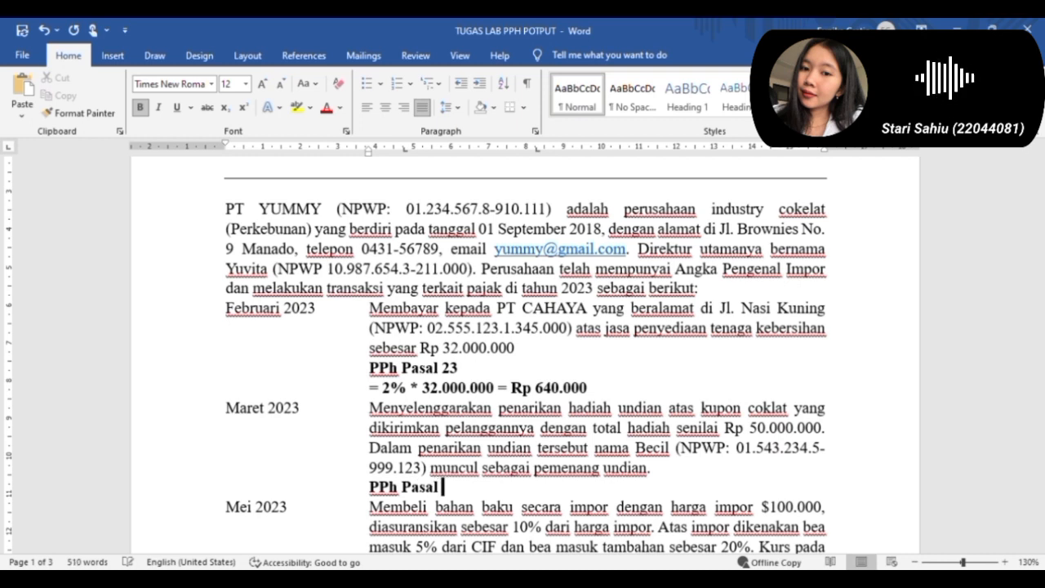
pyautogui.write('4 Ayat 2')
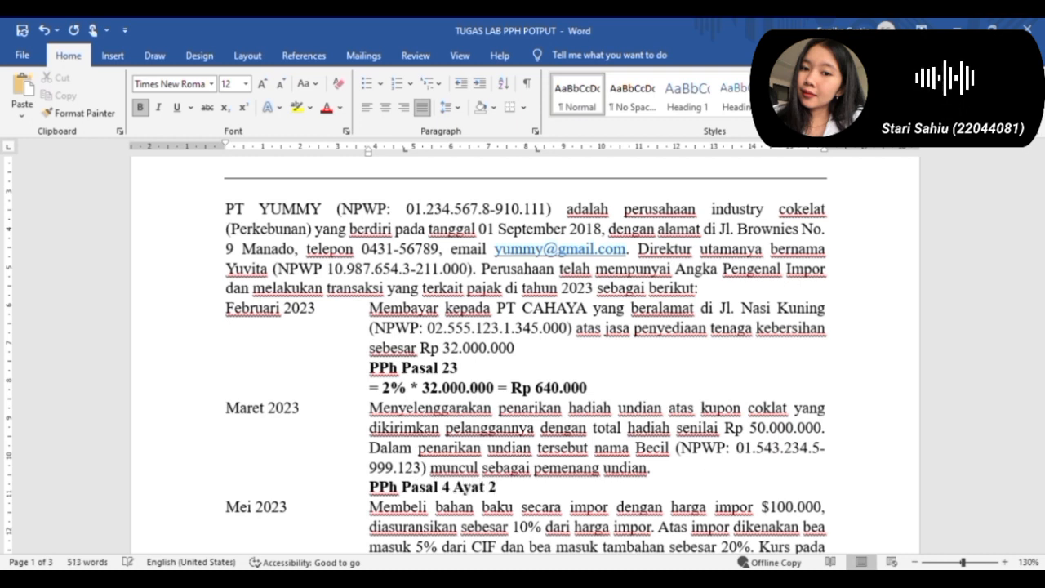
# Write the bold calculation "= 25% * 50.000.000 = Rp 12.500.000" on a new line under the PPh Pasal 4 Ayat 2 heading
pyautogui.press('Return')
pyautogui.write('= ')
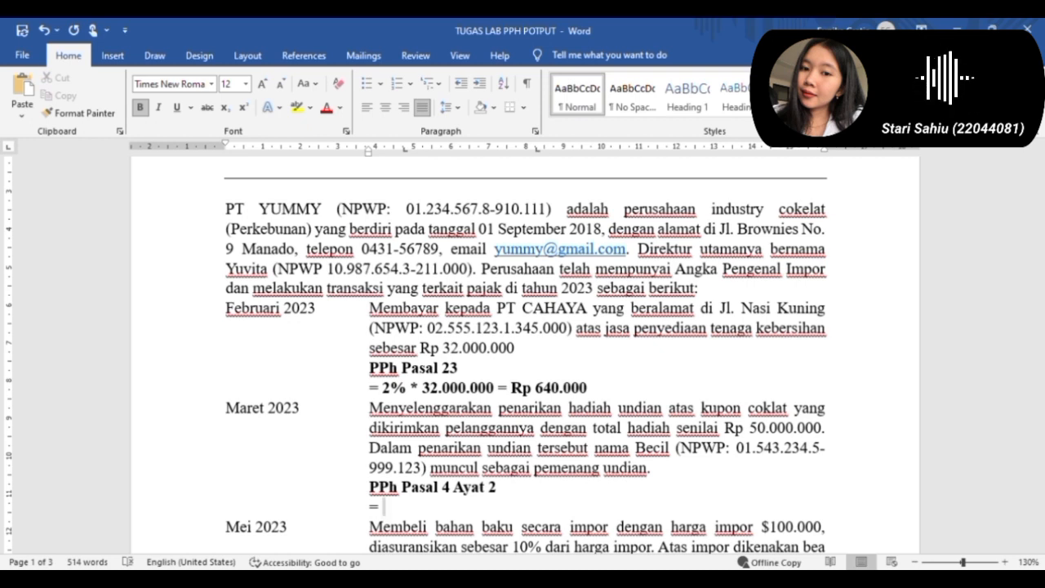
pyautogui.write('25')
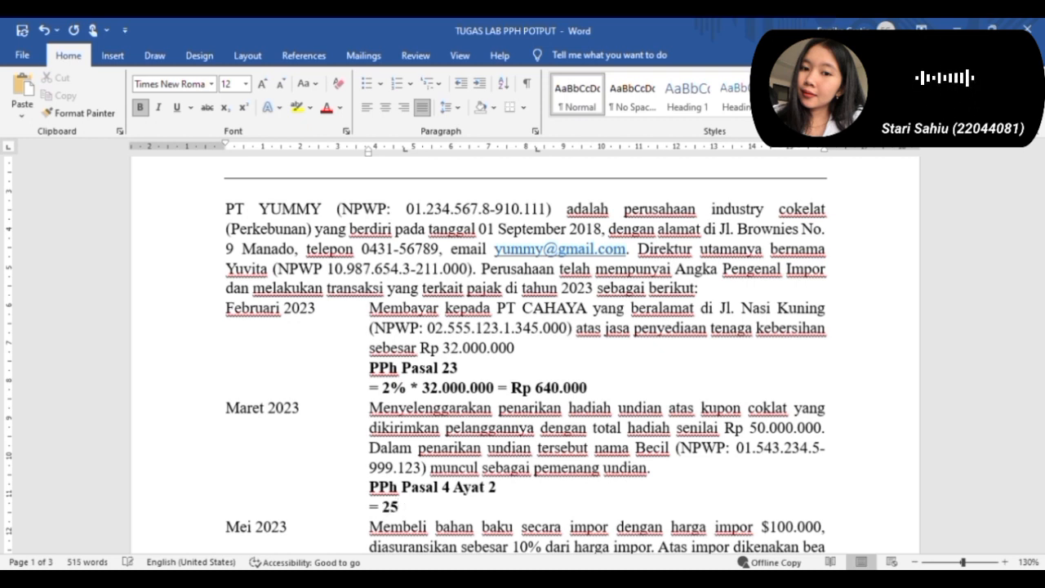
pyautogui.write('% * ')
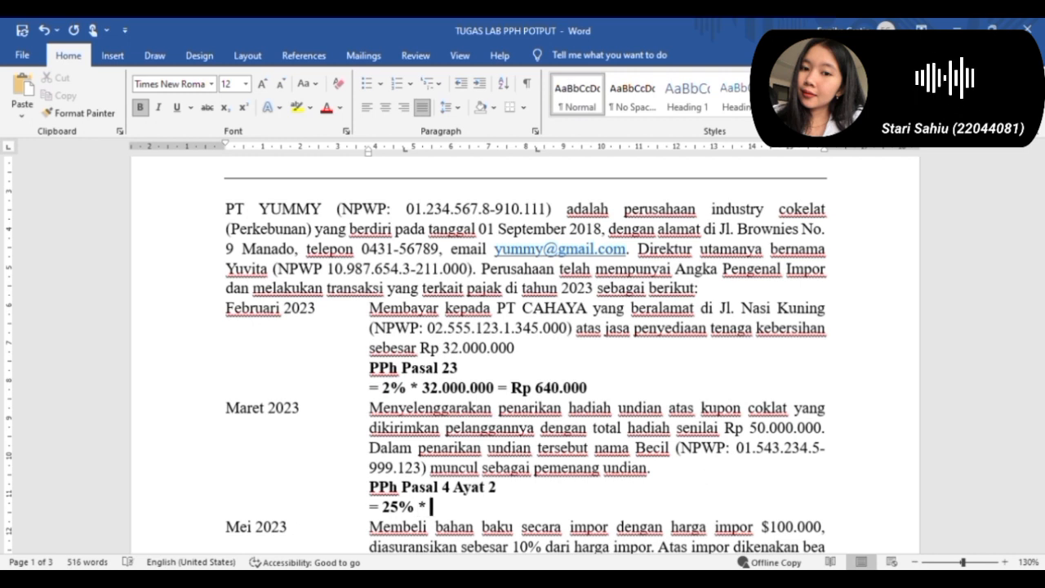
pyautogui.write('50')
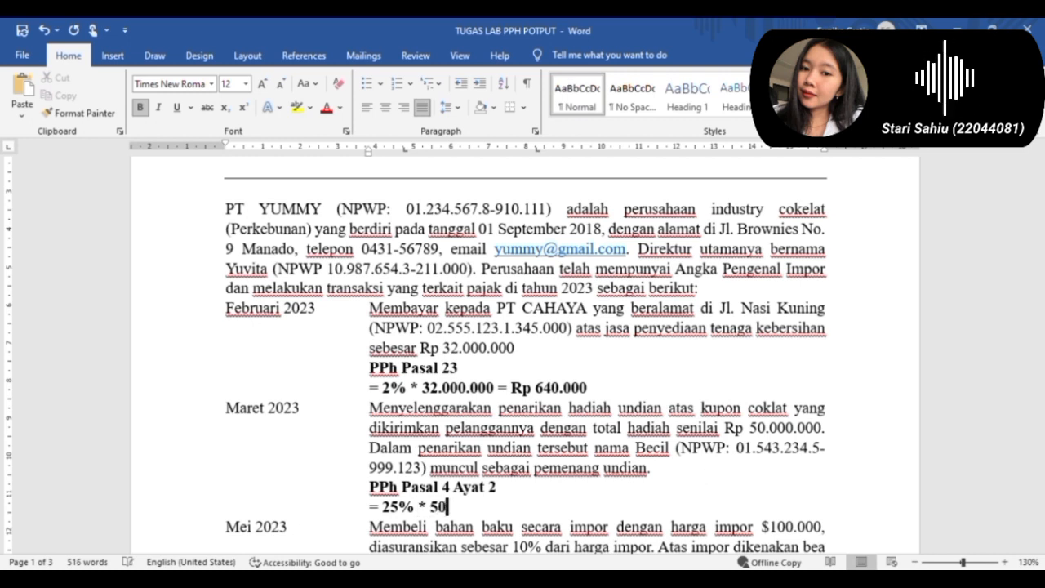
pyautogui.write('.000.000.00')
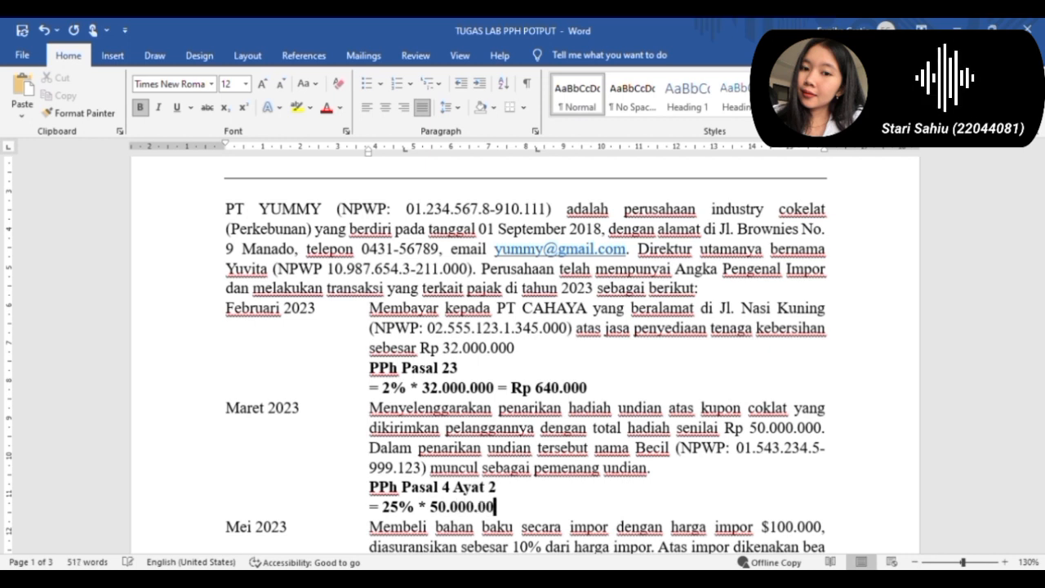
pyautogui.write('0 = R')
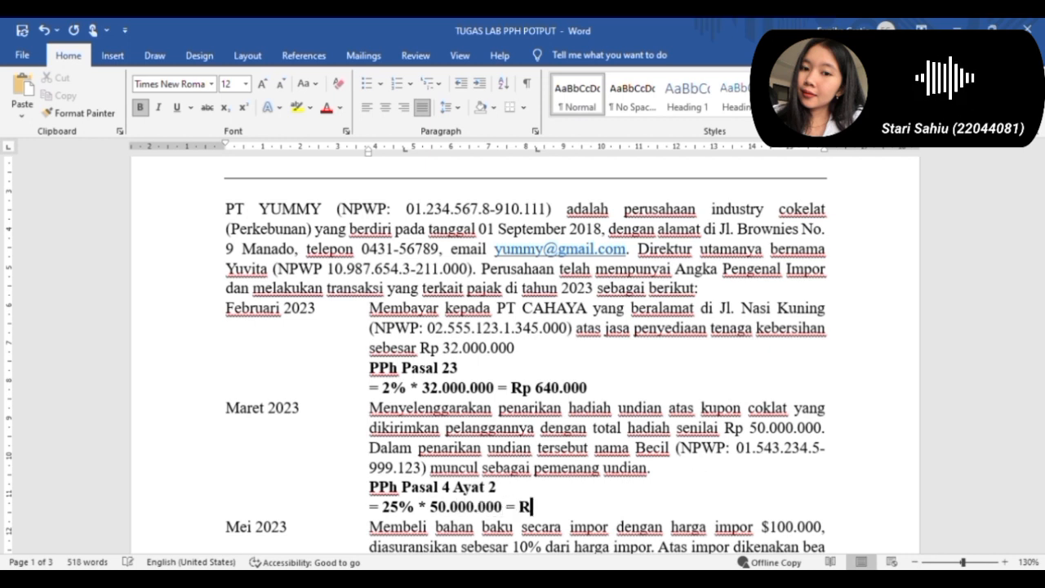
pyautogui.write('p 12.')
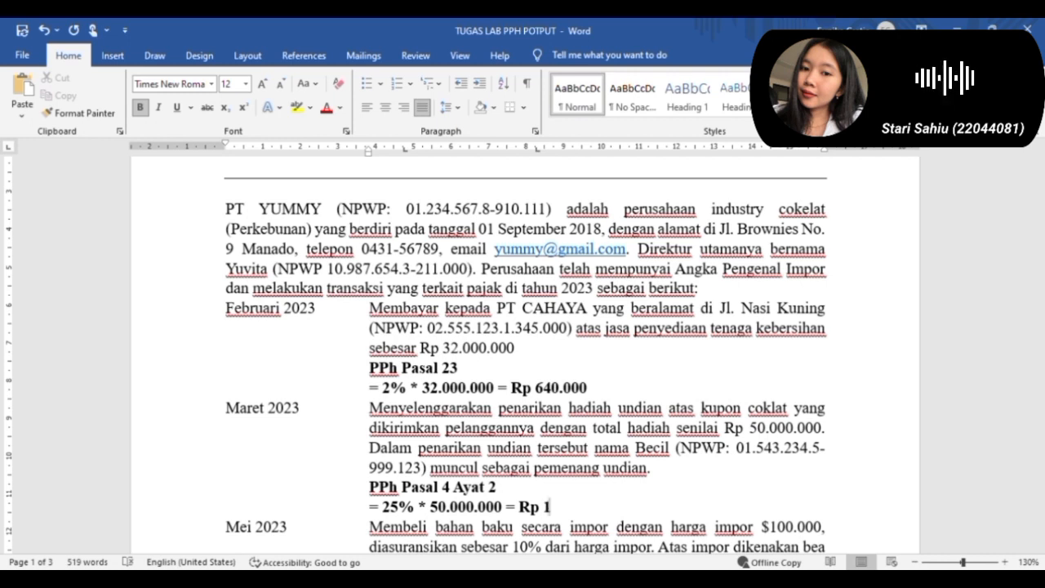
pyautogui.write('500.000')
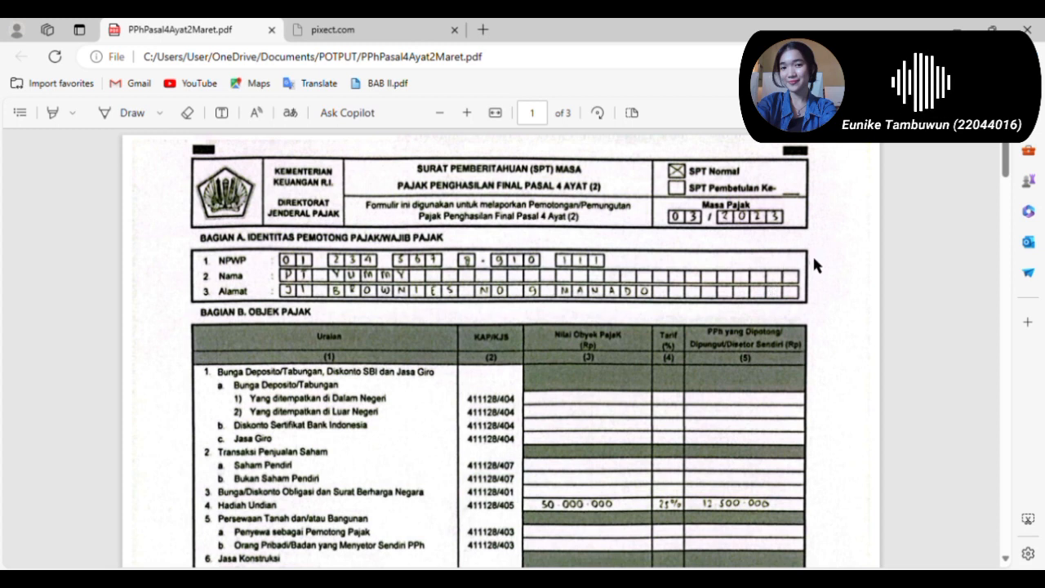
# In PPhPasal4Ayat2Maret.pdf, review the lottery prize withholding slip on page 3 and the list of withholding slips on page 2
pyautogui.moveTo(1005, 163); pyautogui.dragTo(1010, 444)
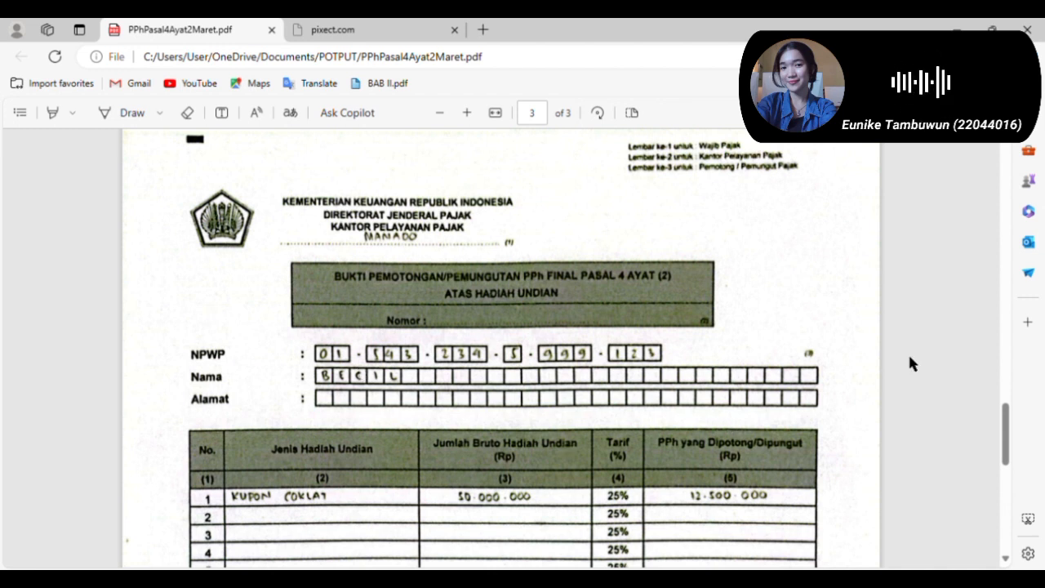
pyautogui.scroll(-2, 1010, 418)
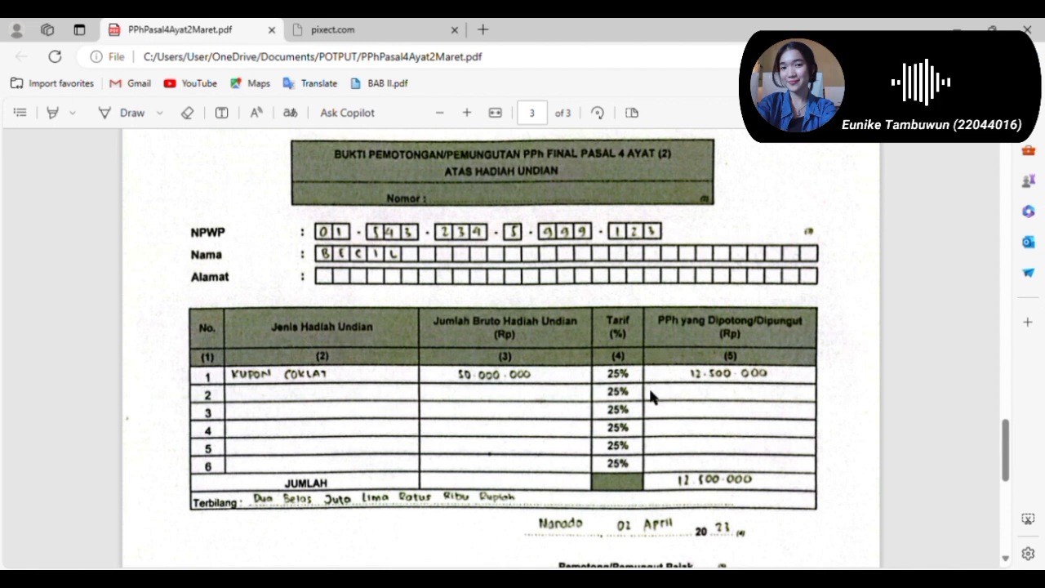
pyautogui.scroll(-3, 863, 443)
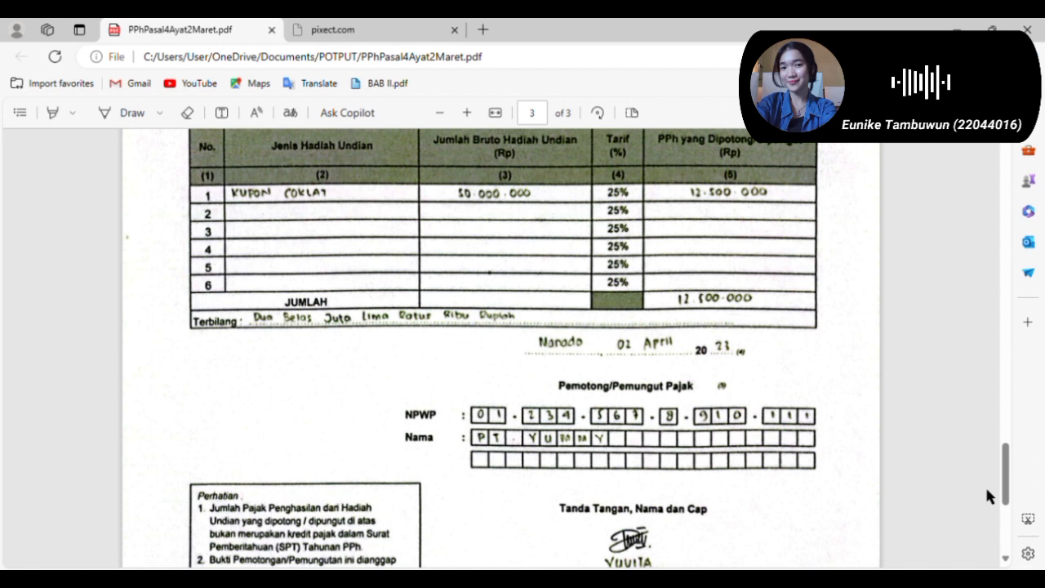
pyautogui.moveTo(1006, 485)
pyautogui.mouseDown()
pyautogui.moveTo(1007, 494)
pyautogui.moveTo(1005, 264)
pyautogui.moveTo(1003, 305)
pyautogui.mouseUp()
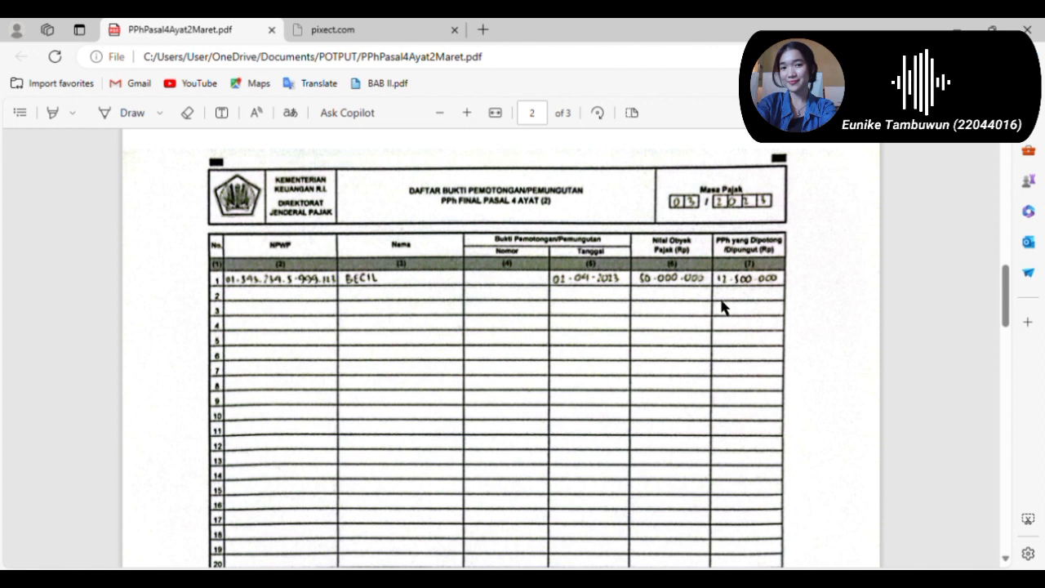
pyautogui.moveTo(1006, 291); pyautogui.dragTo(1007, 361)
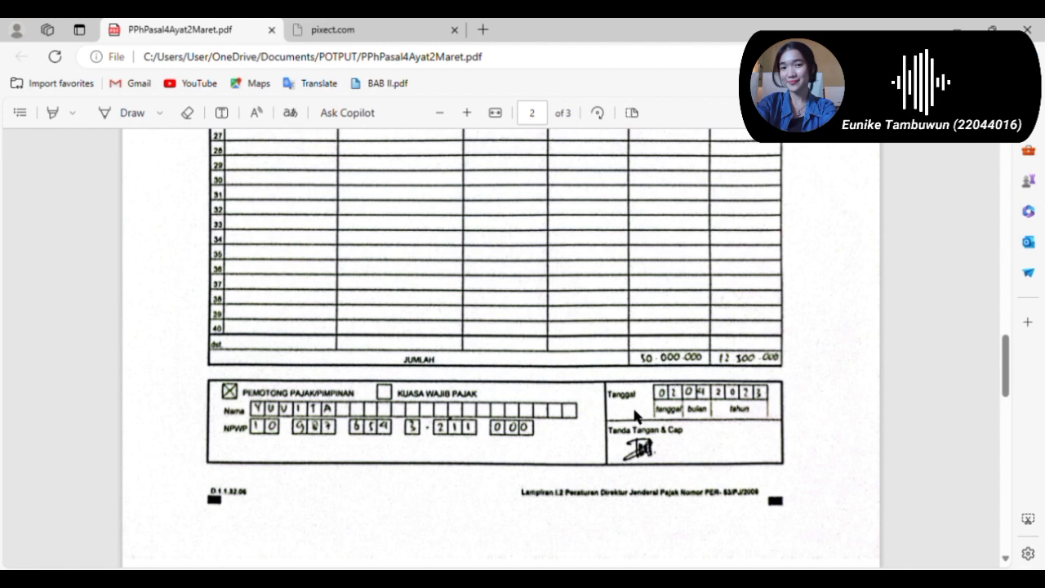
# Review the SPT Masa PPh Final Pasal 4 Ayat (2) form on page 1, from the taxpayer identity to the signature section
pyautogui.moveTo(1005, 367); pyautogui.dragTo(987, 128)
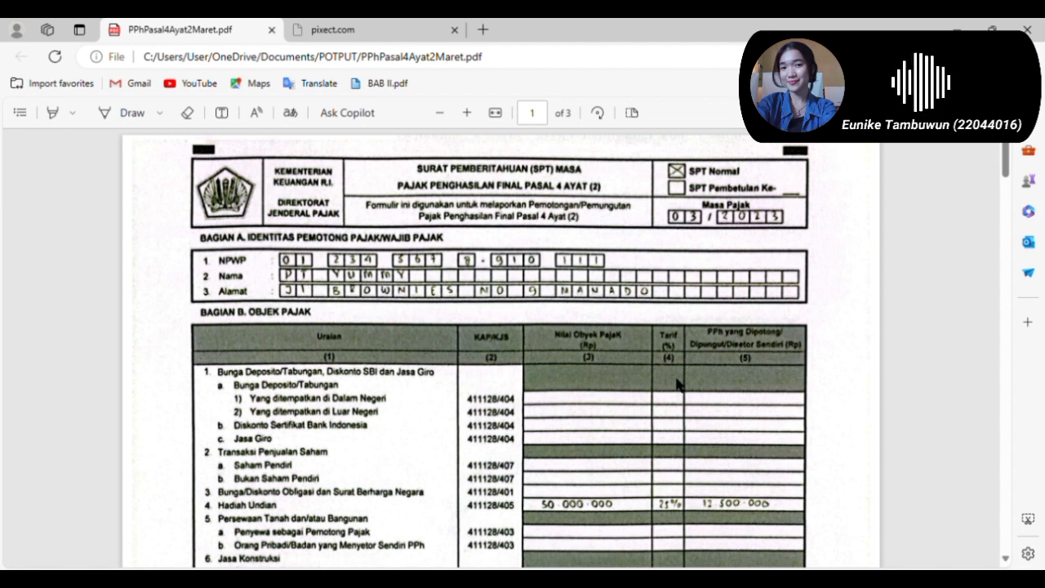
pyautogui.scroll(-3, 545, 382)
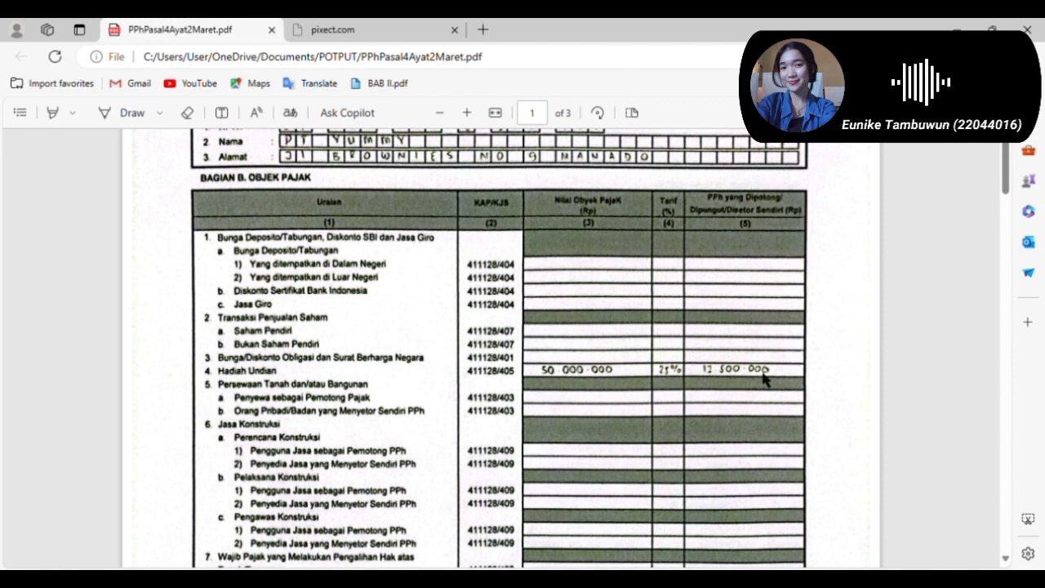
pyautogui.moveTo(1006, 190); pyautogui.dragTo(1010, 246)
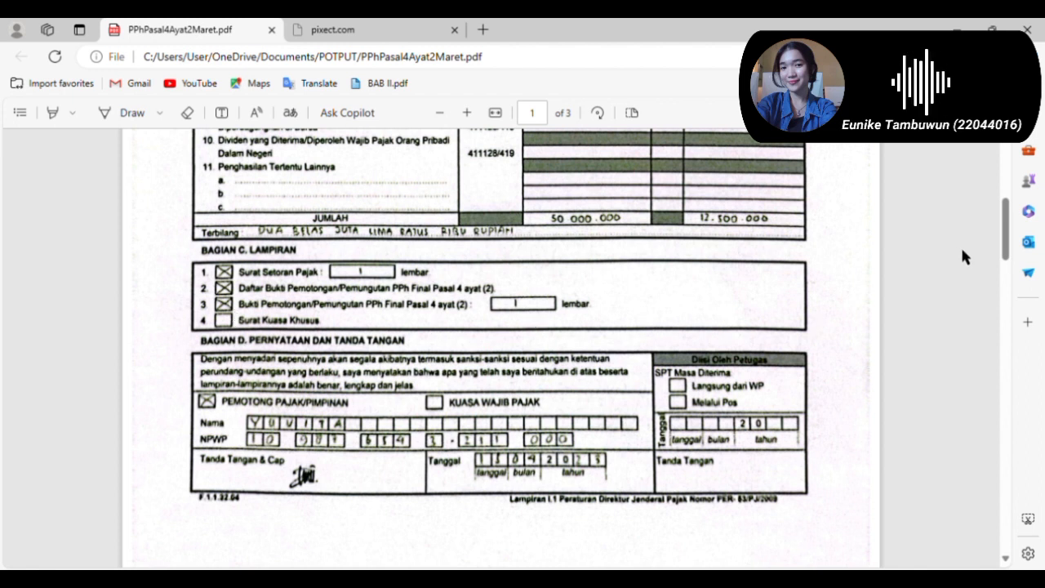
pyautogui.scroll(-1, 1005, 235)
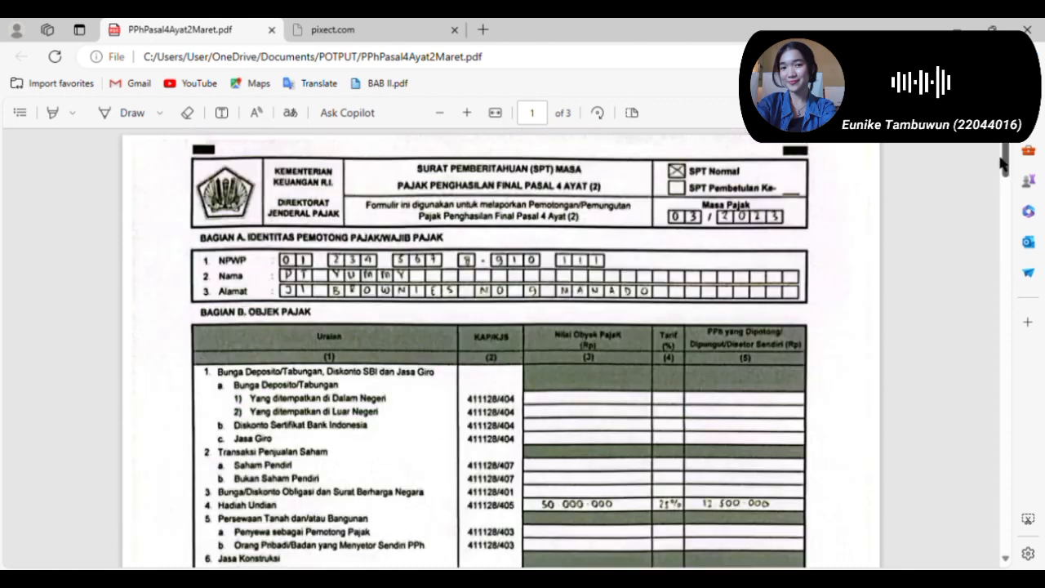
pyautogui.moveTo(1003, 158)
pyautogui.mouseDown()
pyautogui.moveTo(1003, 189)
pyautogui.moveTo(998, 154)
pyautogui.mouseUp()
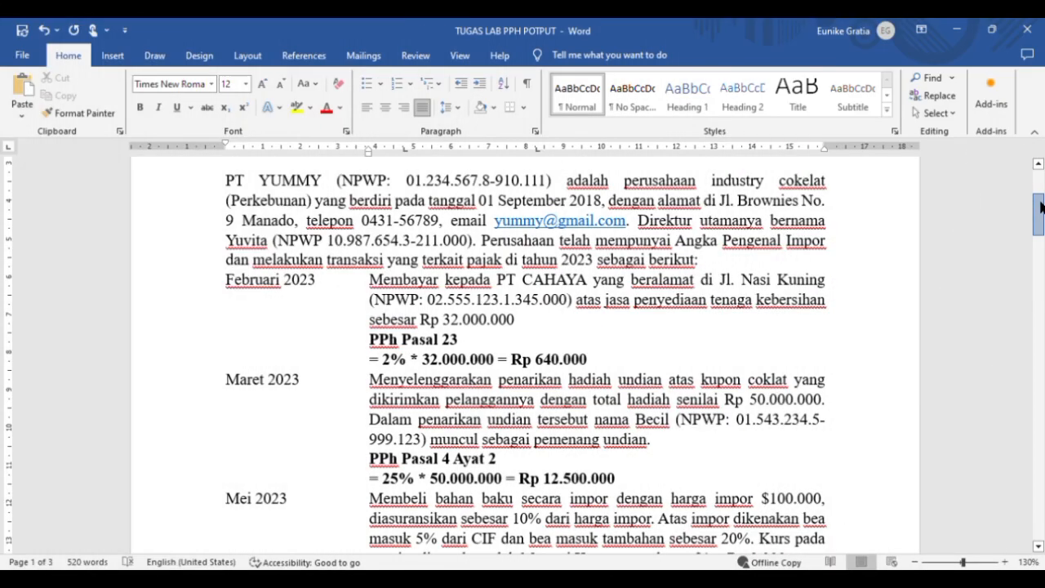
# In the Word document, add the bold heading "PPh Pasal 22" on a new indented line below the Mei 2023 transaction
pyautogui.moveTo(1041, 213); pyautogui.dragTo(1041, 219)
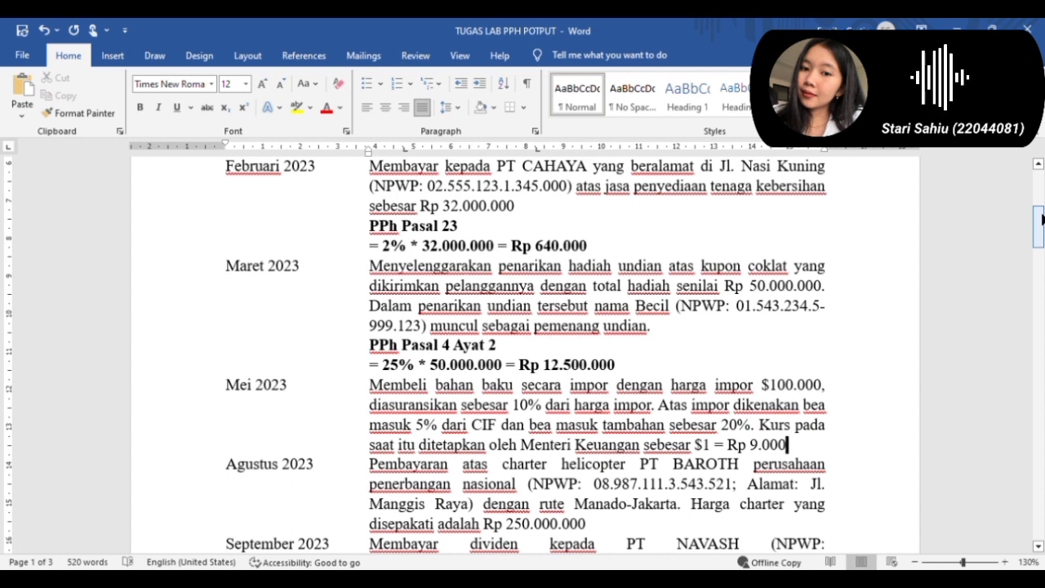
pyautogui.press('Return')
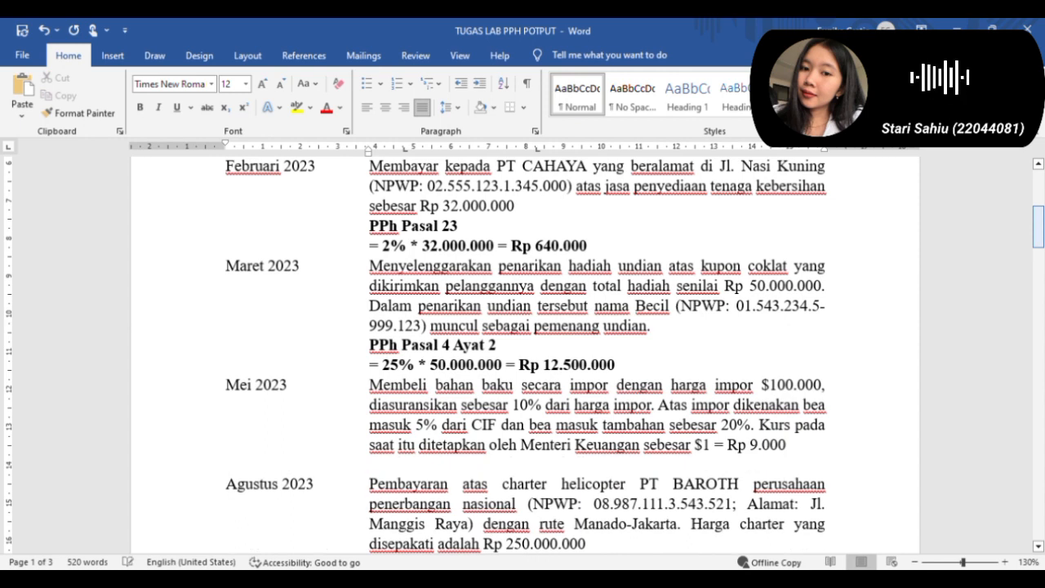
pyautogui.press('Tab')
pyautogui.write('P')
pyautogui.press('BackSpace')
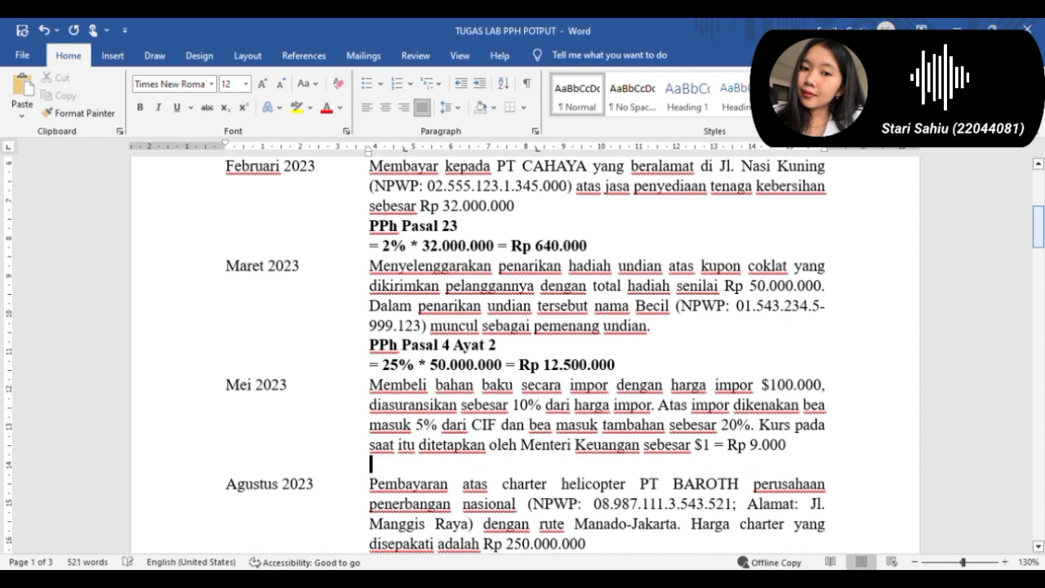
pyautogui.hotkey('ctrl', 'b')
pyautogui.write('PPh Pasal 22')
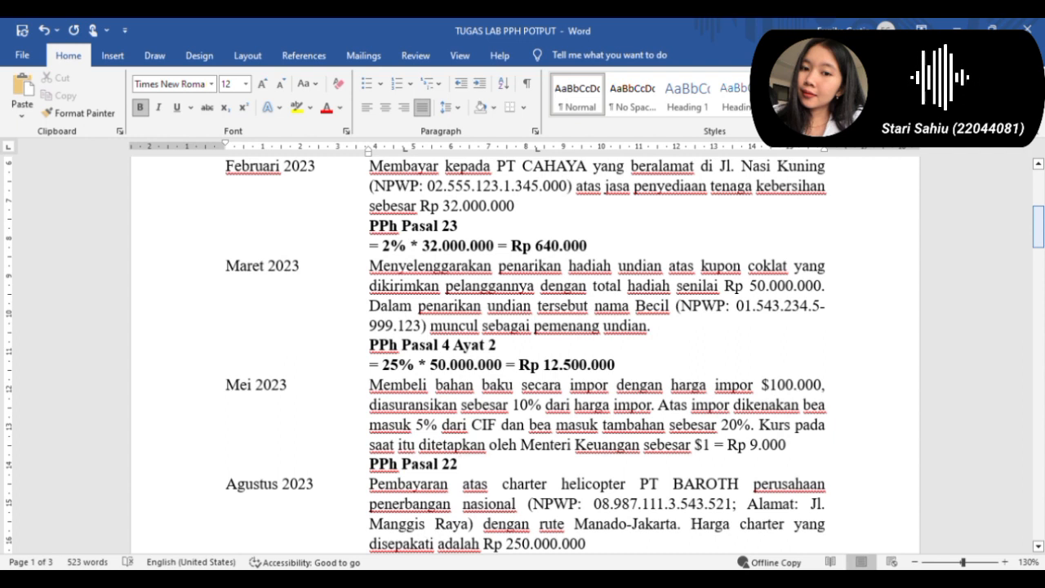
# Add a "Harga Impor" row with the amount "$ 100.000" under the PPh Pasal 22 heading
pyautogui.press('Return')
pyautogui.press('Tab')
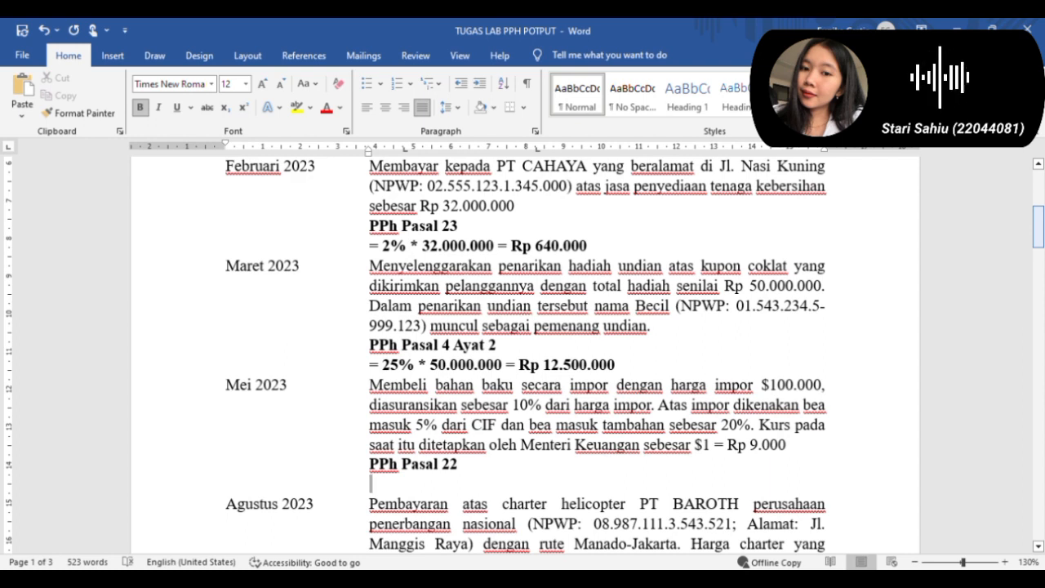
pyautogui.write('Harga Impor')
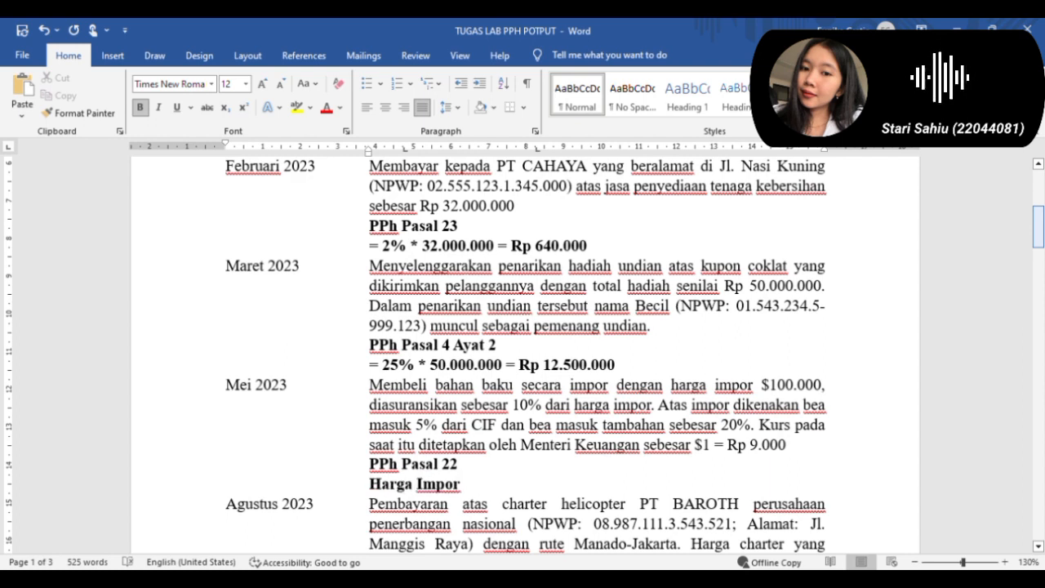
pyautogui.press('Tab')
pyautogui.write('$ 100.000')
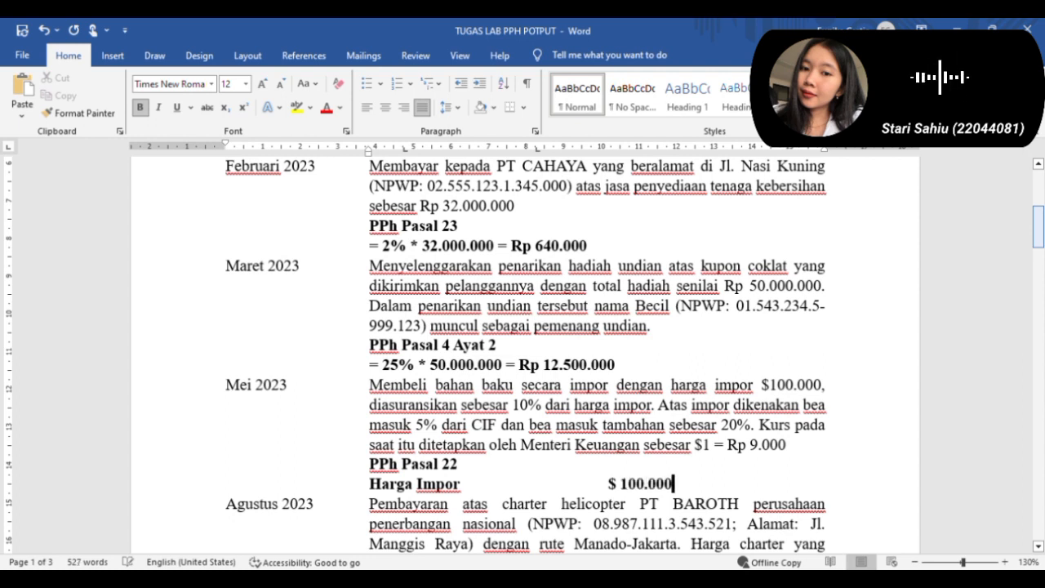
# Add an "Asuransi (100.000*10%)" row with the amount "$ 10.000" underlined and followed by an underlined plus sign
pyautogui.press('Return')
pyautogui.write('Asuransi')
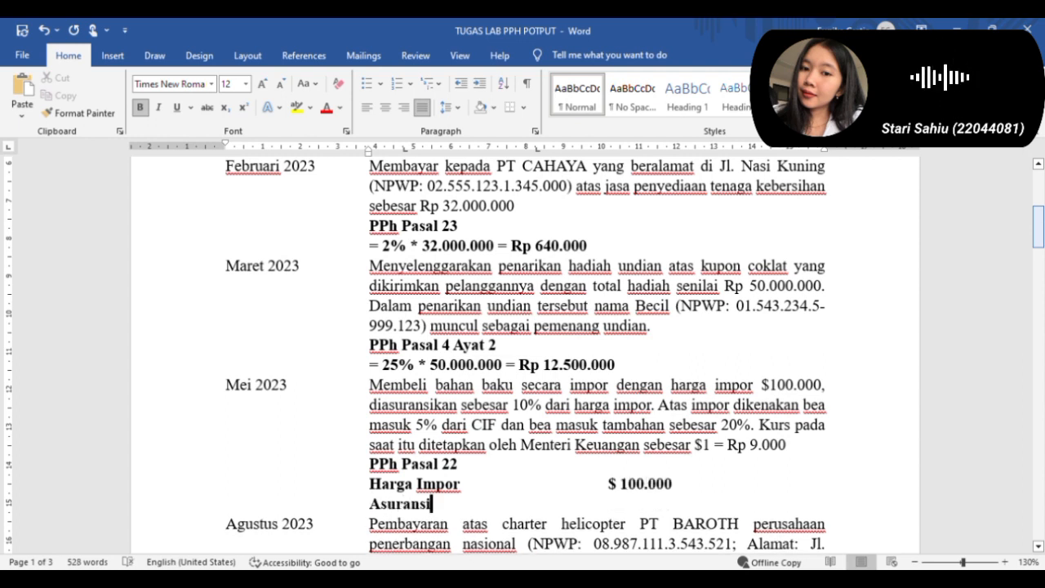
pyautogui.write(' (100.000*10%)')
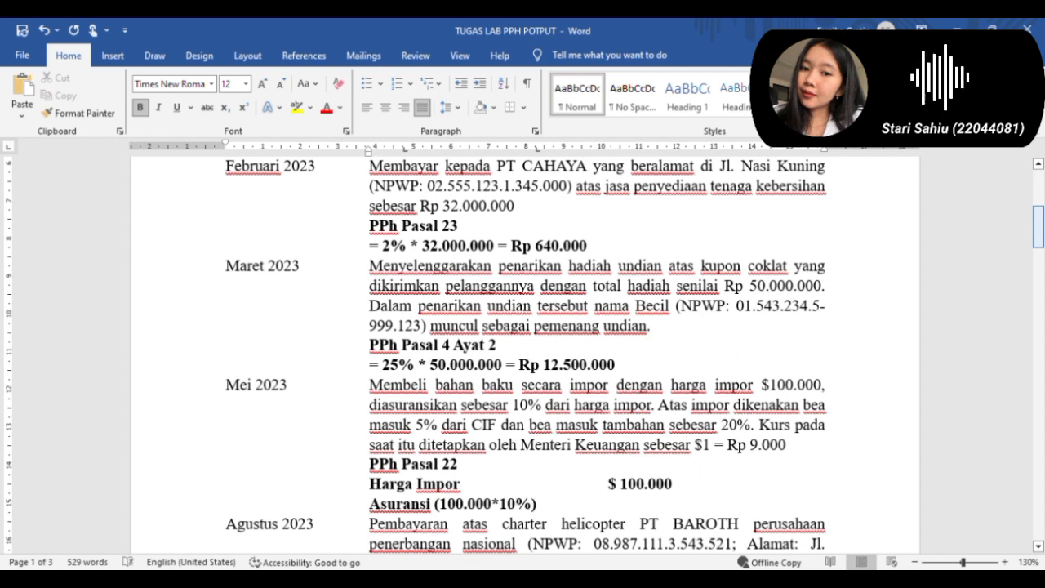
pyautogui.press('Tab')
pyautogui.write('$ 10.000')
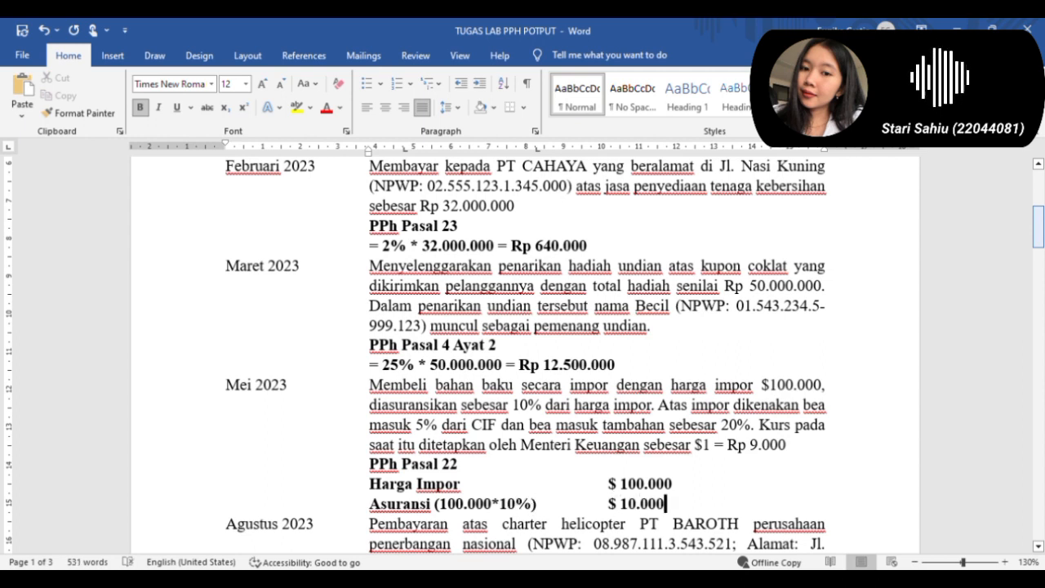
pyautogui.moveTo(683, 510); pyautogui.dragTo(611, 513)
pyautogui.hotkey('ctrl', 'u')
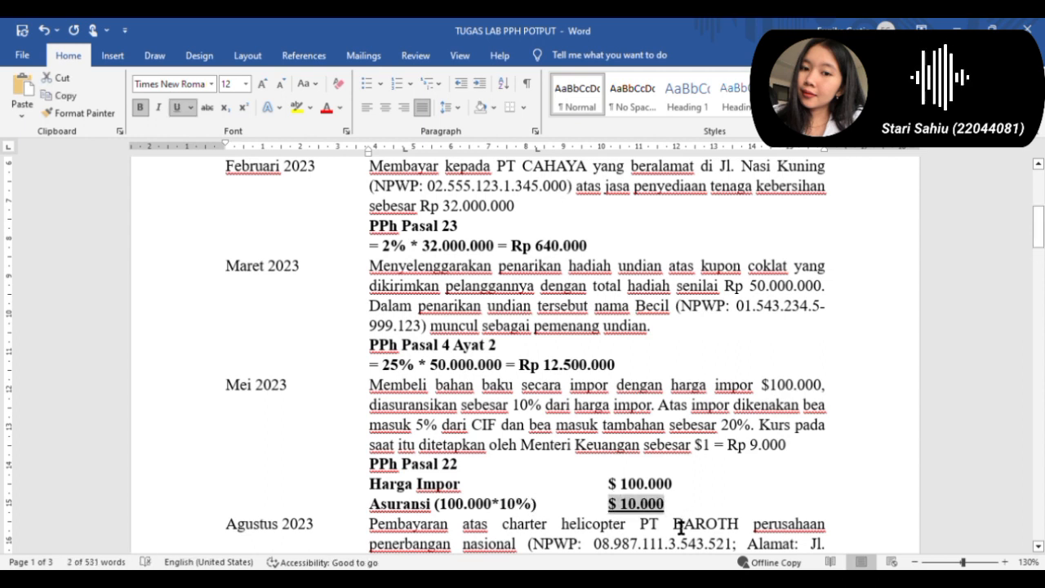
pyautogui.click(681, 514)
pyautogui.press('Tab')
pyautogui.write('+')
pyautogui.press('Return')
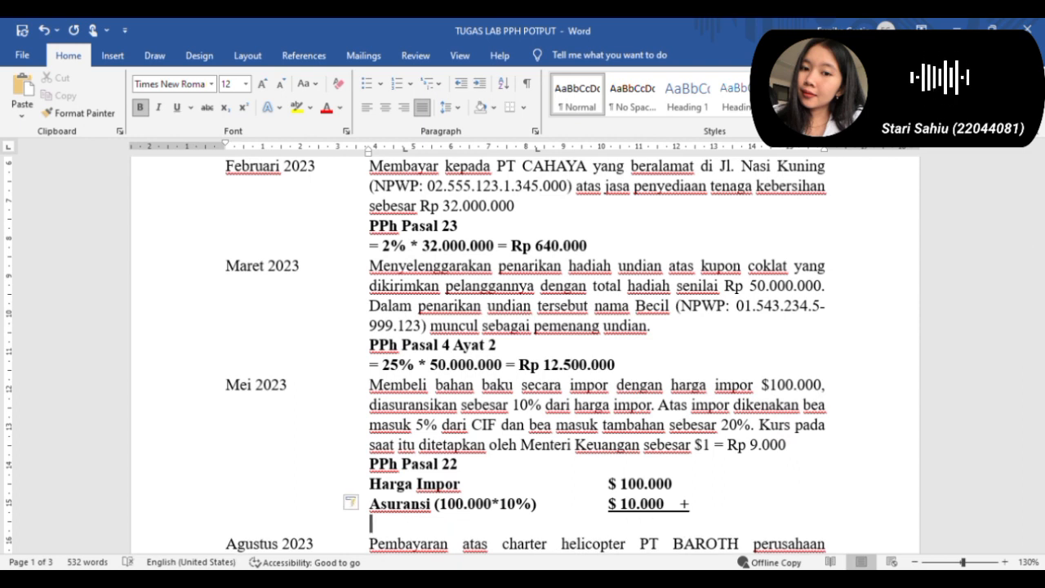
# Add a "CIF" row with the amount "$ 110.000" aligned with the amounts above
pyautogui.write('CIF')
pyautogui.press('Tab')
pyautogui.press('Tab')
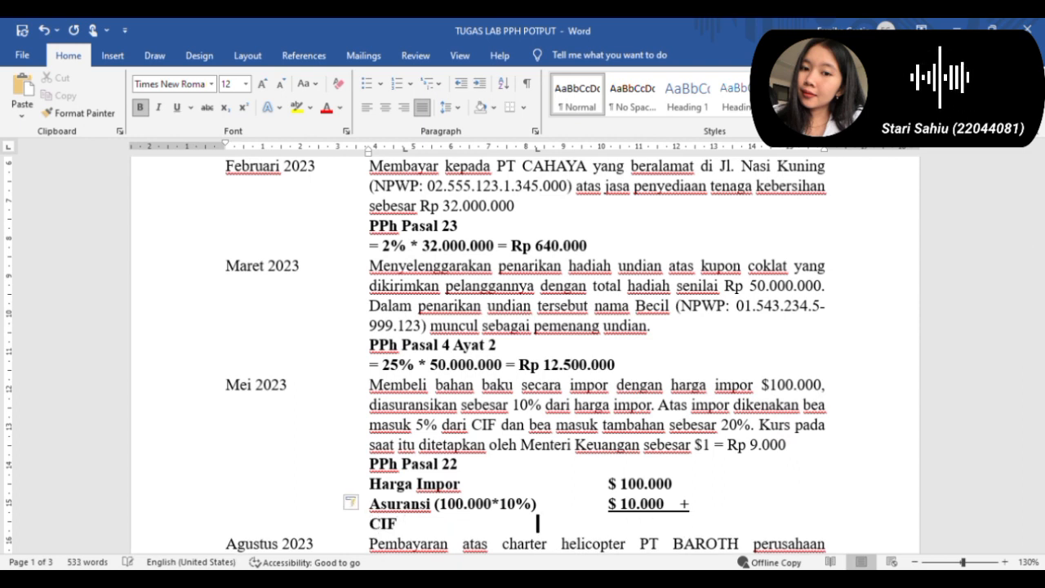
pyautogui.write('$ 110.000')
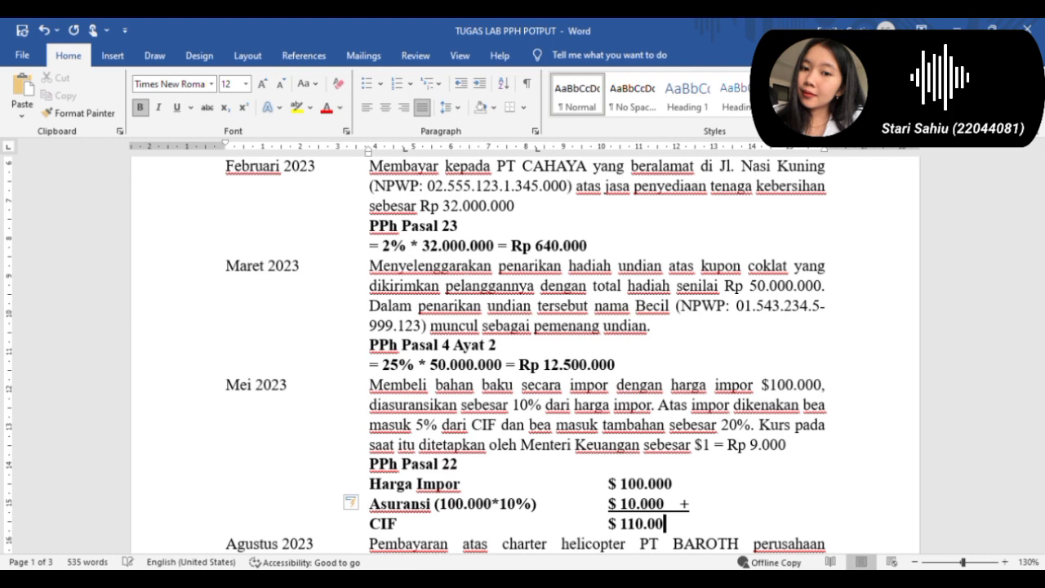
# Add a "Bea Masuk (5%*110.000)" row with the amount "$ 5.500" below the CIF row
pyautogui.press('Return')
pyautogui.write('Bea Masuk (5%*110.000)')
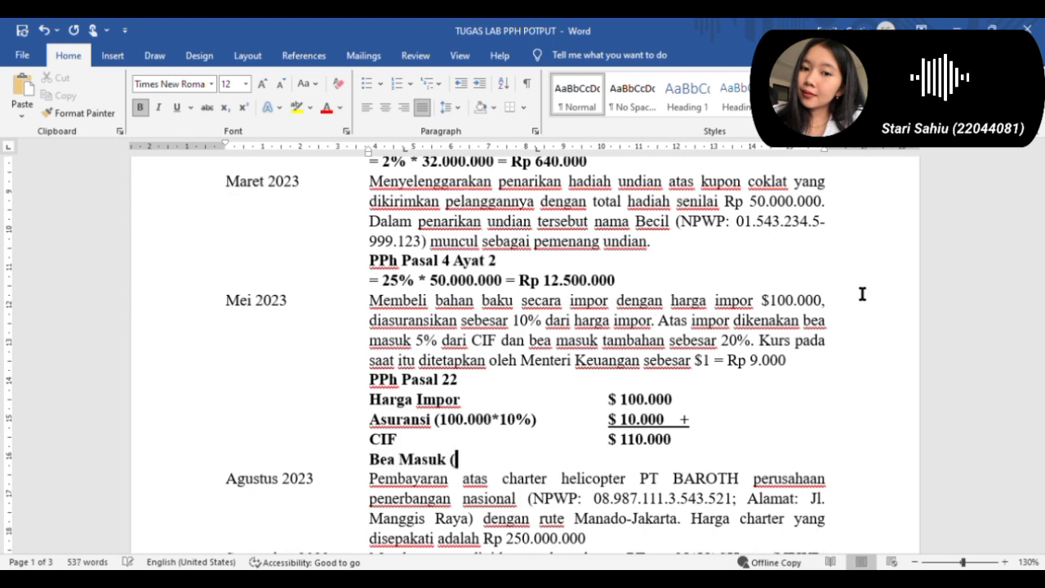
pyautogui.press('Tab')
pyautogui.press('Tab')
pyautogui.write('$ 5.500')
# Add a "Bea Masuk Tambahan 20%" row with the amount "$ 22.000" below the Bea Masuk row
pyautogui.press('Return')
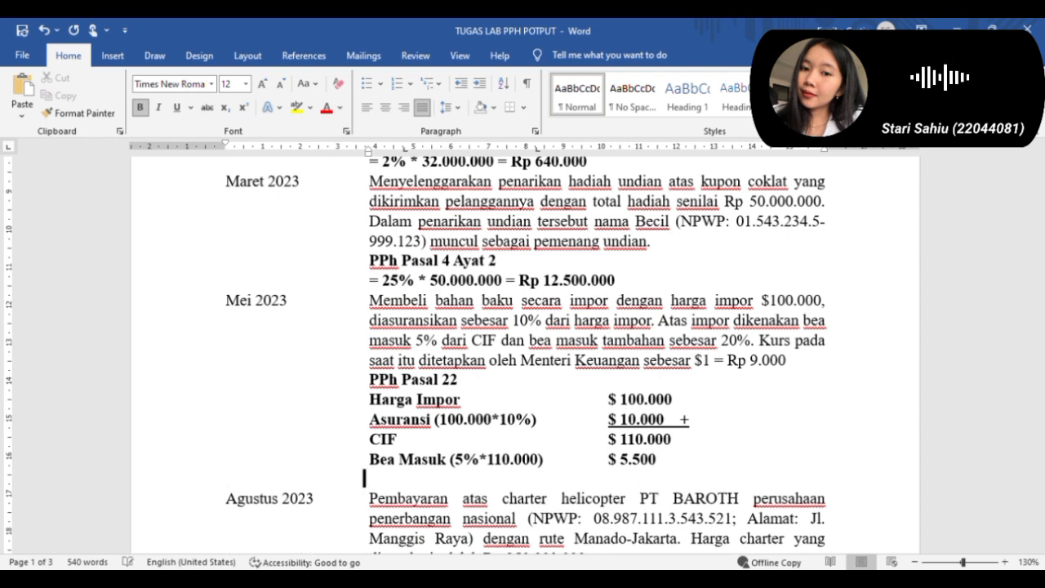
pyautogui.write('Bea Masuk Tam')
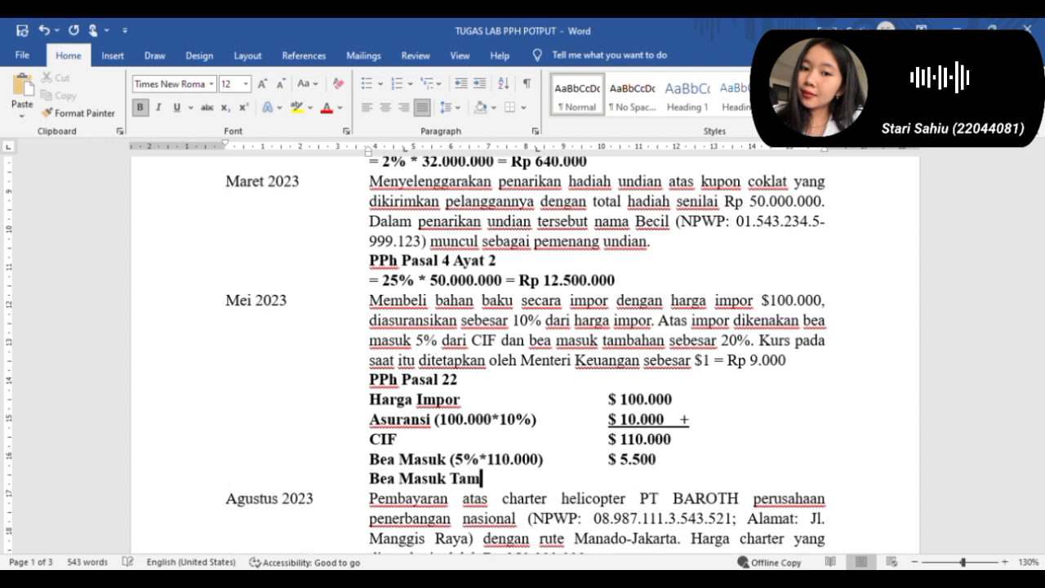
pyautogui.write('bahan 20%')
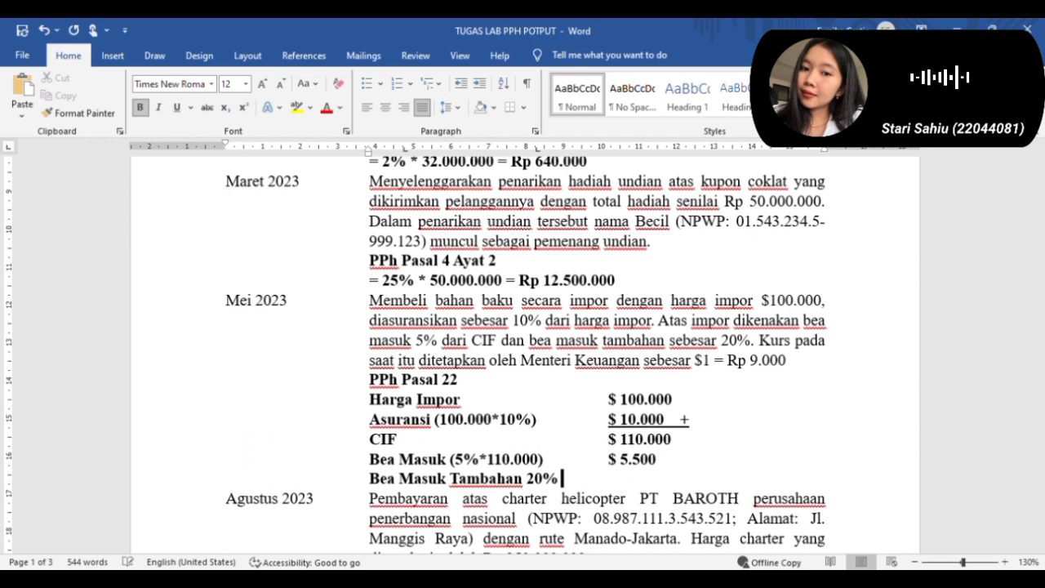
pyautogui.press('Tab')
pyautogui.write('$ ')
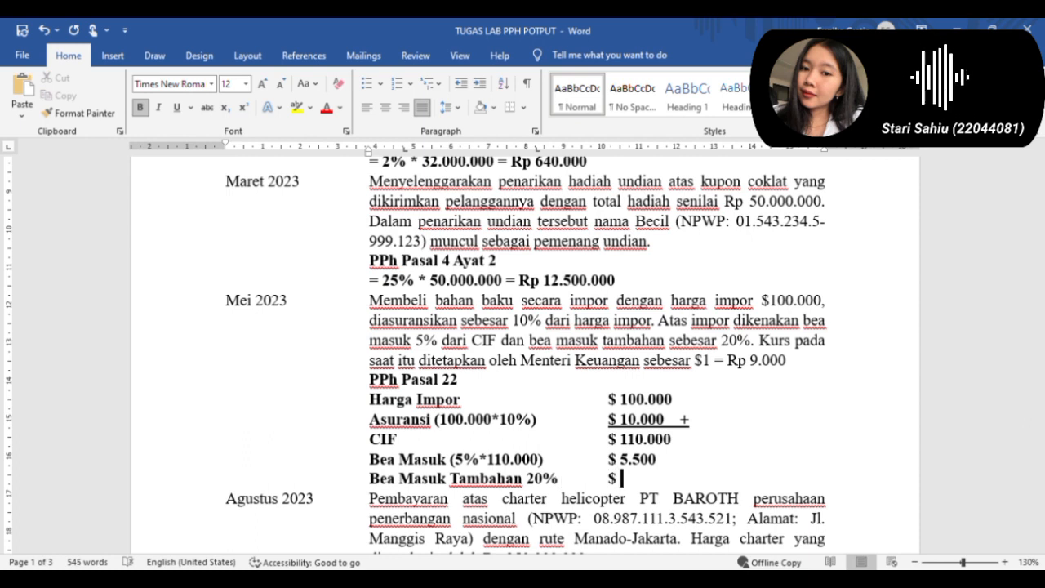
pyautogui.write('22.000')
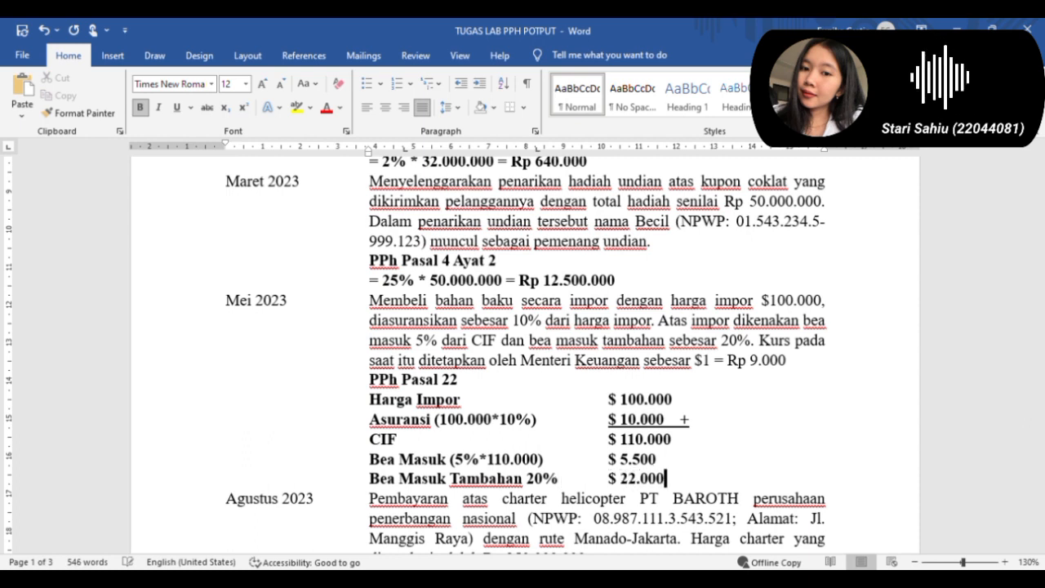
# Add a "Nilai Impor" row with the amount "$ 137.500", and underline the Bea Masuk Tambahan amount, followed by an underlined plus sign
pyautogui.press('Return')
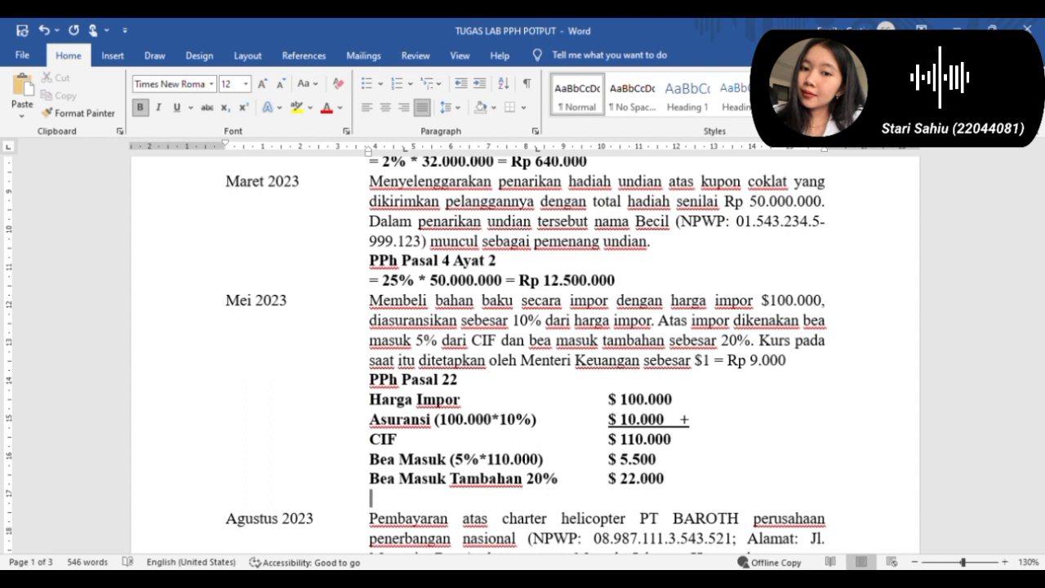
pyautogui.write('Nilai Impor')
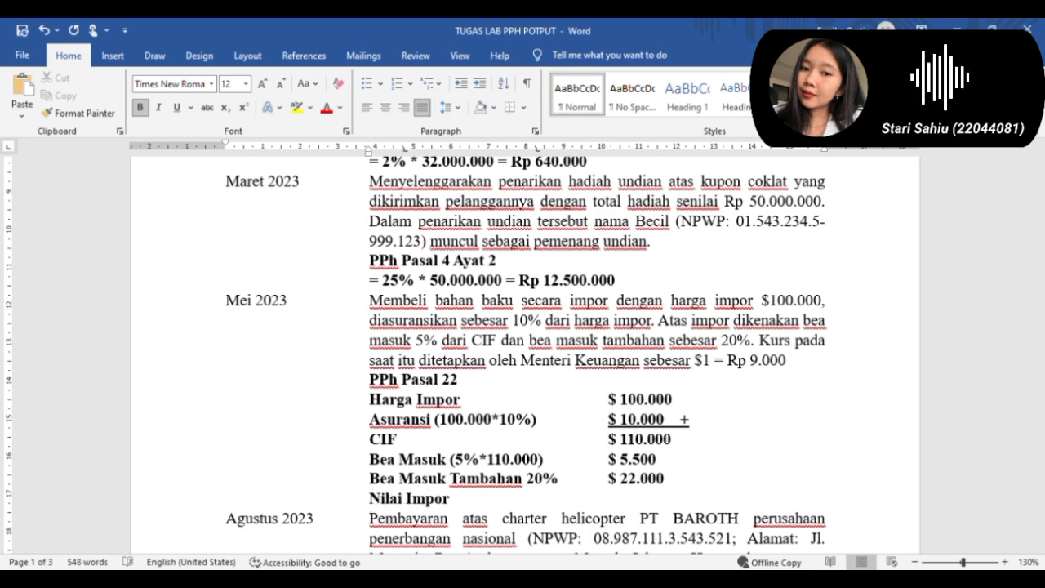
pyautogui.moveTo(607, 479); pyautogui.dragTo(673, 484)
pyautogui.hotkey('ctrl', 'u')
pyautogui.click(676, 480)
pyautogui.write('+')
pyautogui.press('Down')
pyautogui.press('Tab')
pyautogui.write('$ 137.500')
# After a blank line, add "Nilai Impor dalam Rupiah:" with the calculation "$ 137.500 * Rp 9.000 = Rp 1.237.500.000" beneath it
pyautogui.press('Return')
pyautogui.press('Return')
pyautogui.write('Nilai Impor dalam Rupiah')
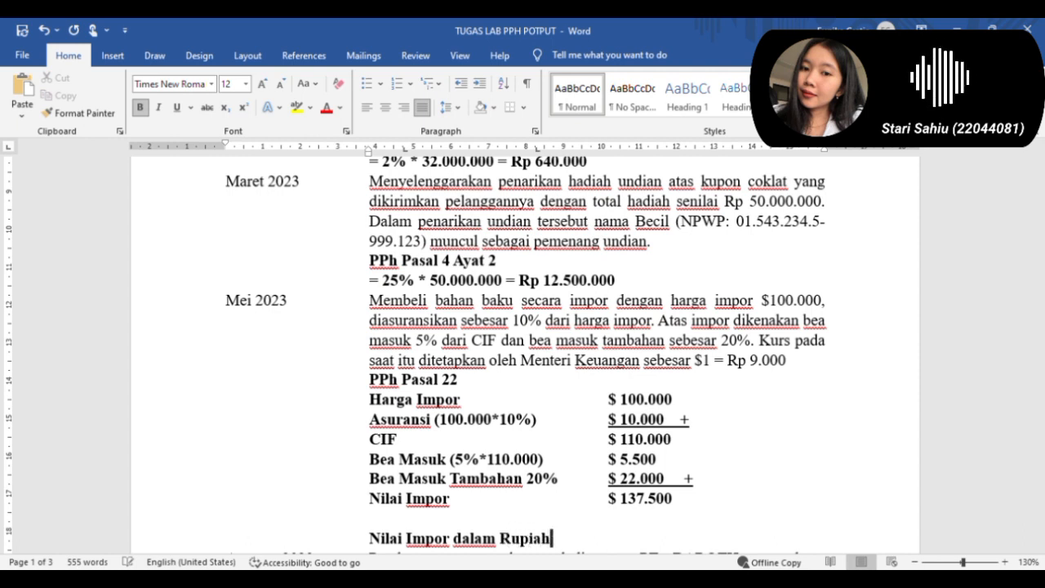
pyautogui.write(':')
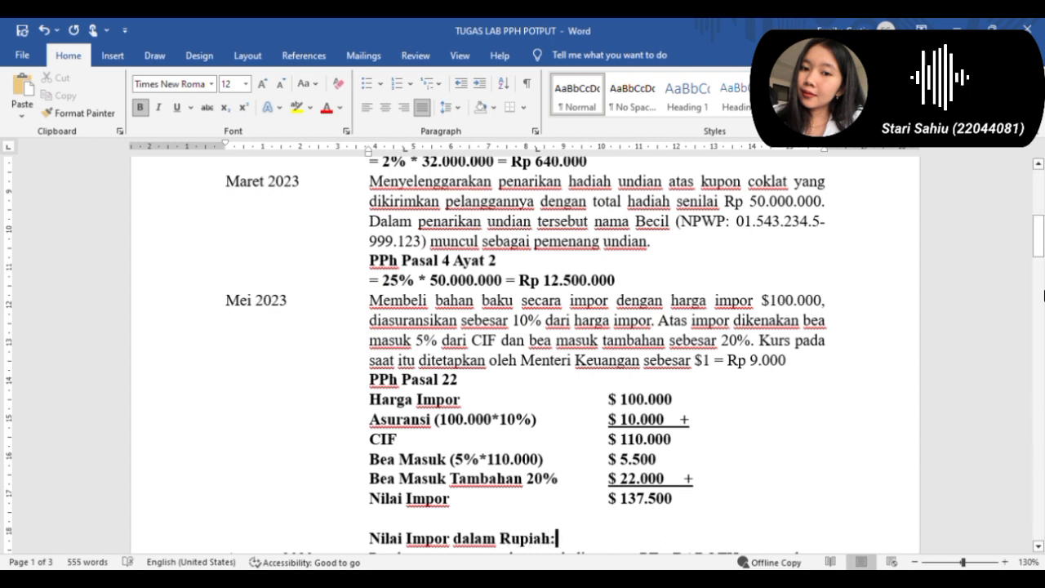
pyautogui.moveTo(1040, 230); pyautogui.dragTo(1042, 255)
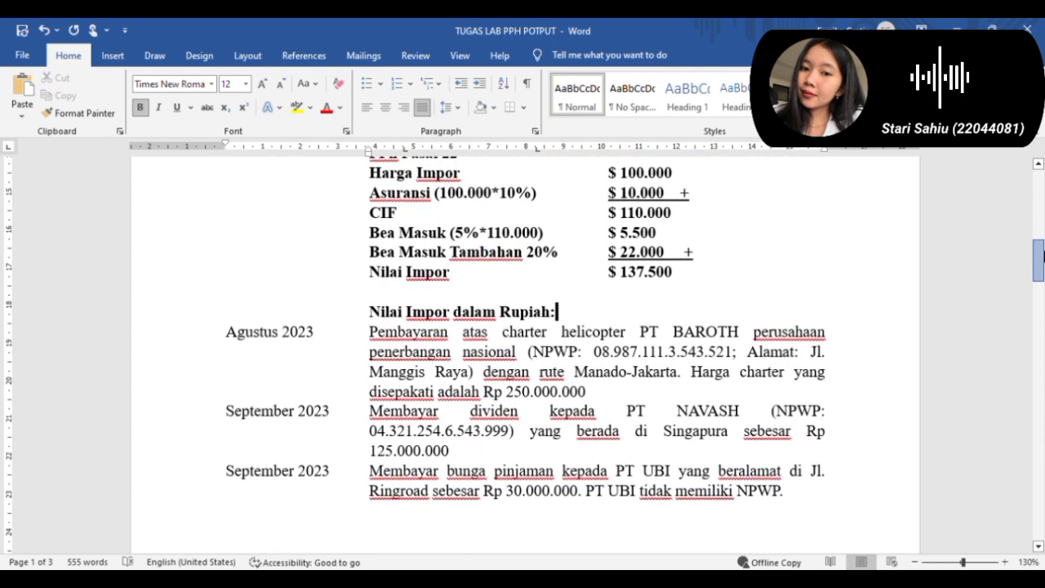
pyautogui.press('Return')
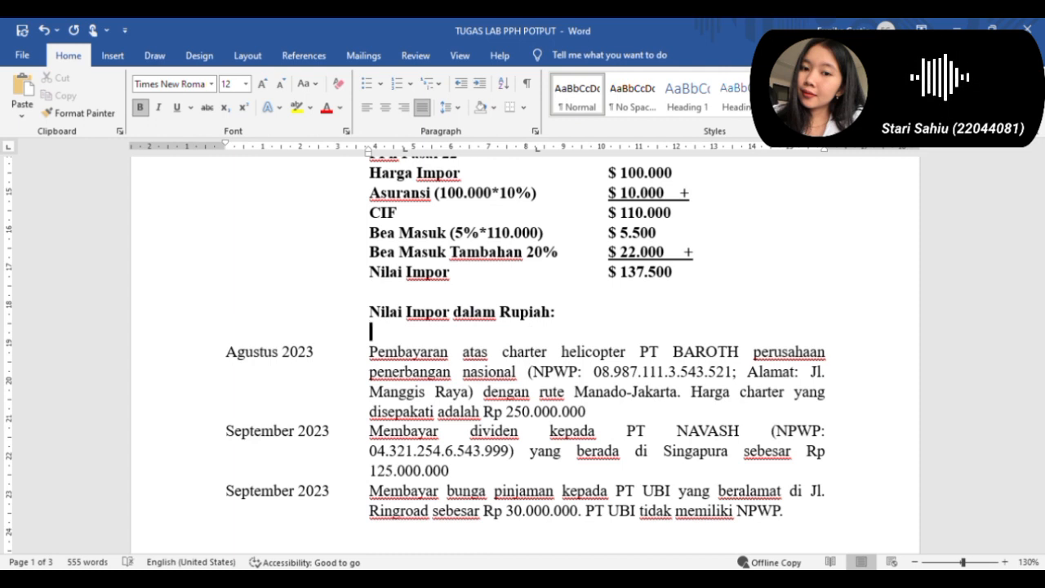
pyautogui.write('$ 137.500')
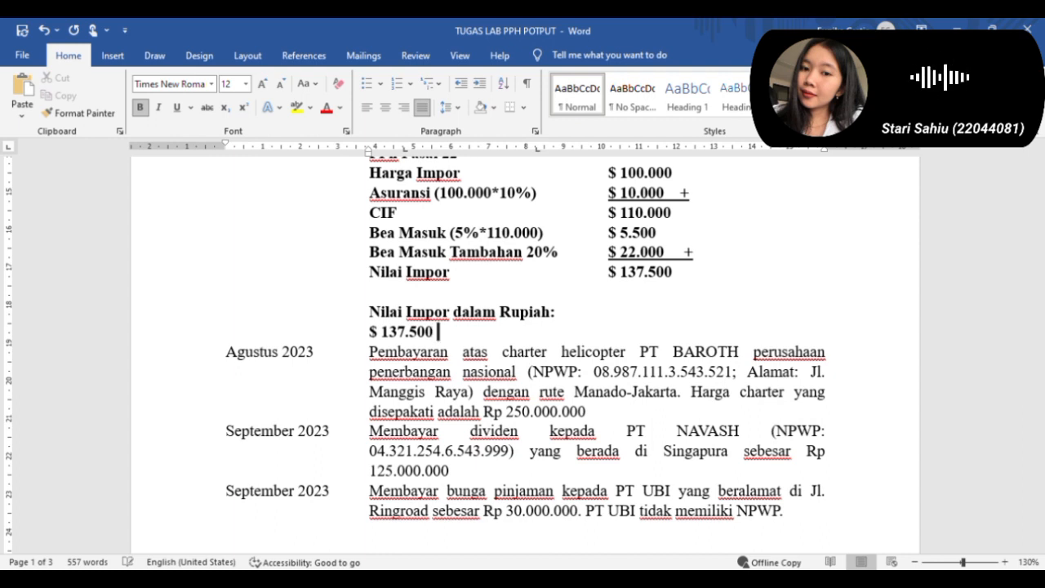
pyautogui.write(' * Rp')
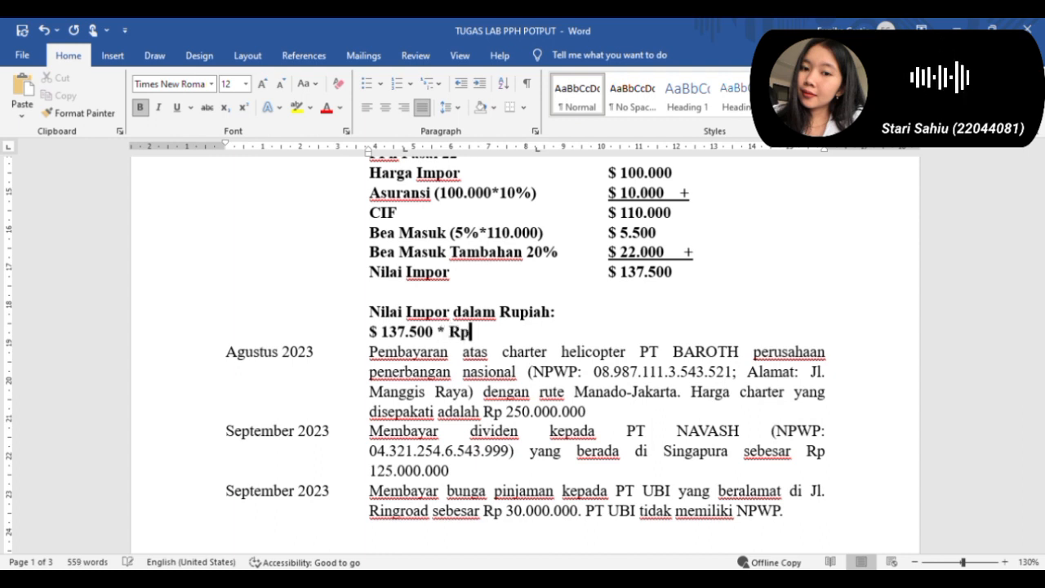
pyautogui.write(' 9.000 = Rp ')
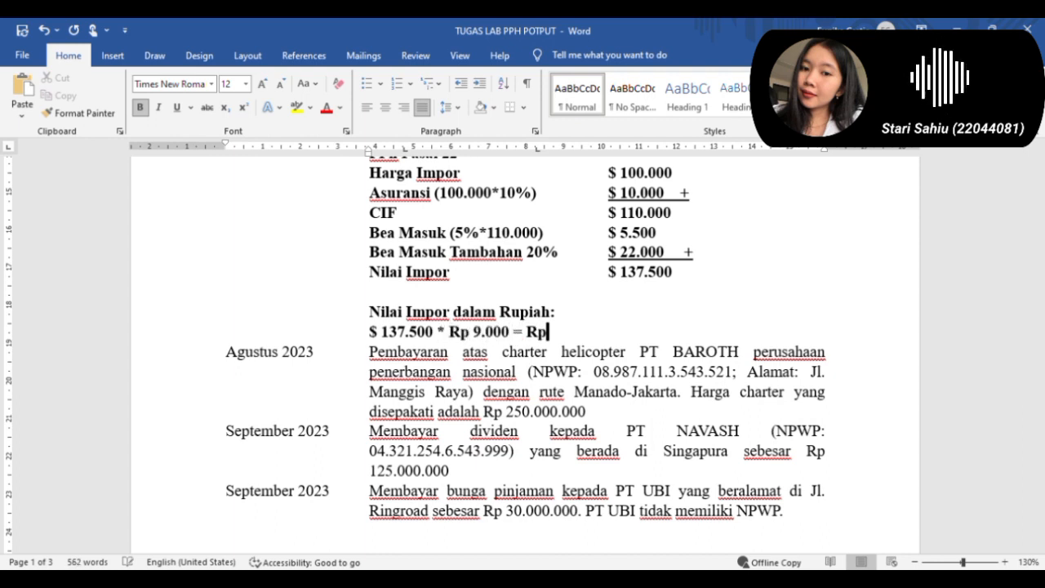
pyautogui.write('1.237.500.000')
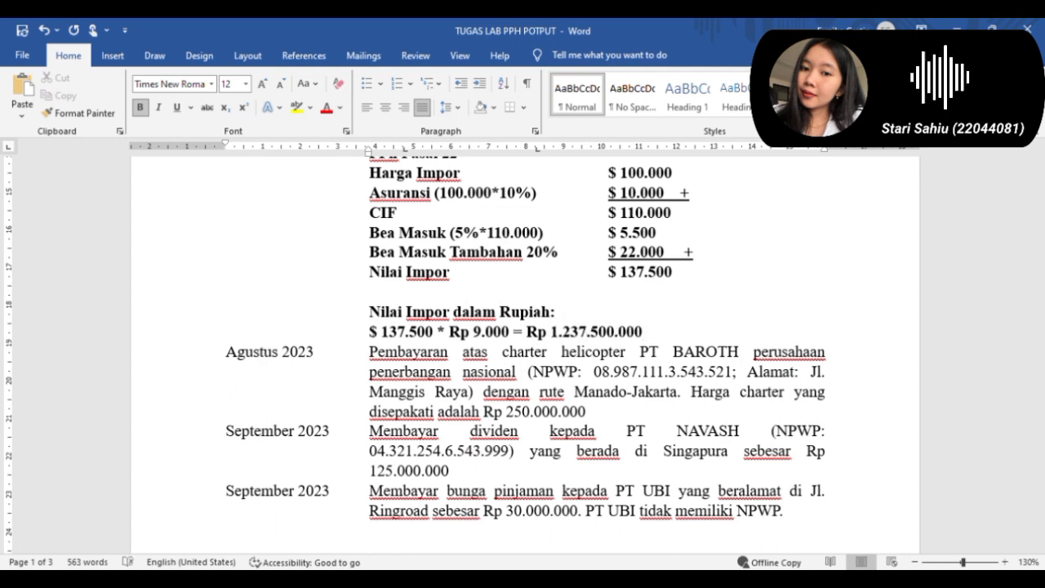
# Add "PPh 22 yang harus dipungut (memiliki API):" with the calculation "2,5% * 1.237.500.000 = Rp 30.937.500" beneath it
pyautogui.press('Return')
pyautogui.write('PPh 22 yang harus dipungut')
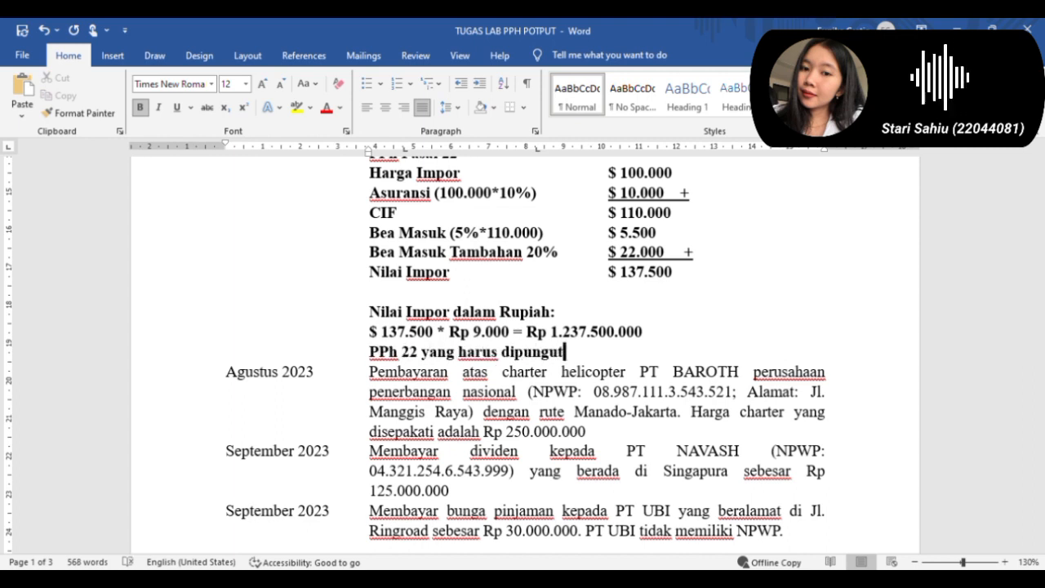
pyautogui.write(' (memiliki API):')
pyautogui.press('Return')
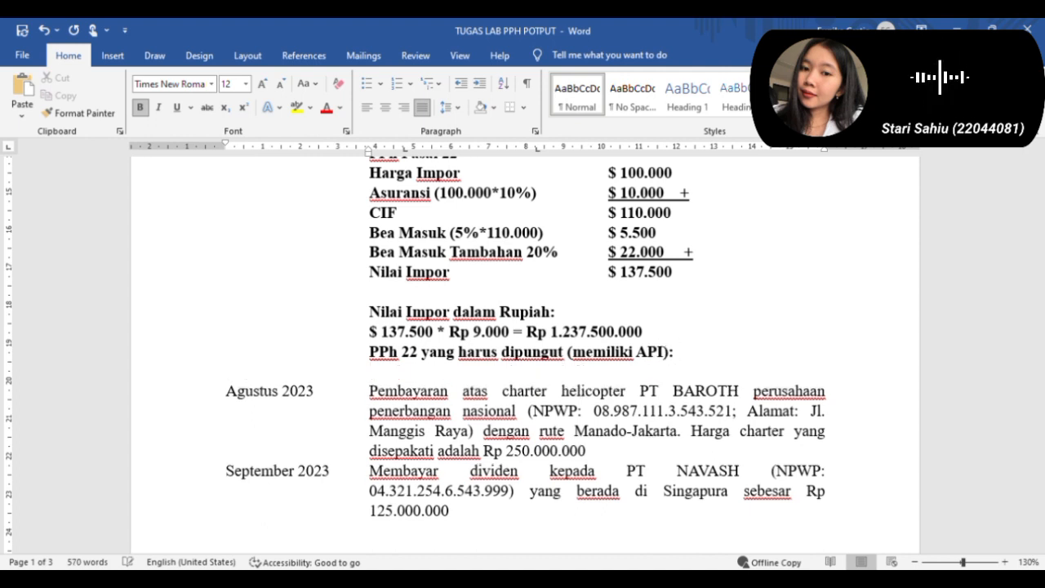
pyautogui.write('2,5% * 1.237.')
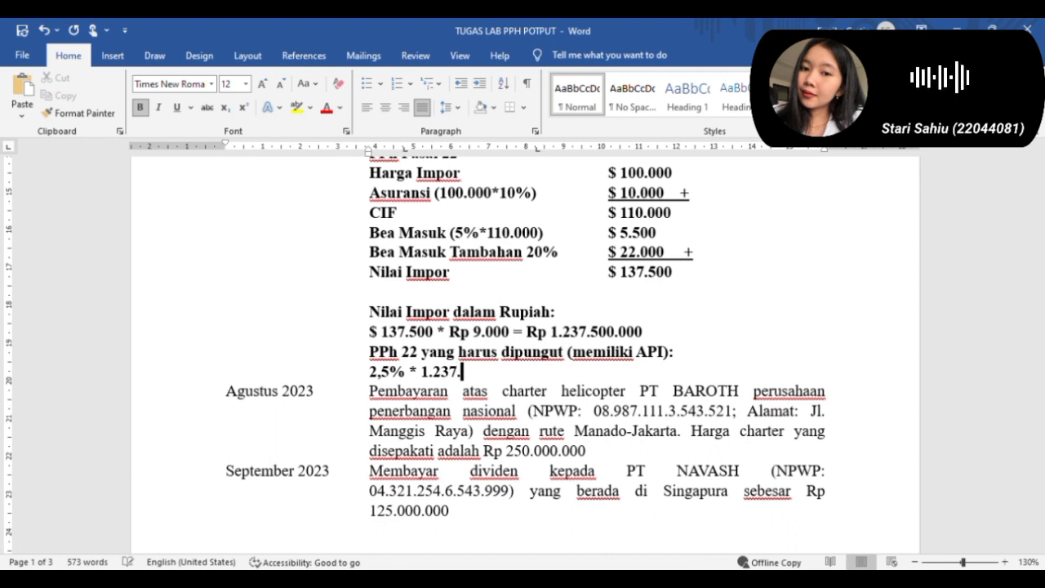
pyautogui.write('500.000 = Rp')
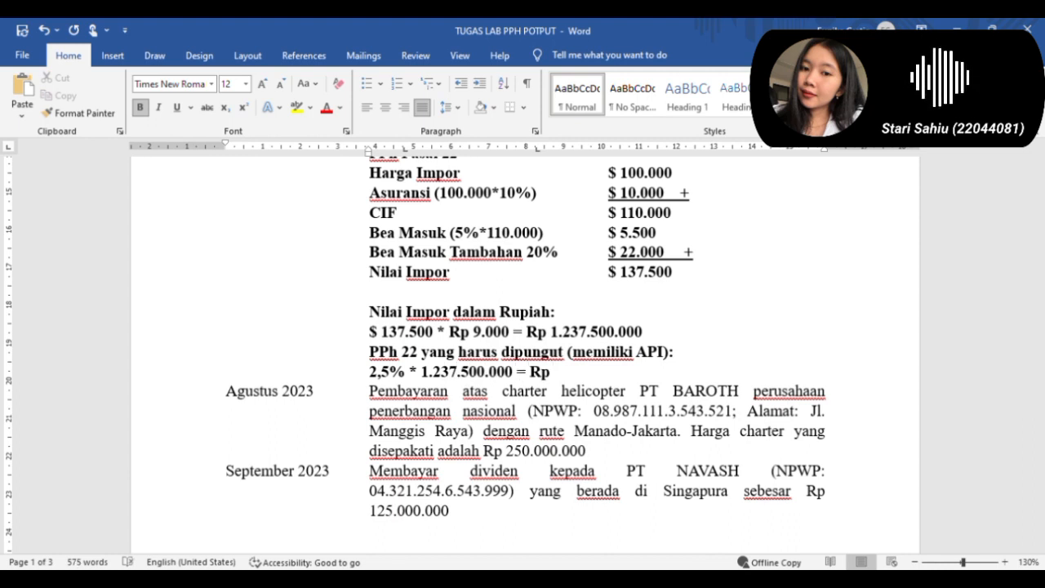
pyautogui.write(' 30.937.')
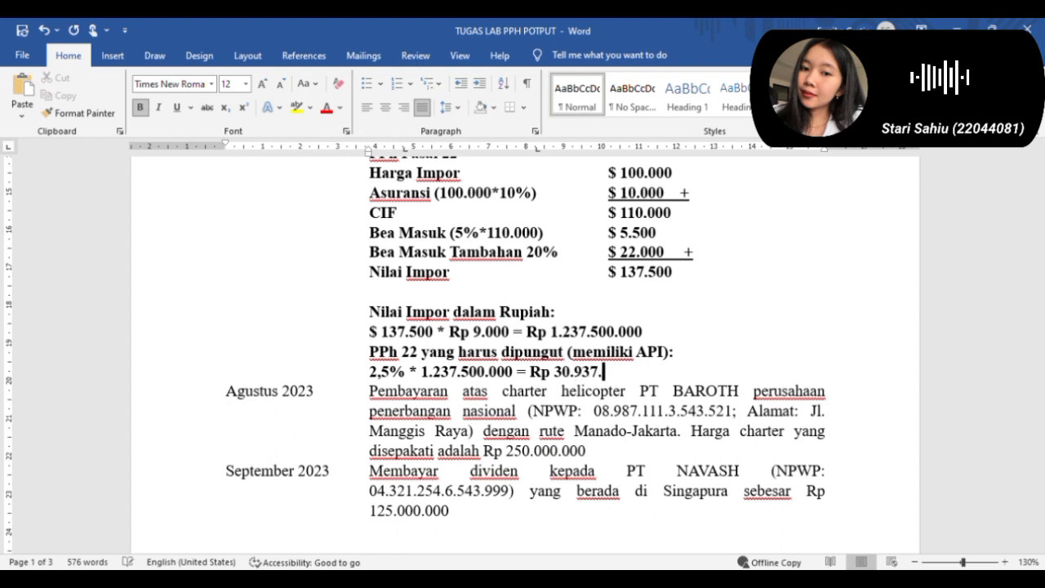
pyautogui.write('500')
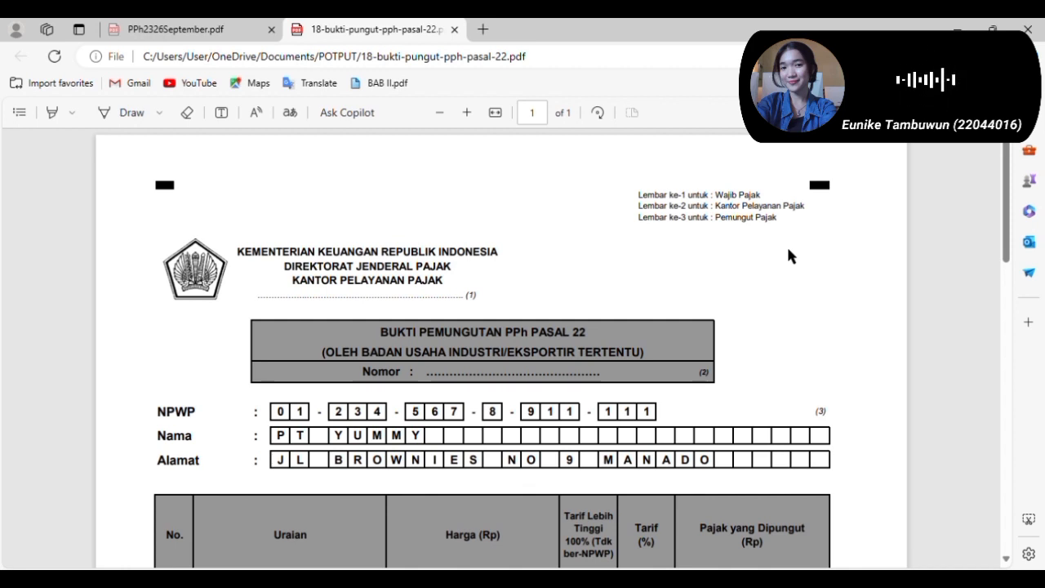
# Review the completed PPh Pasal 22 form in the browser, covering the taxpayer details, sector row, price, rate, tax withheld, totals and collector section
pyautogui.scroll(-10, 789, 255)
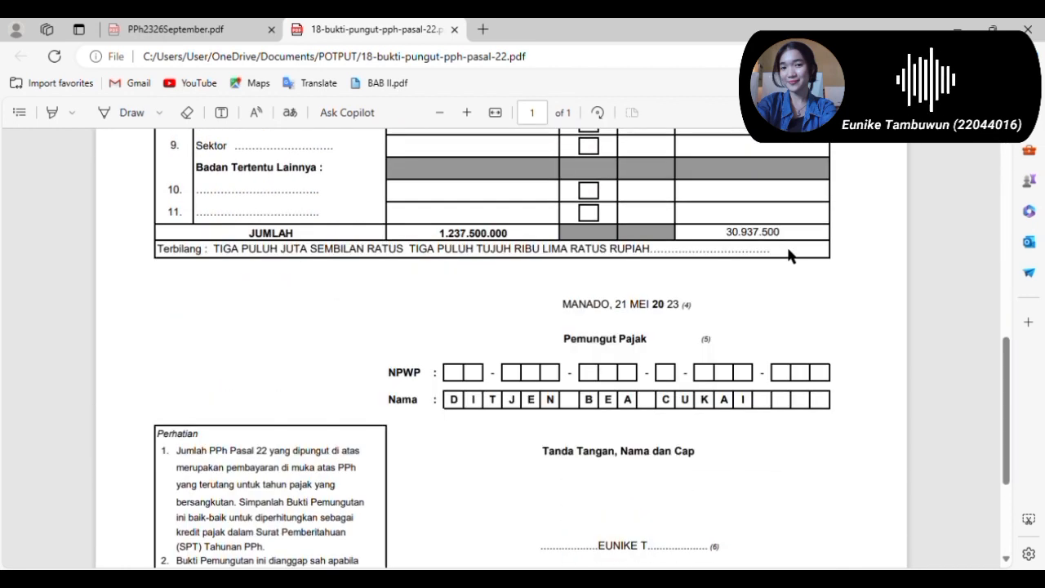
pyautogui.scroll(10, 788, 255)
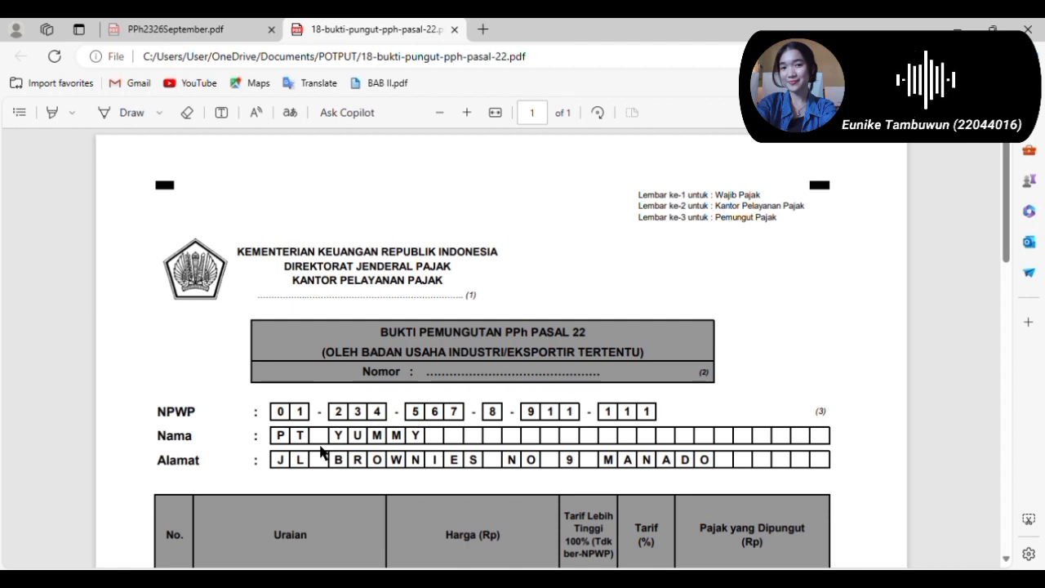
pyautogui.scroll(-4, 243, 505)
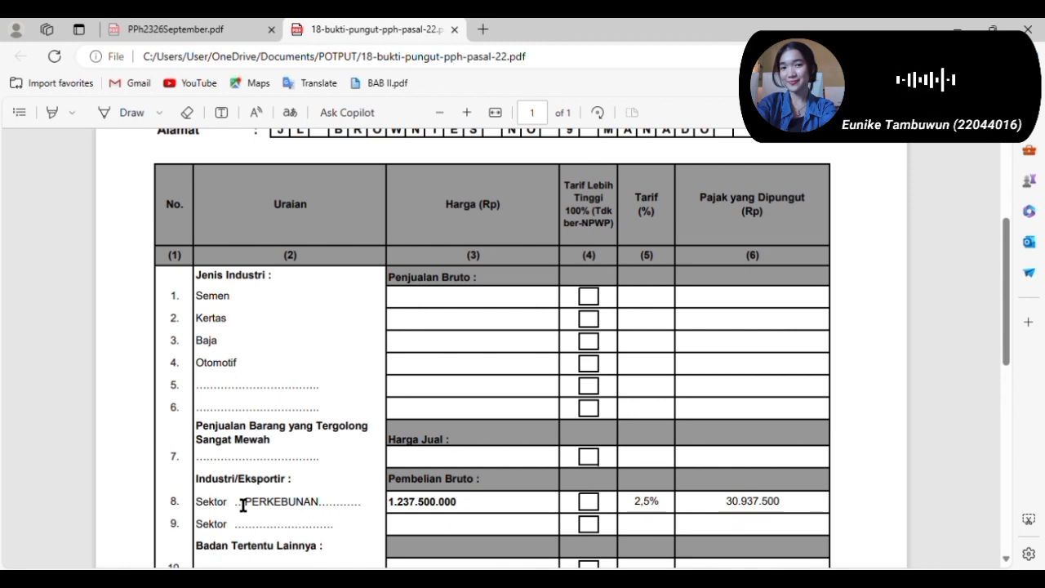
pyautogui.scroll(-1, 242, 506)
pyautogui.scroll(1, 242, 503)
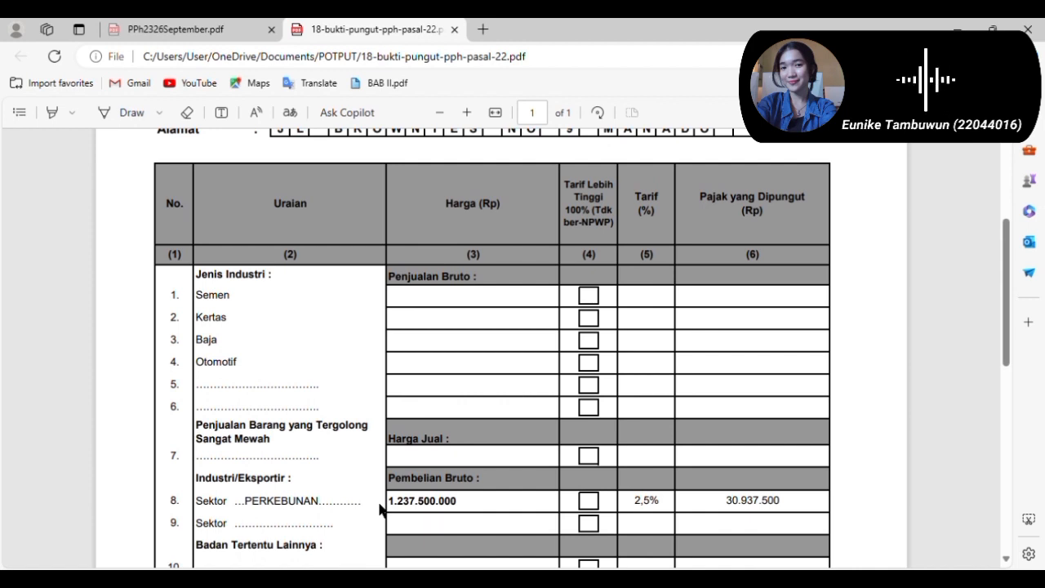
pyautogui.scroll(-5, 380, 510)
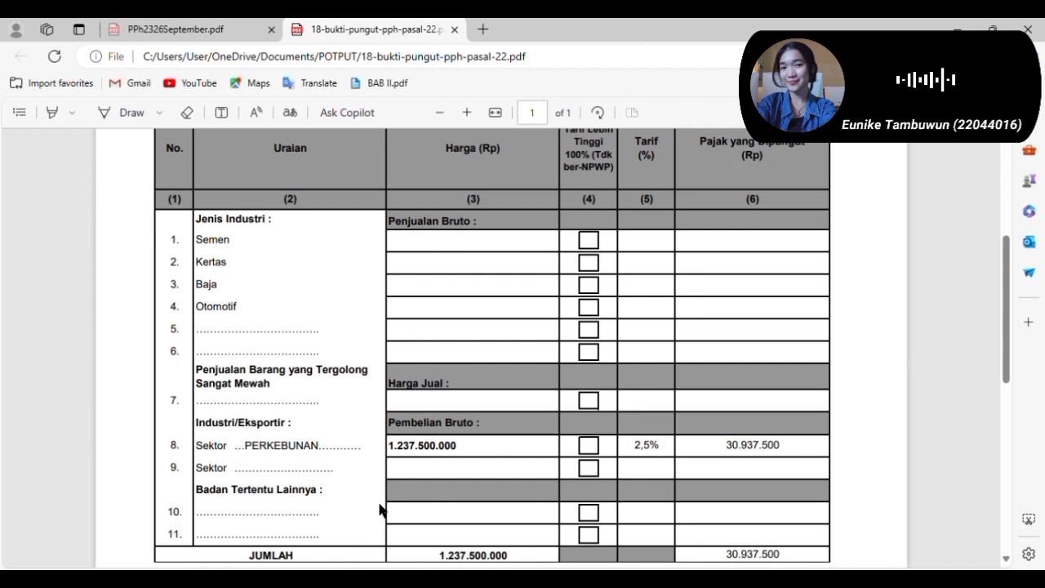
pyautogui.scroll(-5, 380, 510)
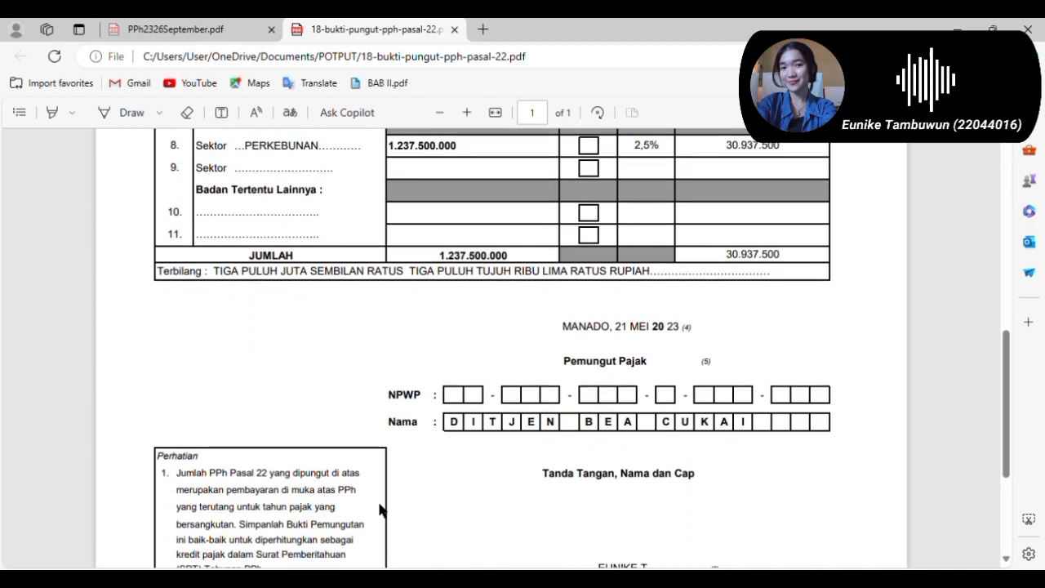
pyautogui.scroll(-2, 380, 509)
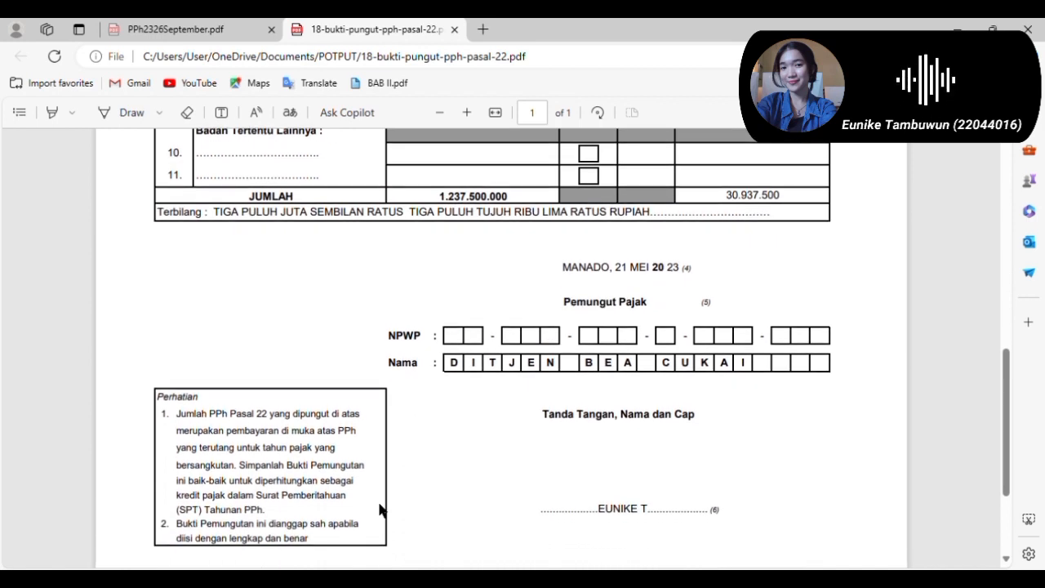
pyautogui.scroll(18, 379, 509)
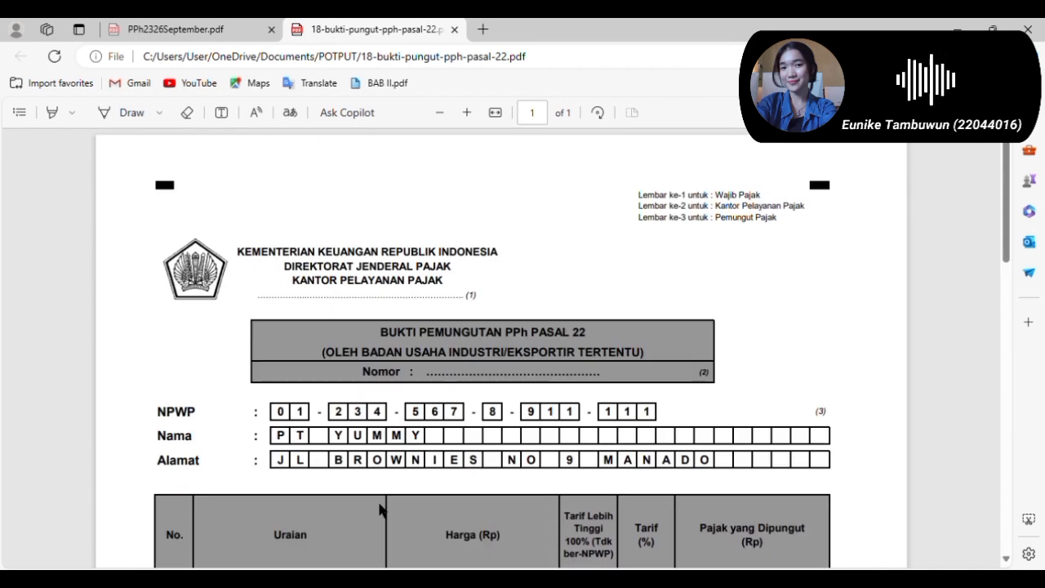
pyautogui.scroll(-1, 380, 510)
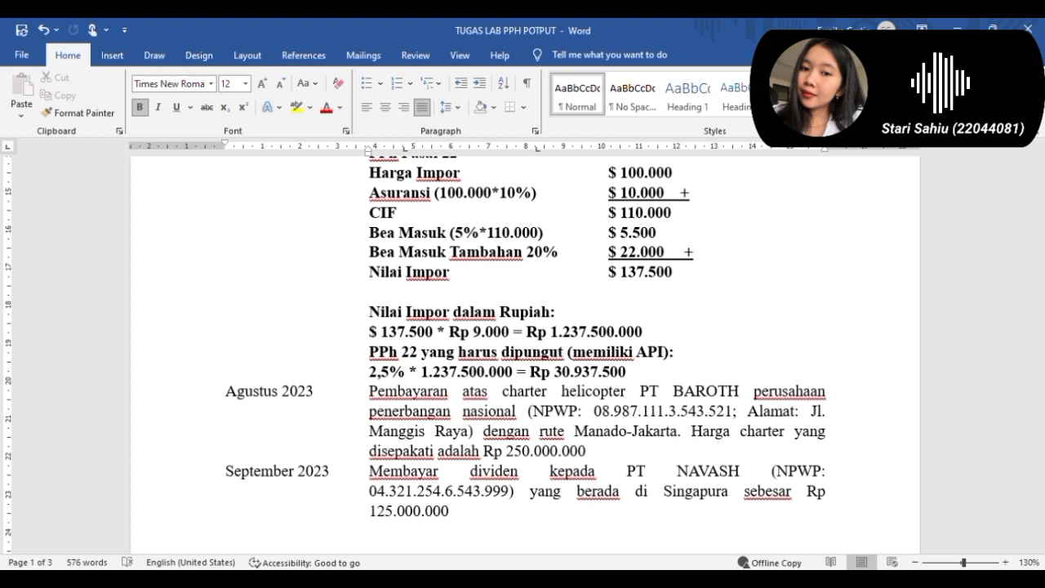
# Add a bold line "PPh Pasal 15" beneath the August 2023 helicopter charter transaction
pyautogui.click(640, 459)
pyautogui.press('Return')
pyautogui.hotkey('ctrl', 'b')
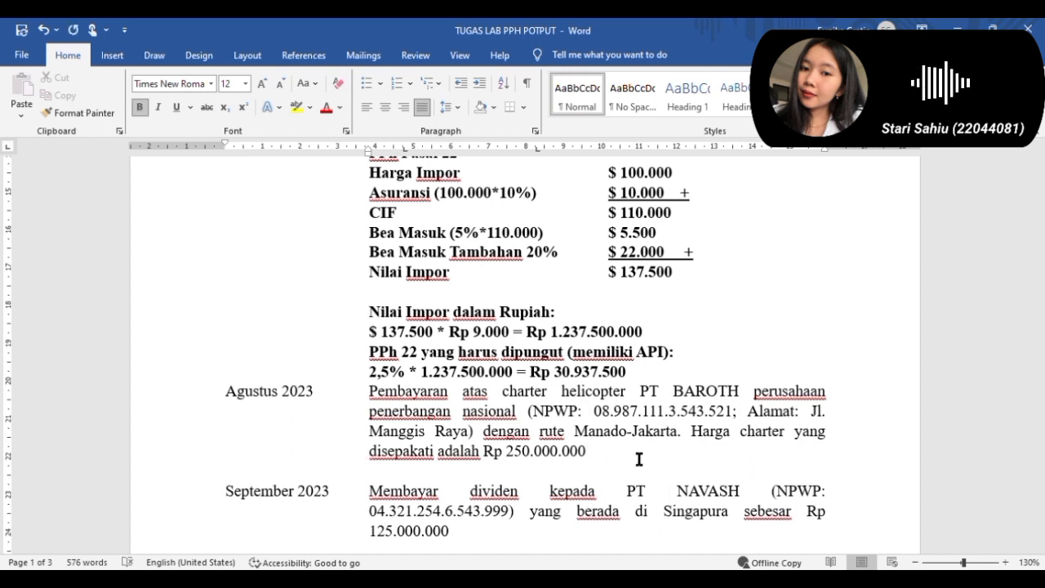
pyautogui.write('PP')
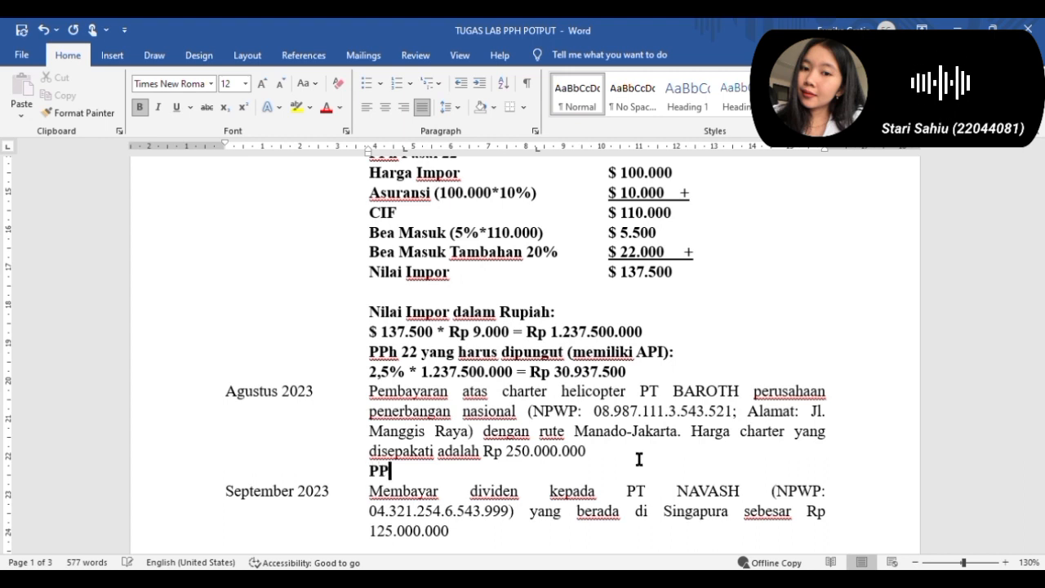
pyautogui.write('h Pasal 15')
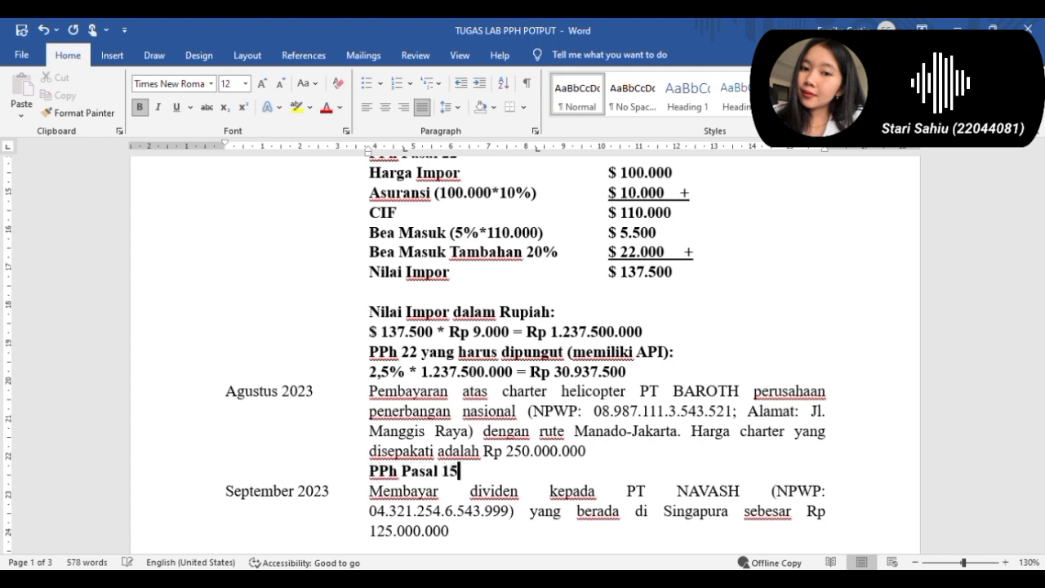
# Beneath the PPh Pasal 15 line, add the calculation "= 1,8% * 250.000.000 = Rp 4.500.000"
pyautogui.press('Tab')
pyautogui.press('Tab')
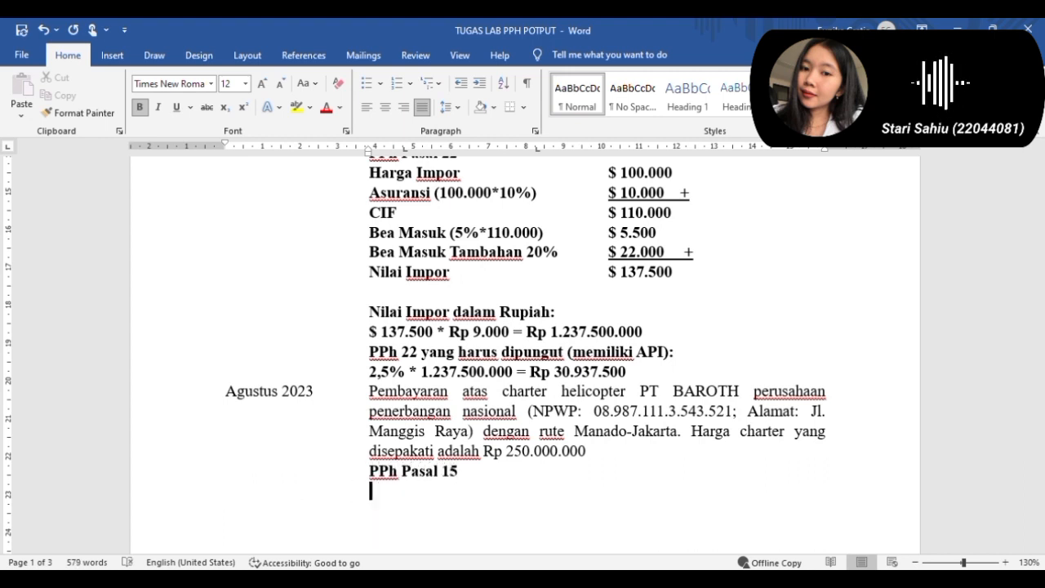
pyautogui.write('=')
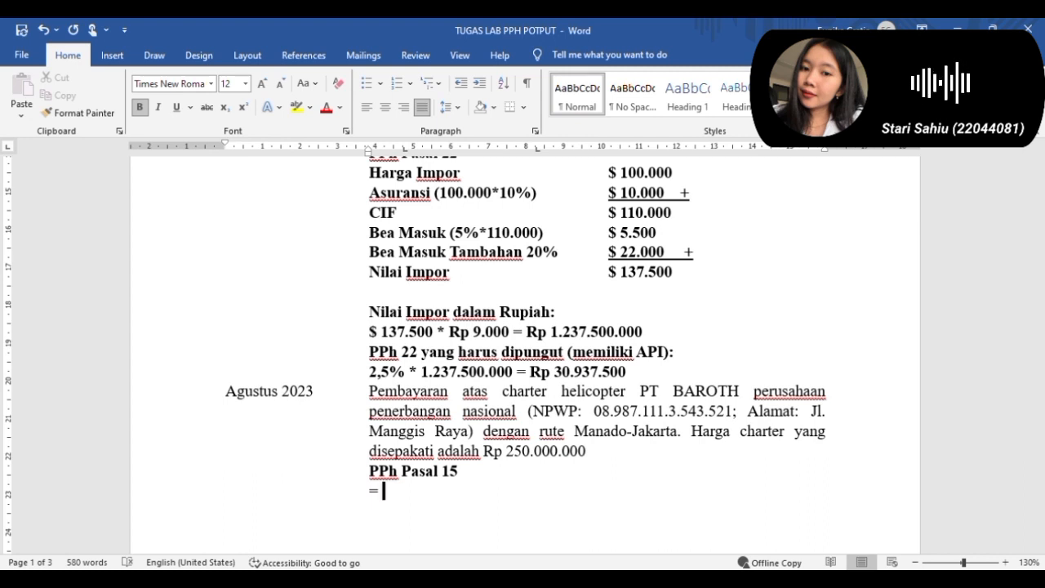
pyautogui.write(' 1,')
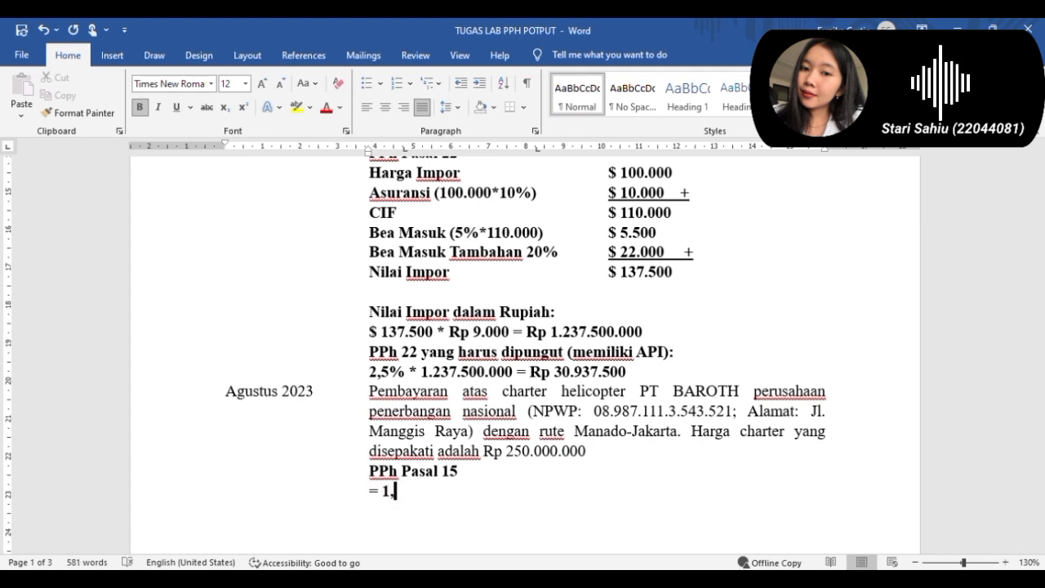
pyautogui.write('8% *')
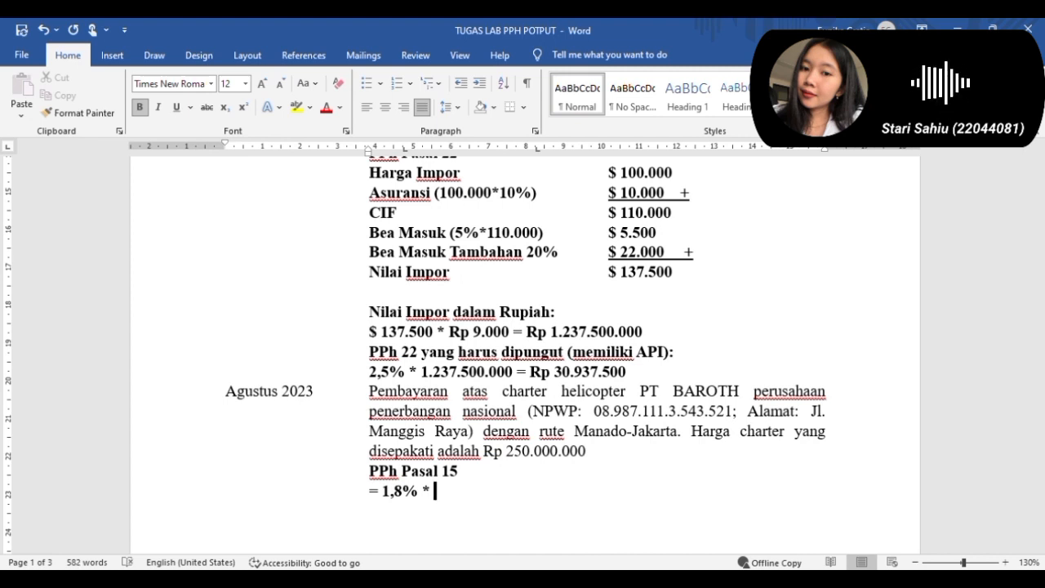
pyautogui.write(' 250.000.000 = Rp')
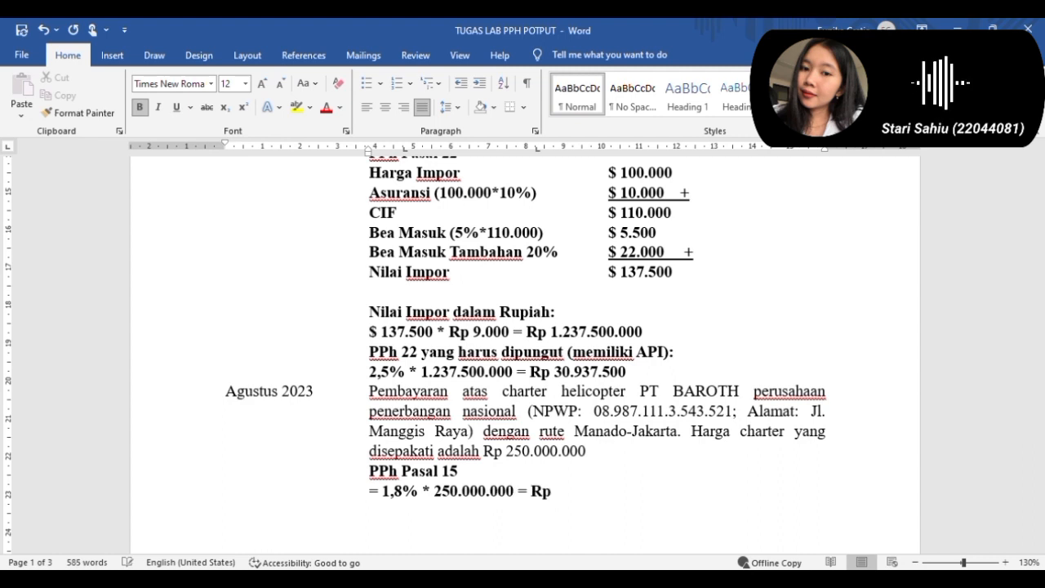
pyautogui.write(' 4.500.000')
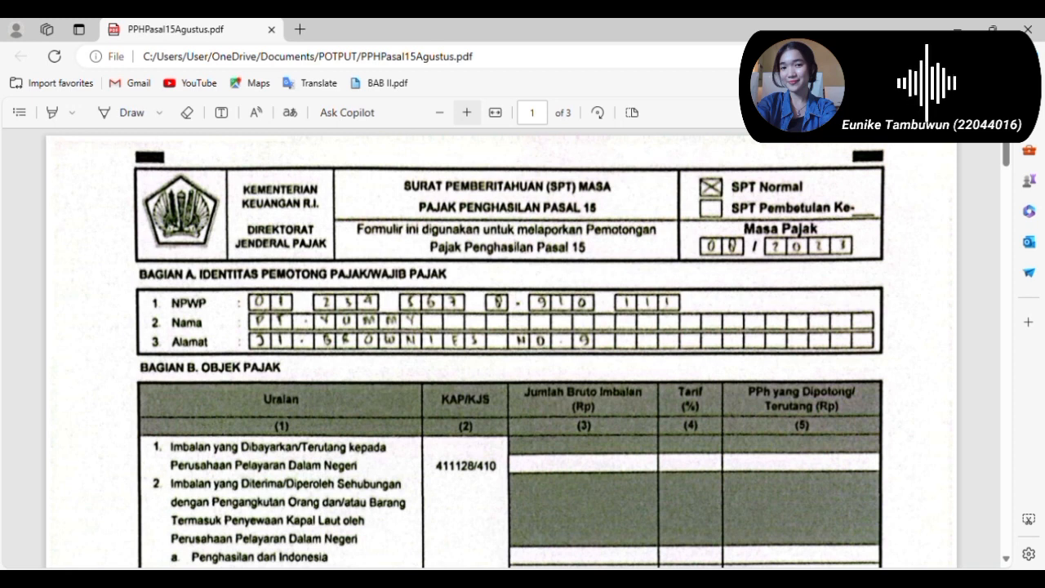
# In the browser's PPHPasal15Agustus.pdf, review the page 3 withholding slip, covering the recipient details, gross amount, rate, tax withheld, withholder and signature
pyautogui.scroll(-10, 506, 343)
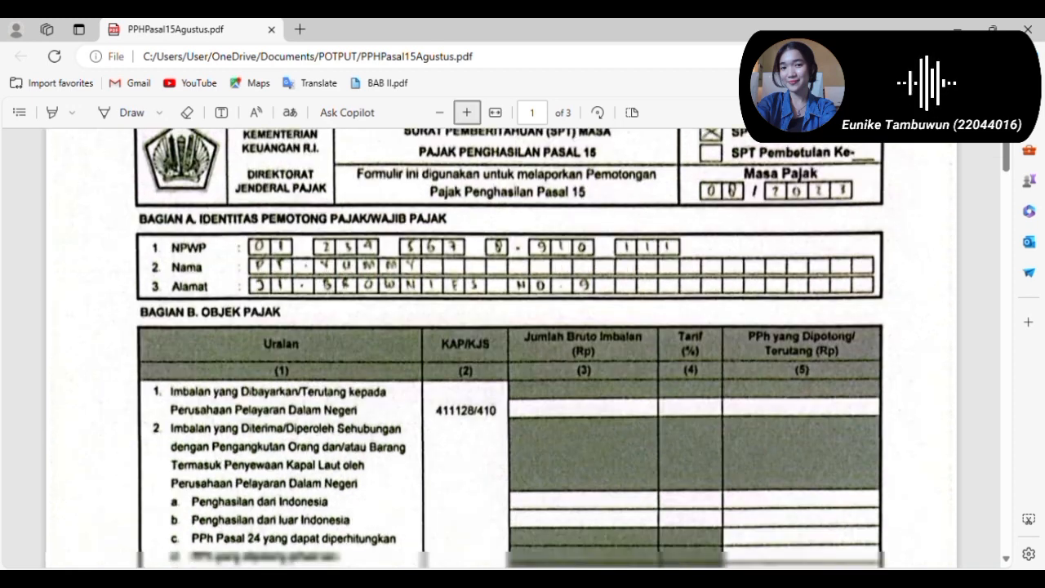
pyautogui.scroll(-15, 501, 348)
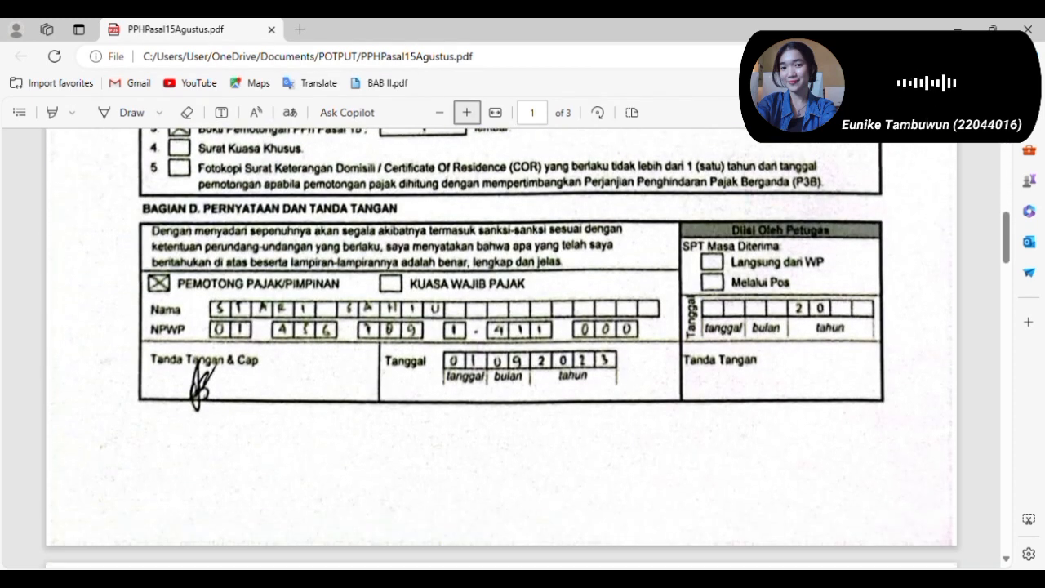
pyautogui.scroll(-15, 501, 348)
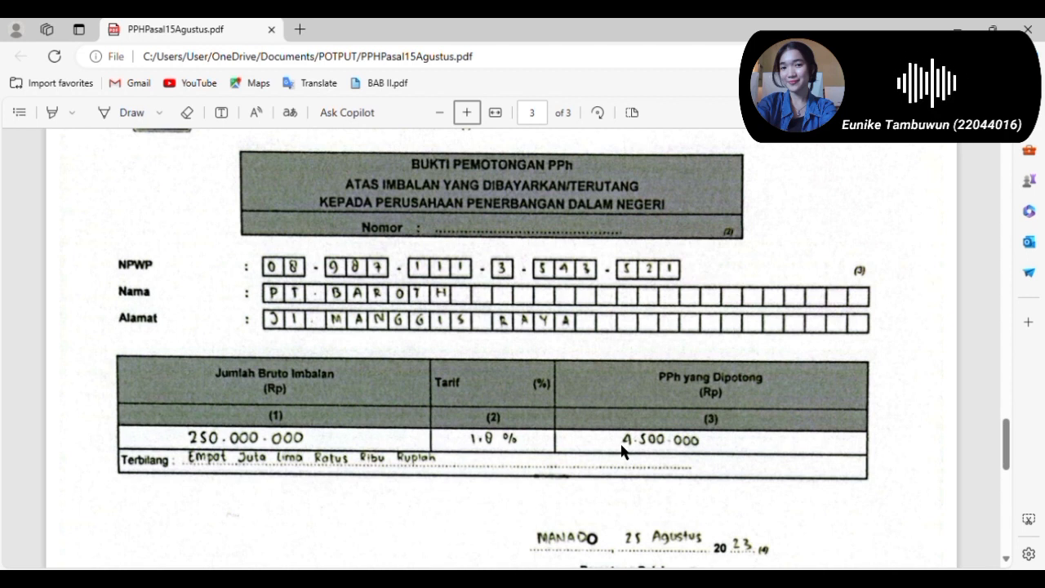
pyautogui.moveTo(1007, 436); pyautogui.dragTo(1012, 469)
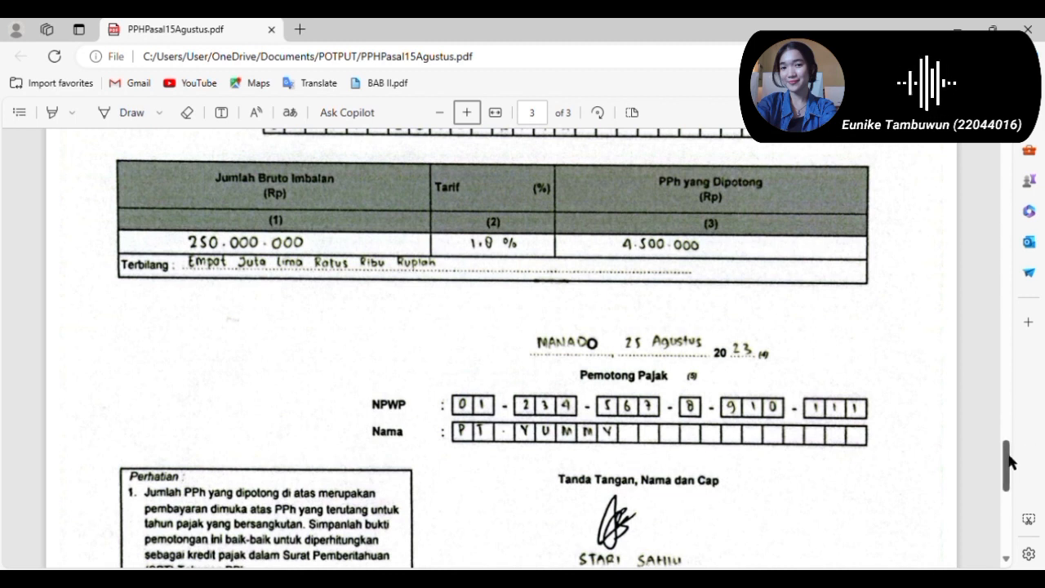
pyautogui.moveTo(1010, 462); pyautogui.dragTo(1010, 473)
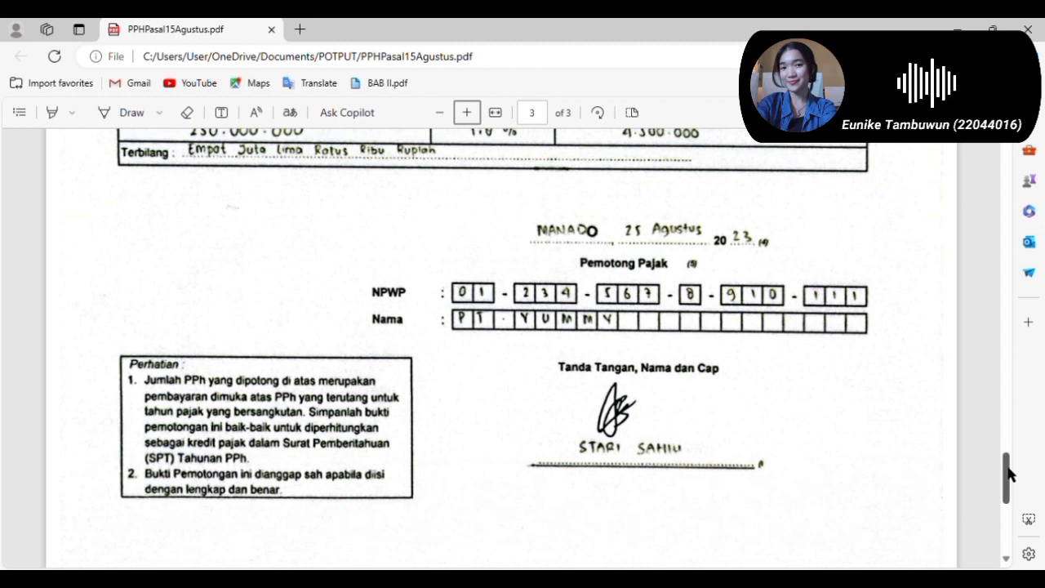
# Review the page 2 Daftar Bukti Pemotongan PPh Pasal 15, covering the tax period, the PT Baroth entry in section B and the signature block
pyautogui.moveTo(1008, 468); pyautogui.dragTo(1011, 277)
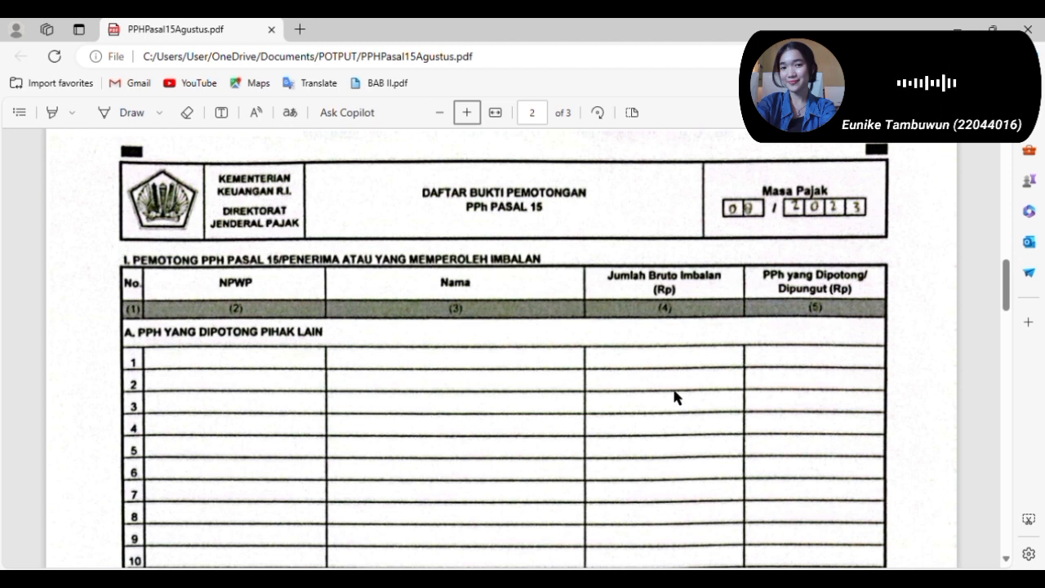
pyautogui.moveTo(1007, 292); pyautogui.dragTo(1010, 313)
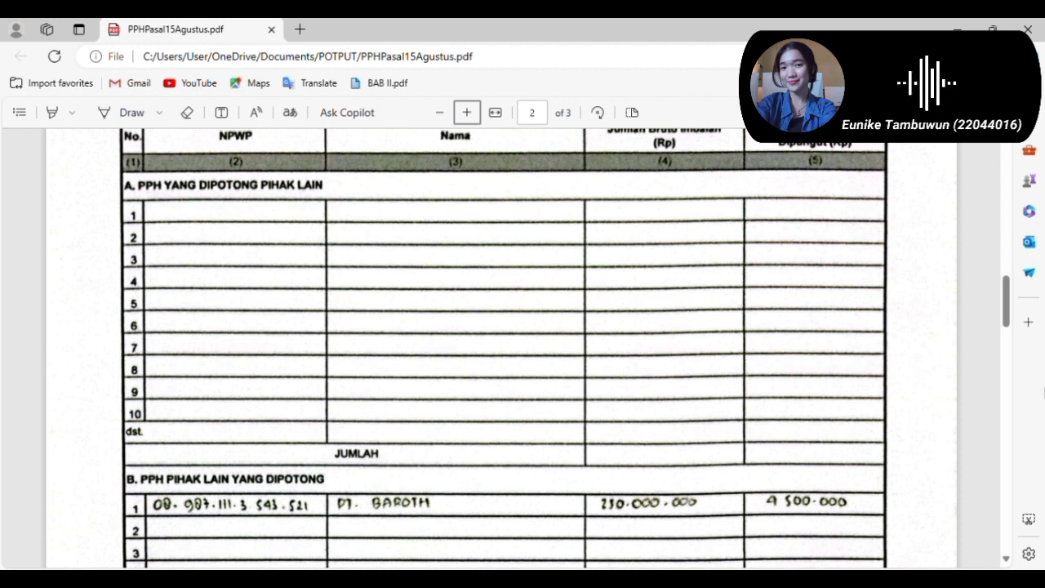
pyautogui.scroll(-3, 626, 408)
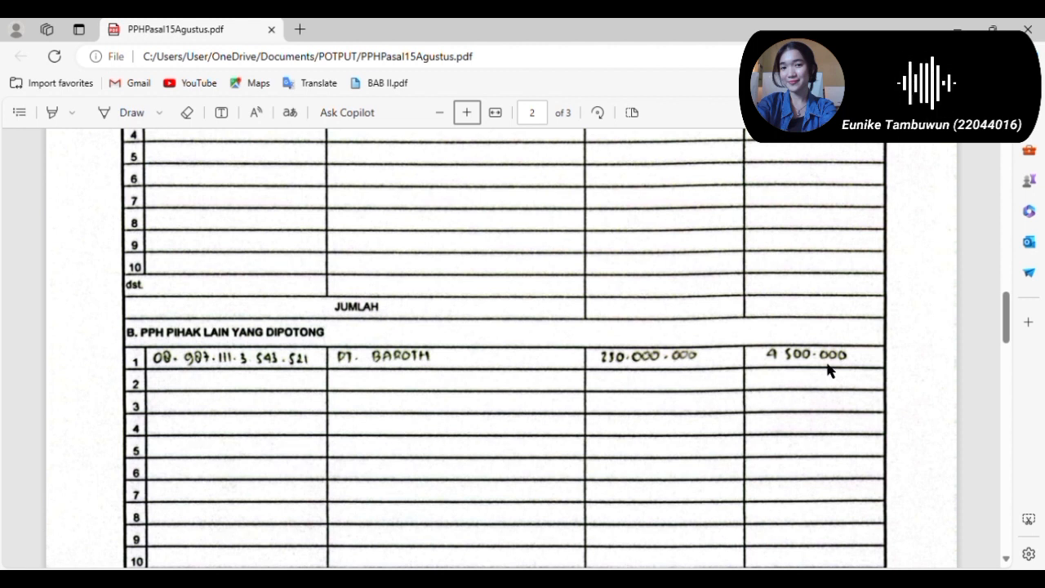
pyautogui.moveTo(1006, 335); pyautogui.dragTo(1006, 396)
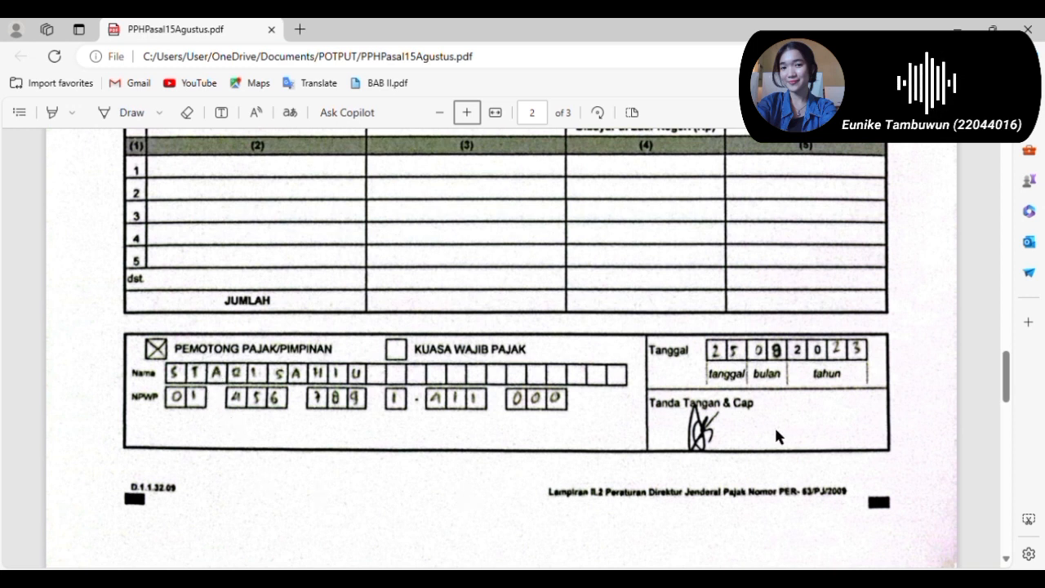
# Review the page 1 SPT Masa PPh Pasal 15 form, covering the withholder identity, the charter row in section B, the attachments and the signed declaration
pyautogui.moveTo(1009, 381); pyautogui.dragTo(1008, 155)
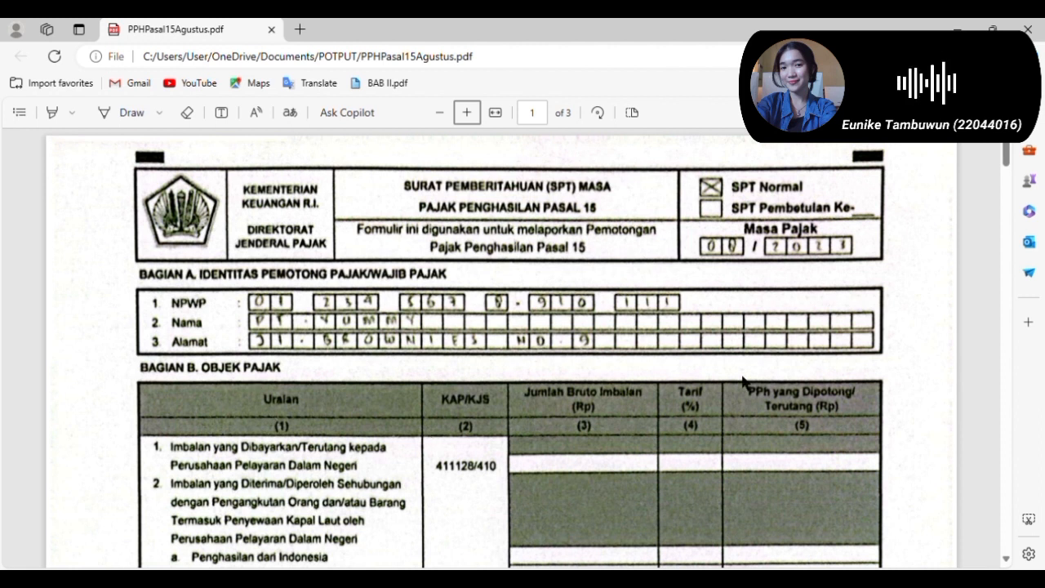
pyautogui.scroll(-3, 792, 258)
pyautogui.scroll(-3, 792, 257)
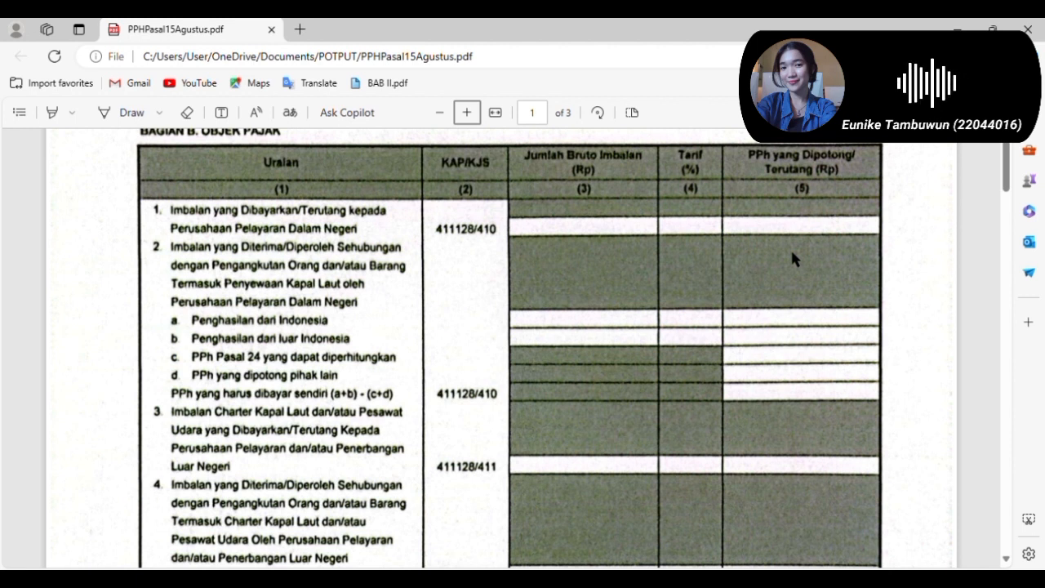
pyautogui.scroll(-3, 792, 253)
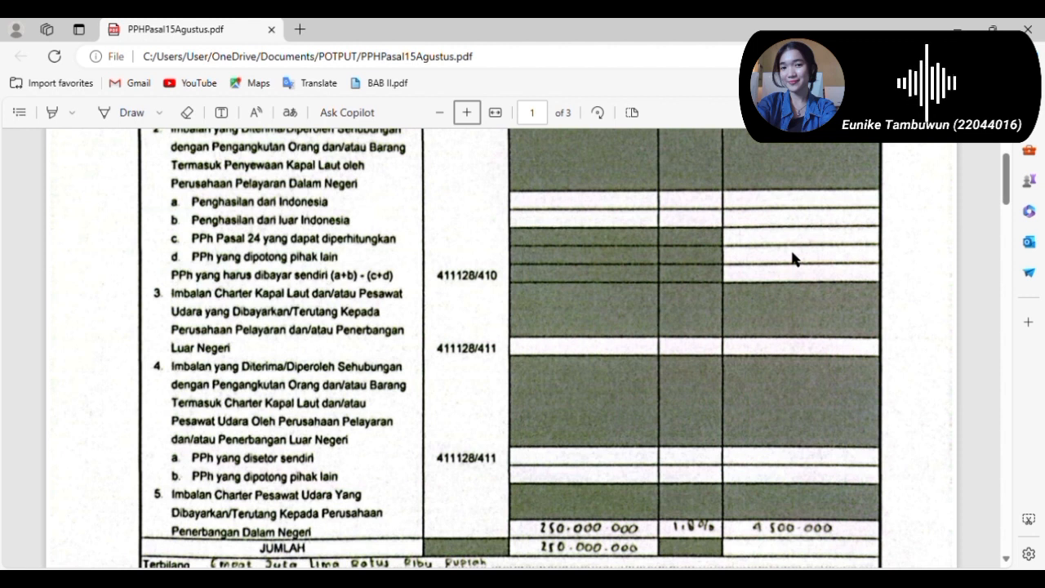
pyautogui.scroll(-2, 791, 253)
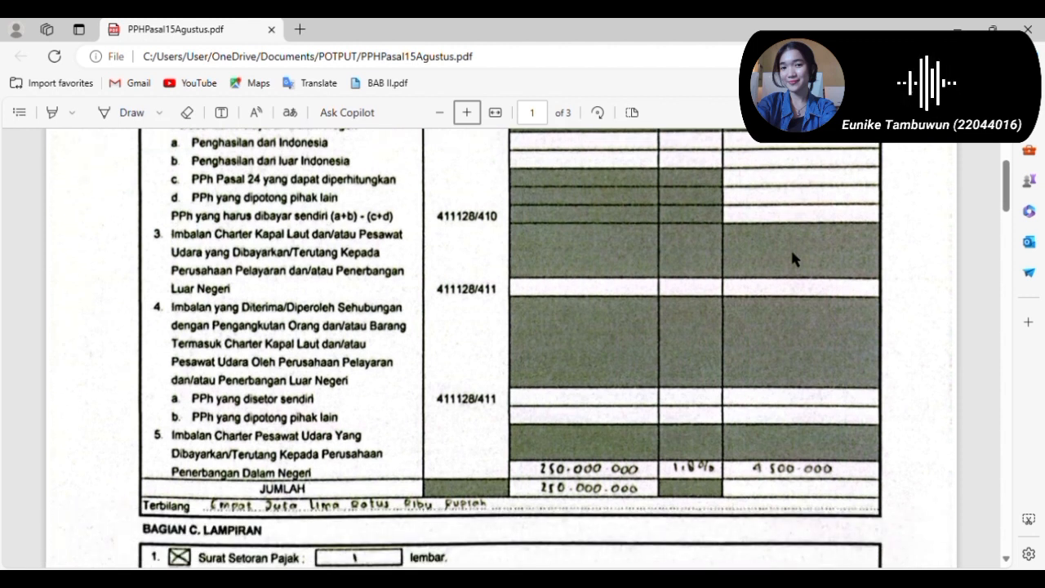
pyautogui.scroll(-1, 791, 253)
pyautogui.scroll(-1, 792, 258)
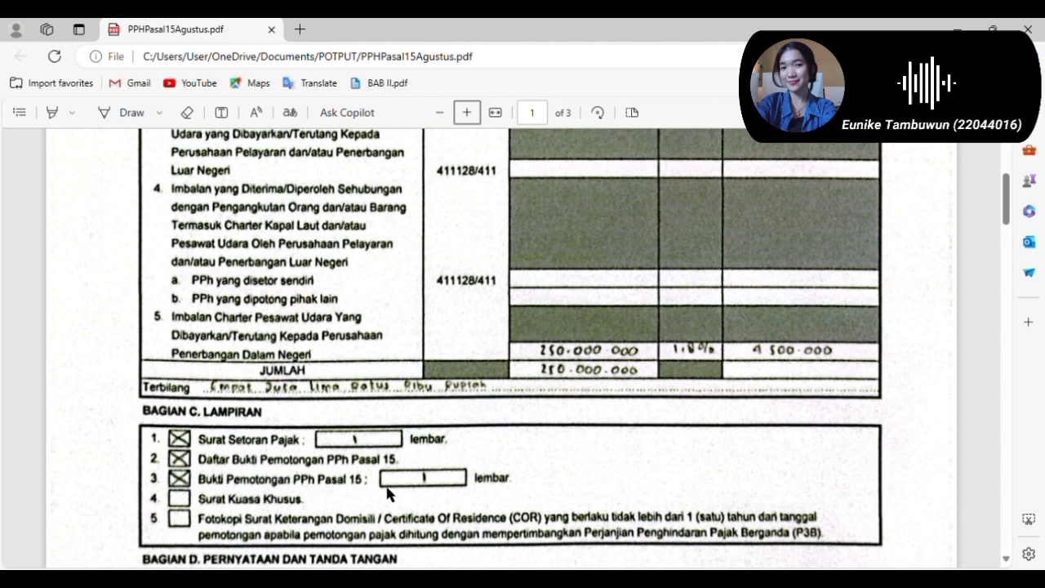
pyautogui.scroll(-5, 387, 493)
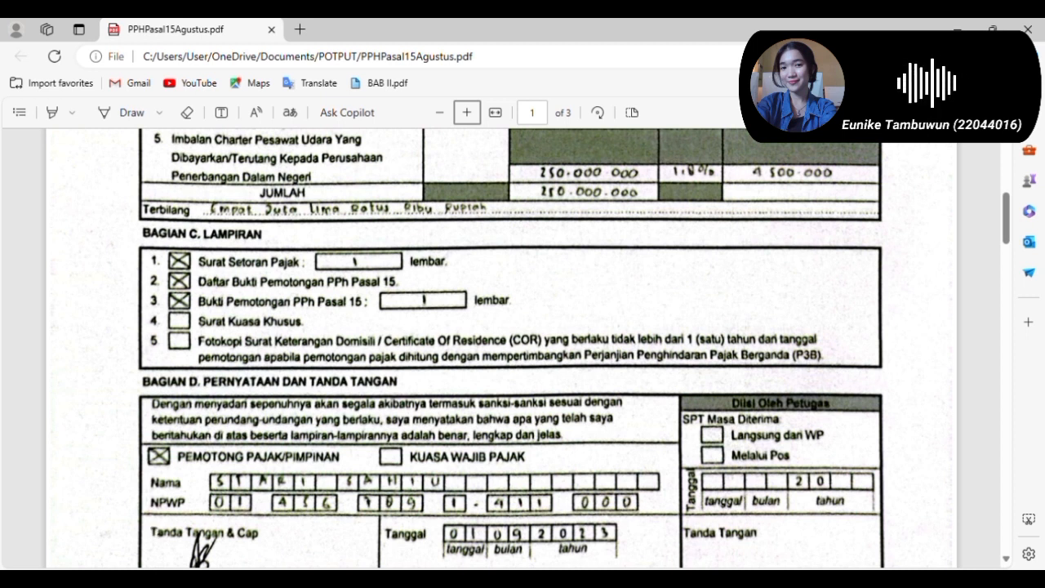
pyautogui.scroll(-1, 512, 348)
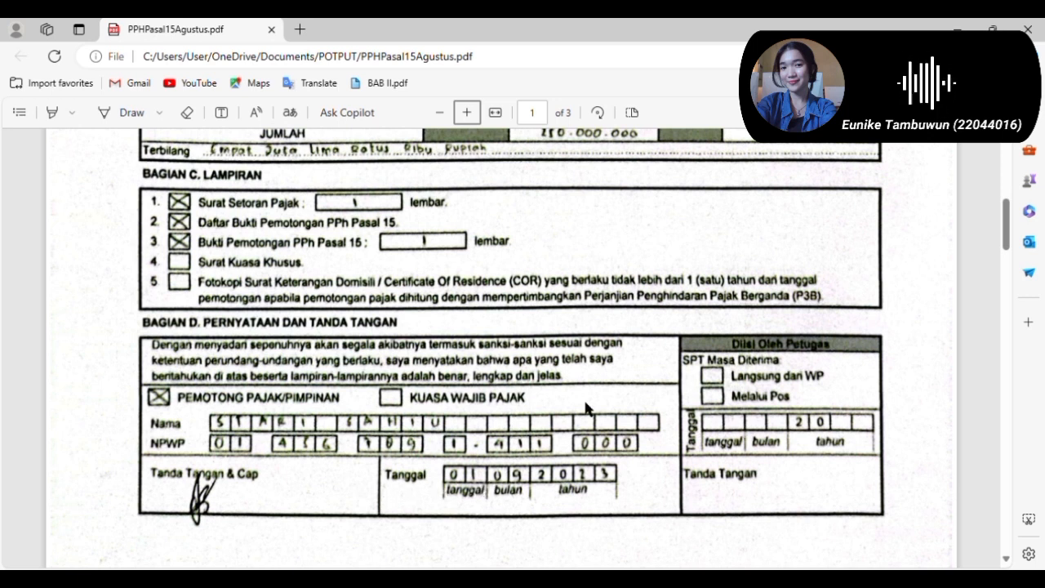
pyautogui.scroll(10, 585, 408)
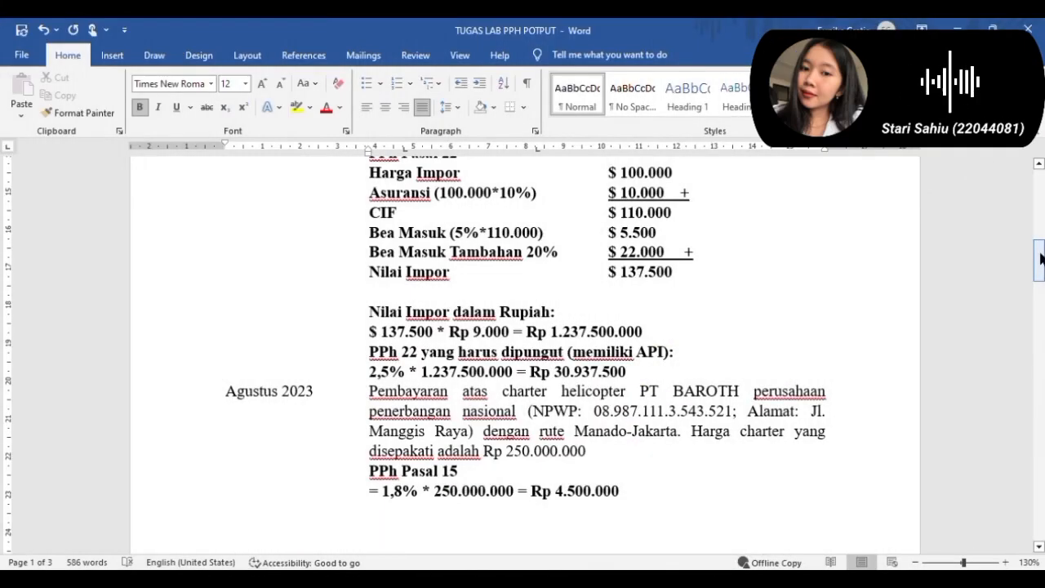
# Add a bold line "PPh Pasal 26" beneath the September 2023 dividend payment to PT NAVASH
pyautogui.moveTo(1042, 258); pyautogui.dragTo(1038, 303)
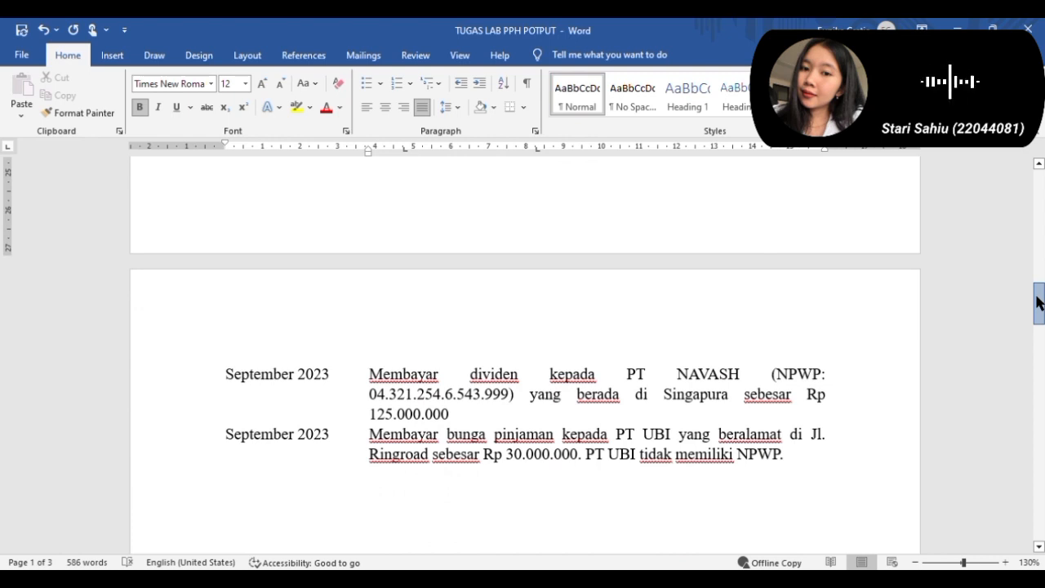
pyautogui.moveTo(1039, 303); pyautogui.dragTo(1039, 302)
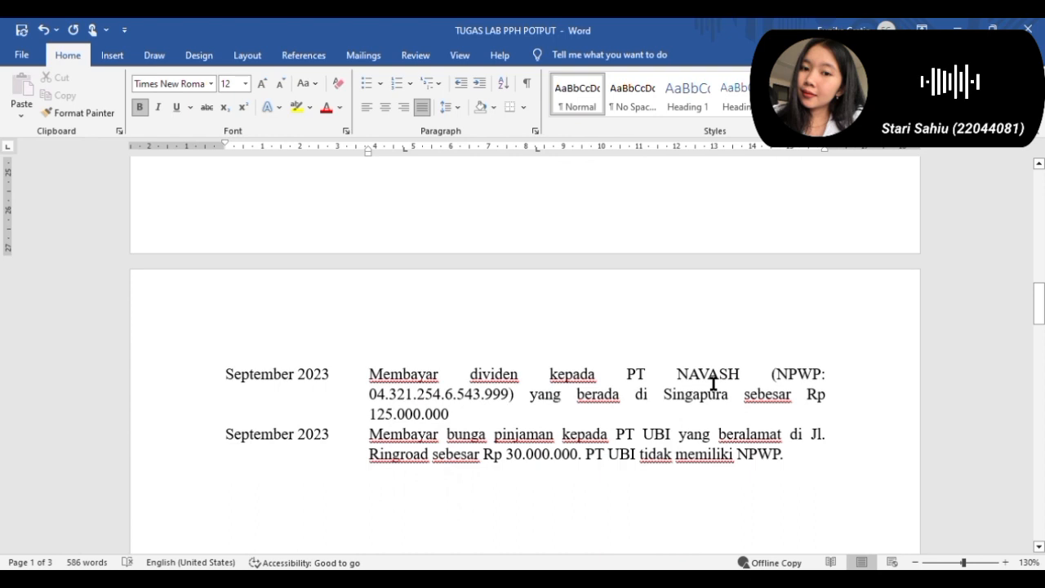
pyautogui.click(524, 423)
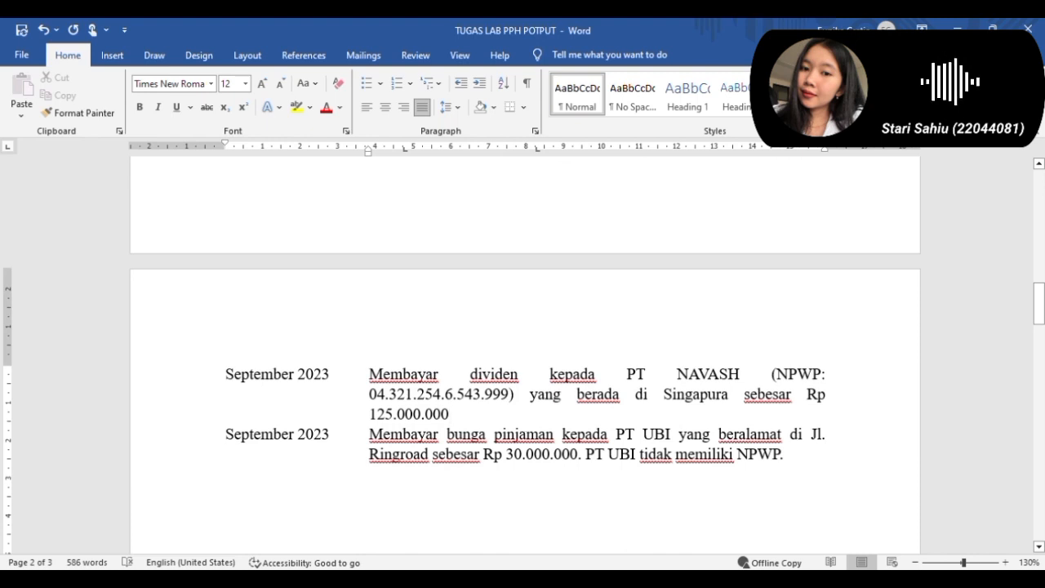
pyautogui.press('Return')
pyautogui.press('Tab')
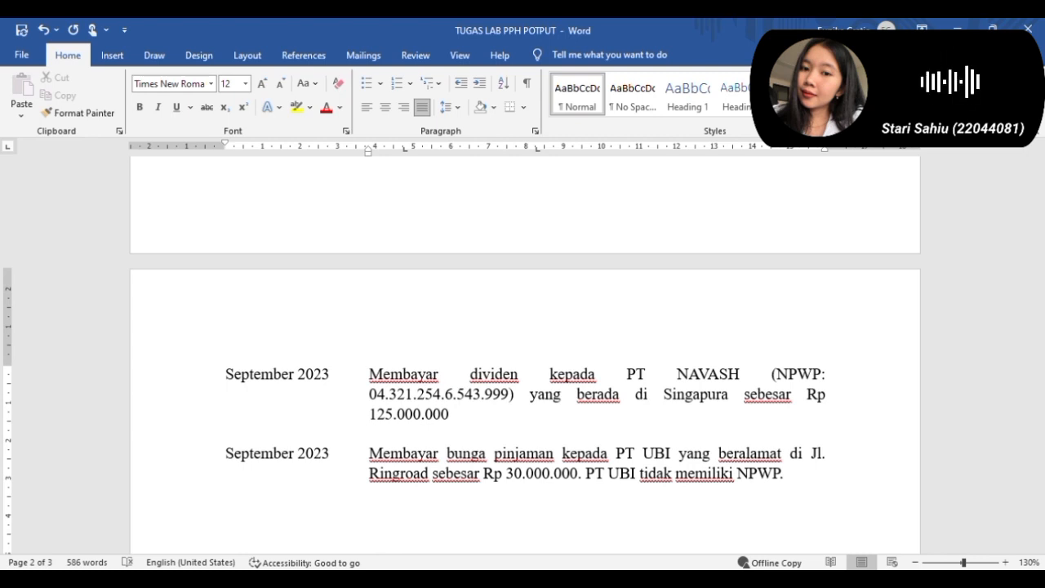
pyautogui.write('P')
pyautogui.press('BackSpace')
pyautogui.hotkey('ctrl', 'b')
pyautogui.write('PPh Pasa')
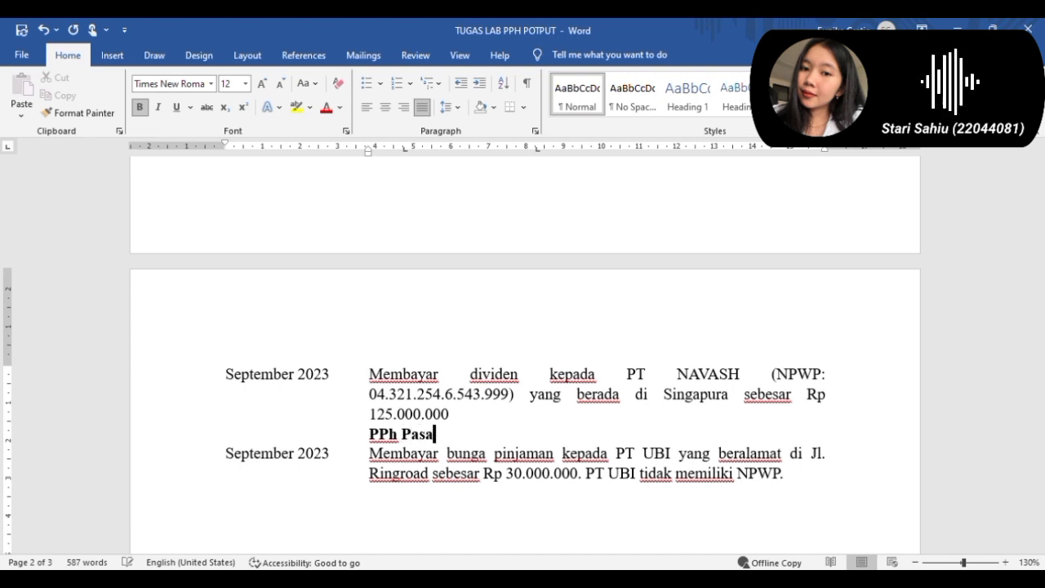
pyautogui.write('l 26')
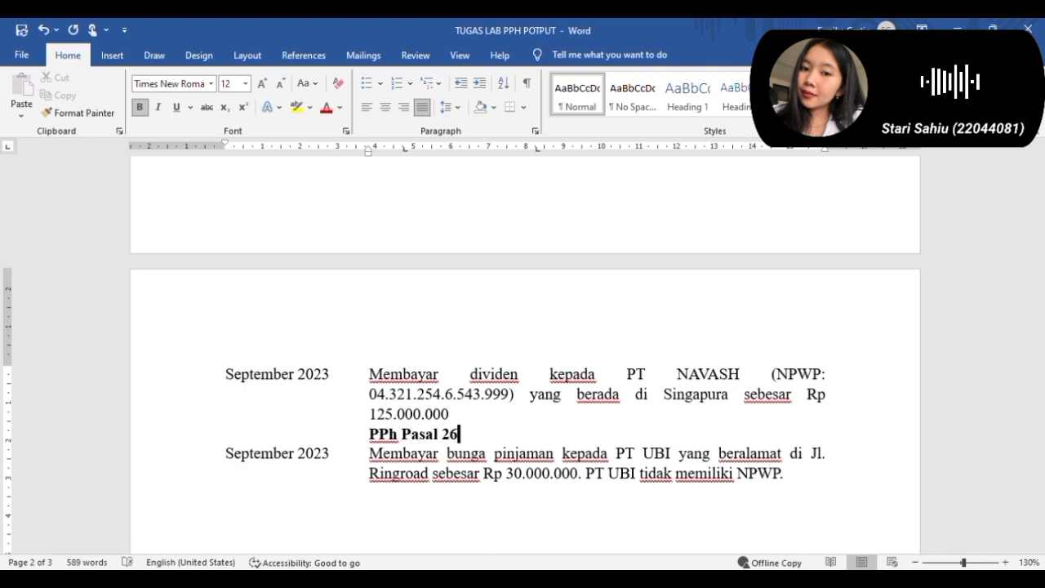
# Add the bold calculation line "= 20% * 125.000.000 = Rp 4.500.000" beneath "PPh Pasal 26" for the PT NAVASH dividend
pyautogui.press('Return')
pyautogui.write('= 20% *')
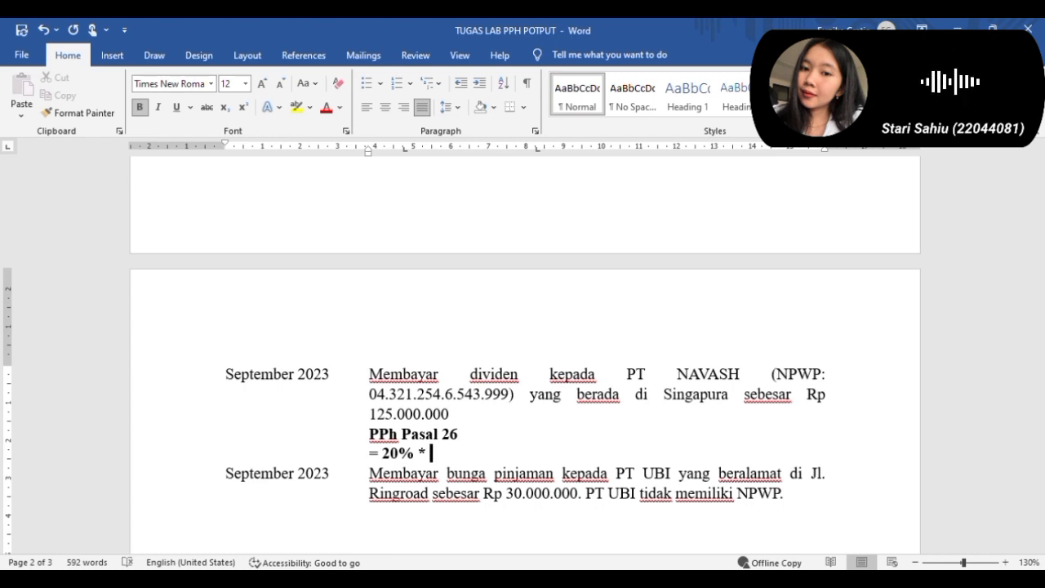
pyautogui.write('1')
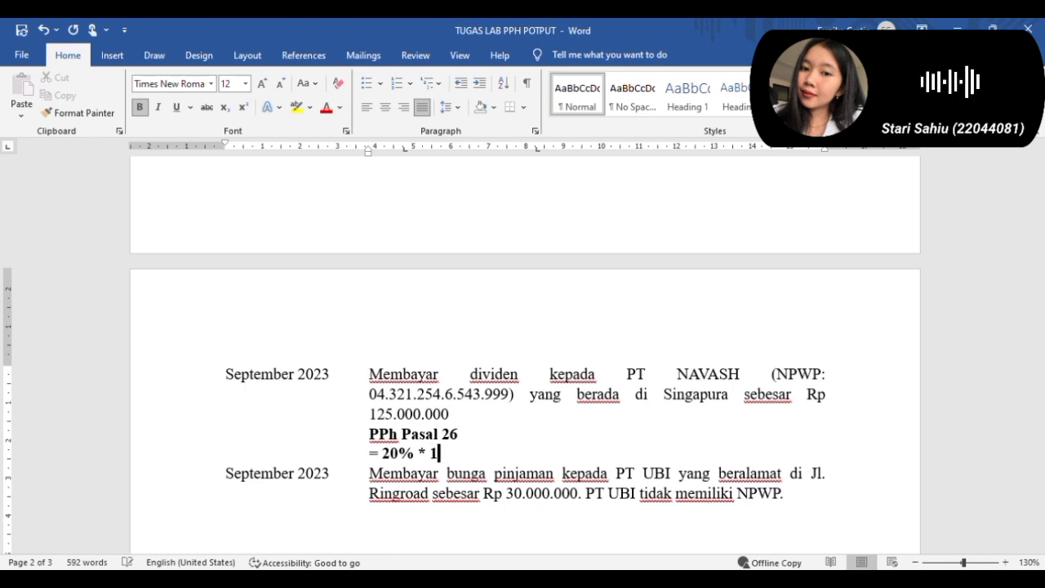
pyautogui.write('25.00')
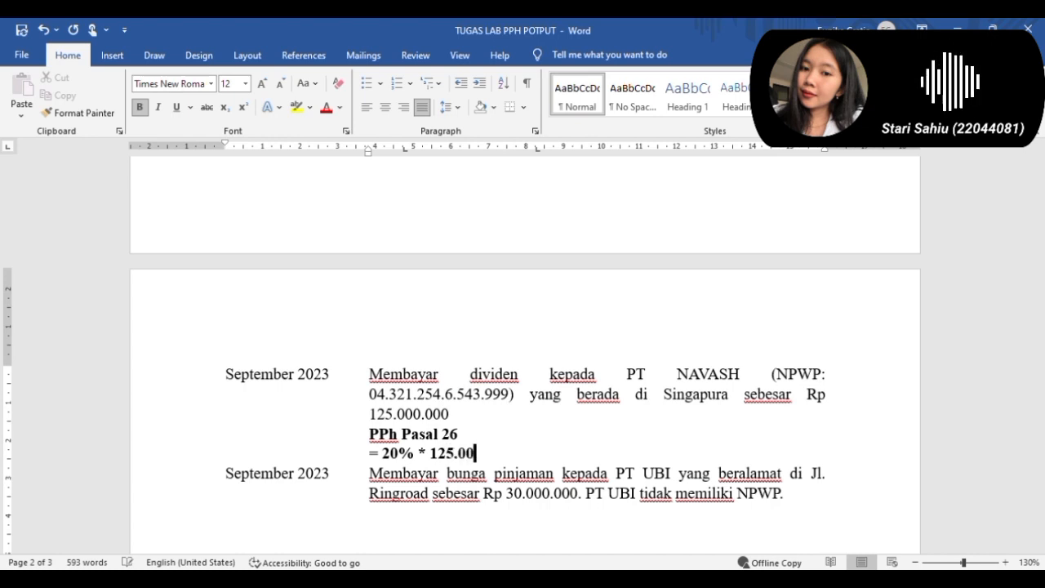
pyautogui.write('0.000 = Rp')
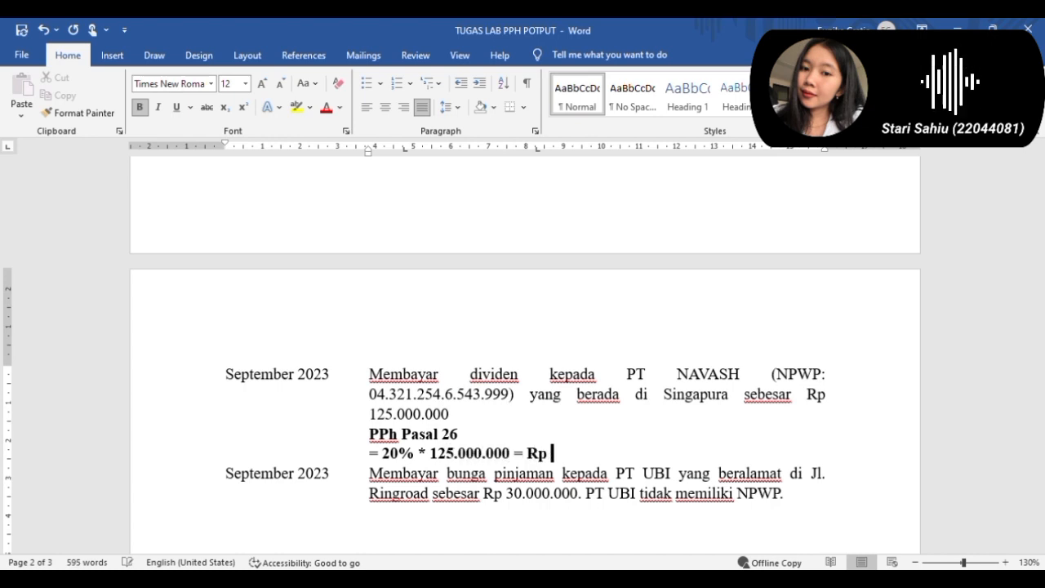
pyautogui.write(' 4.500')
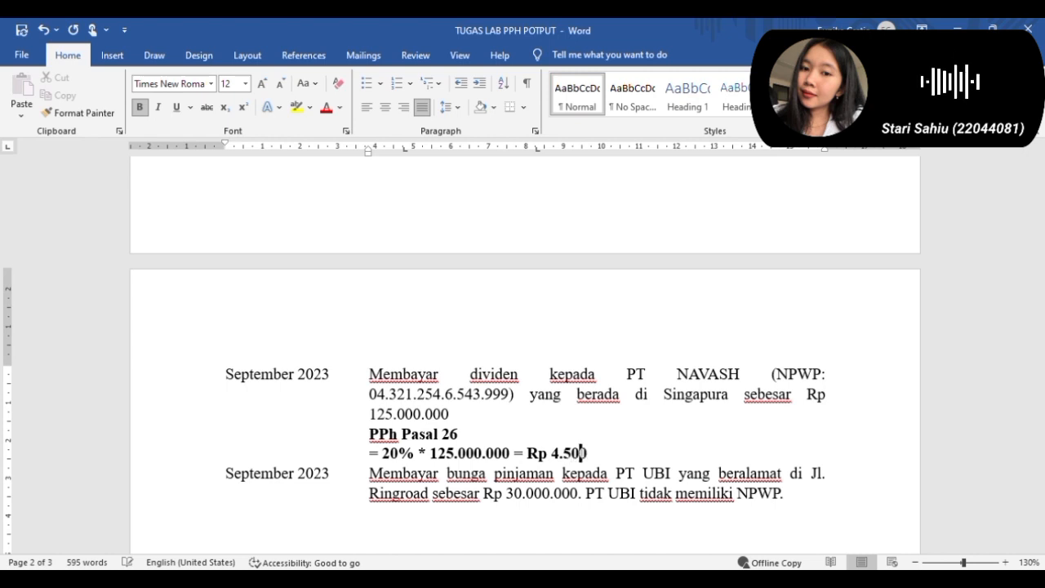
pyautogui.write('.000')
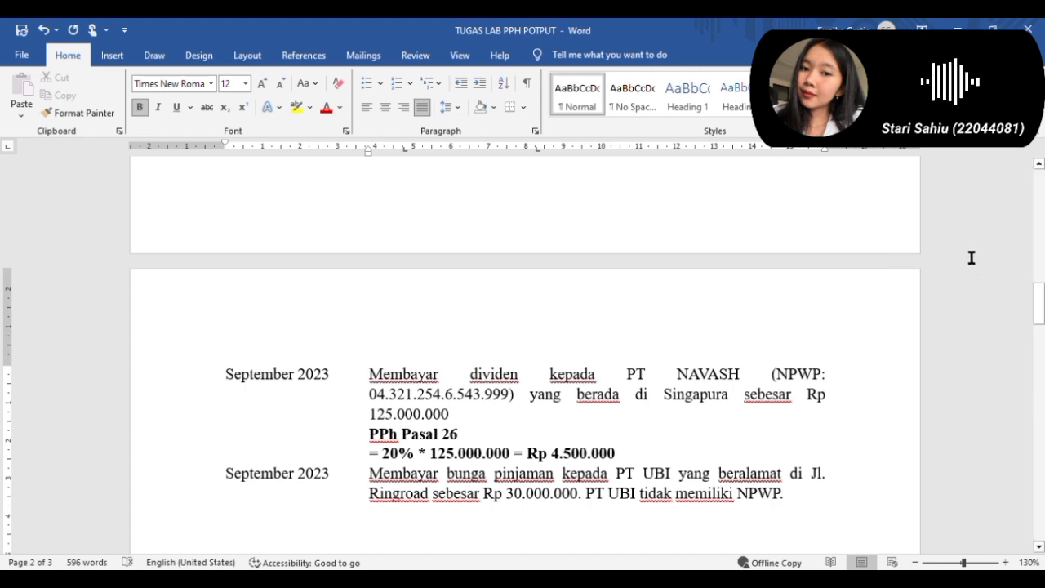
# Add an indented bold line "PPh Pasal 23" beneath the September 2023 loan interest payment to PT UBI
pyautogui.moveTo(1039, 296); pyautogui.dragTo(1039, 304)
pyautogui.click(814, 432)
pyautogui.press('Return')
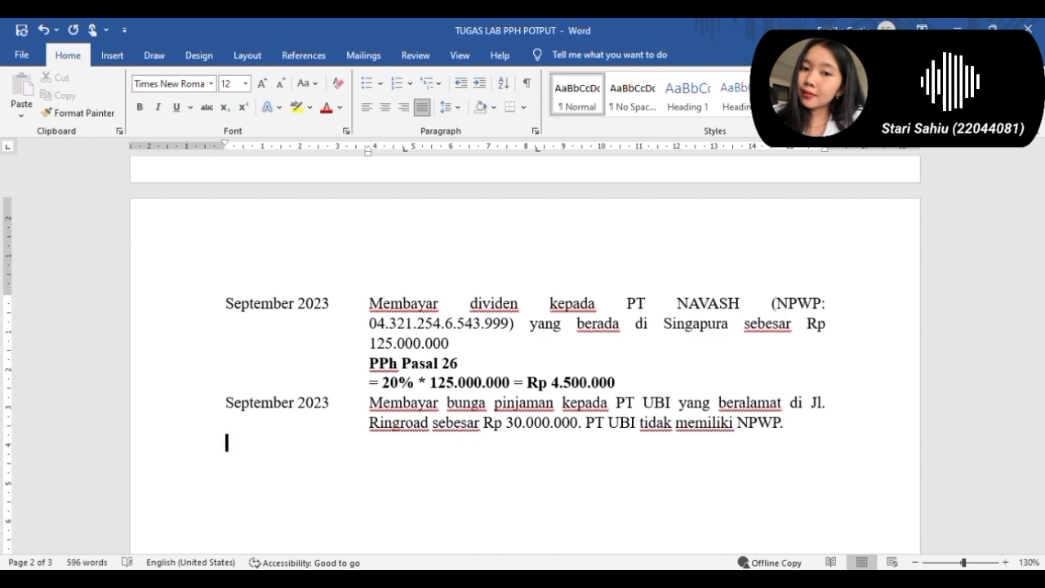
pyautogui.press('Tab')
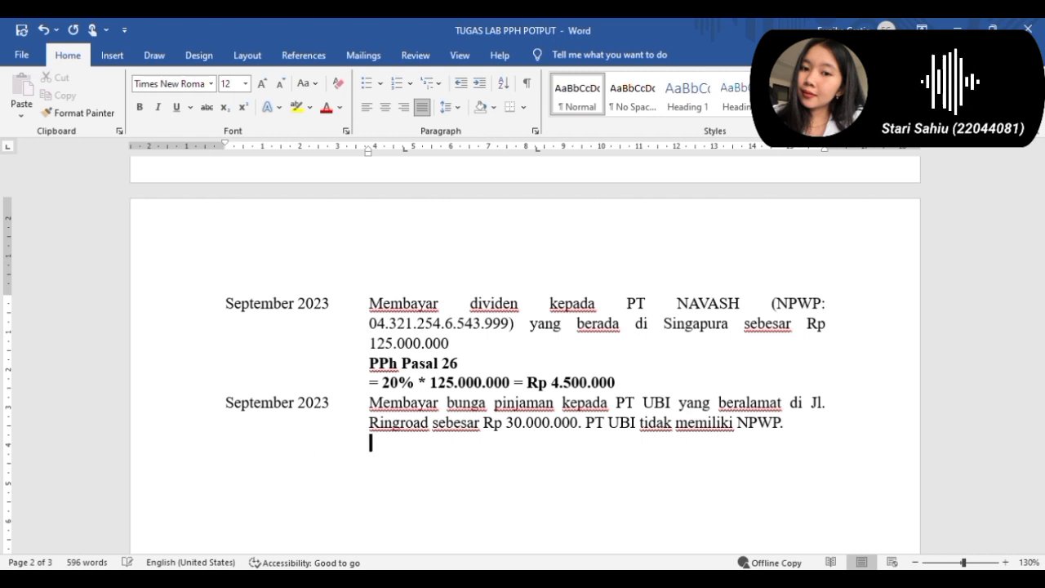
pyautogui.scroll(-2, 1034, 322)
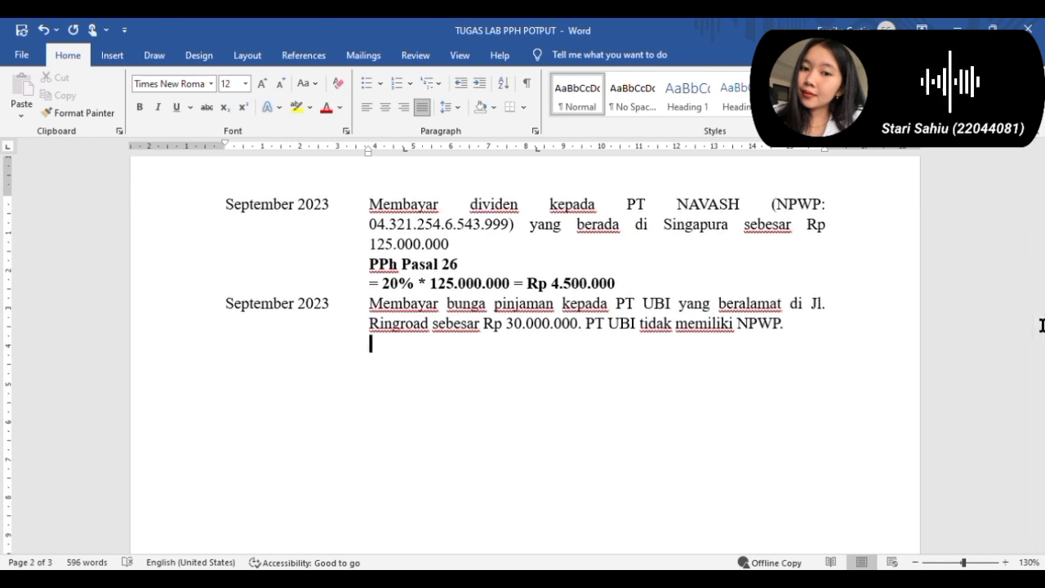
pyautogui.write('P')
pyautogui.press('BackSpace')
pyautogui.hotkey('ctrl', 'b')
pyautogui.write('PP')
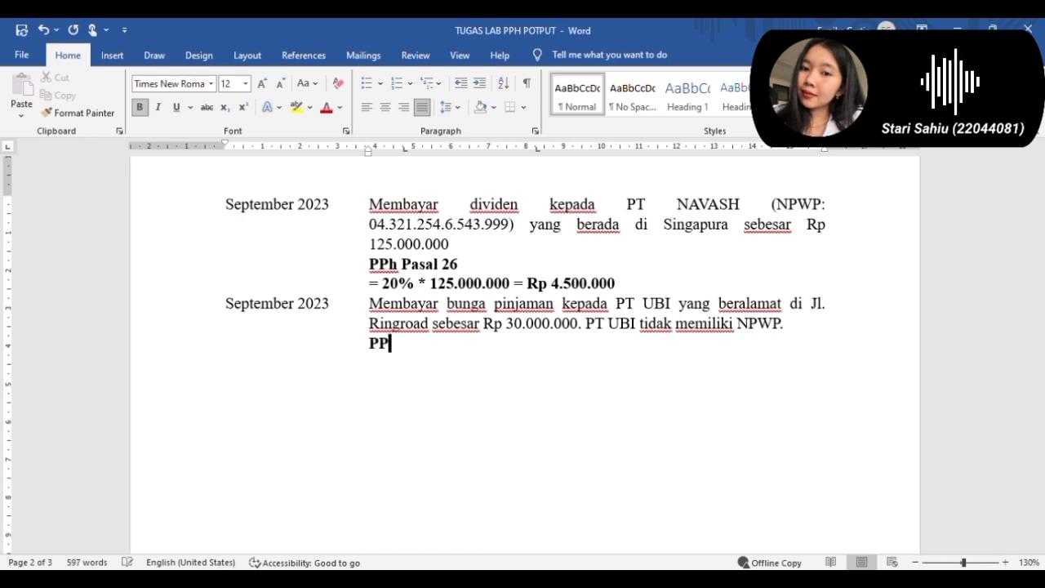
pyautogui.write('h Pasal 23')
# Add the bold calculation line "= 15% * 30.000.000 * 200% = Rp 9.000.000" beneath "PPh Pasal 23" for the PT UBI interest
pyautogui.press('Return')
pyautogui.press('Tab')
pyautogui.write('=')
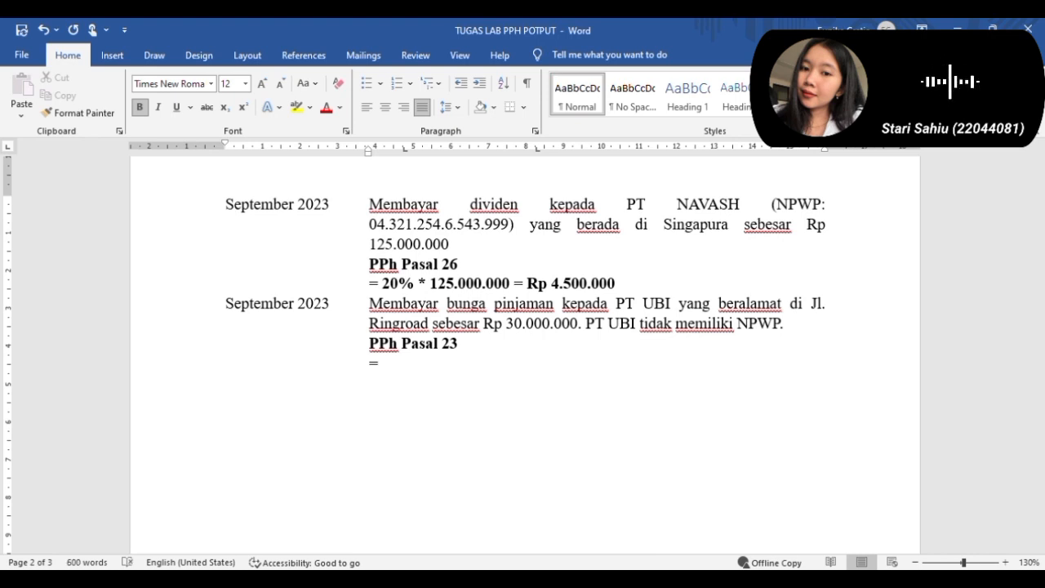
pyautogui.write(' 15% * ')
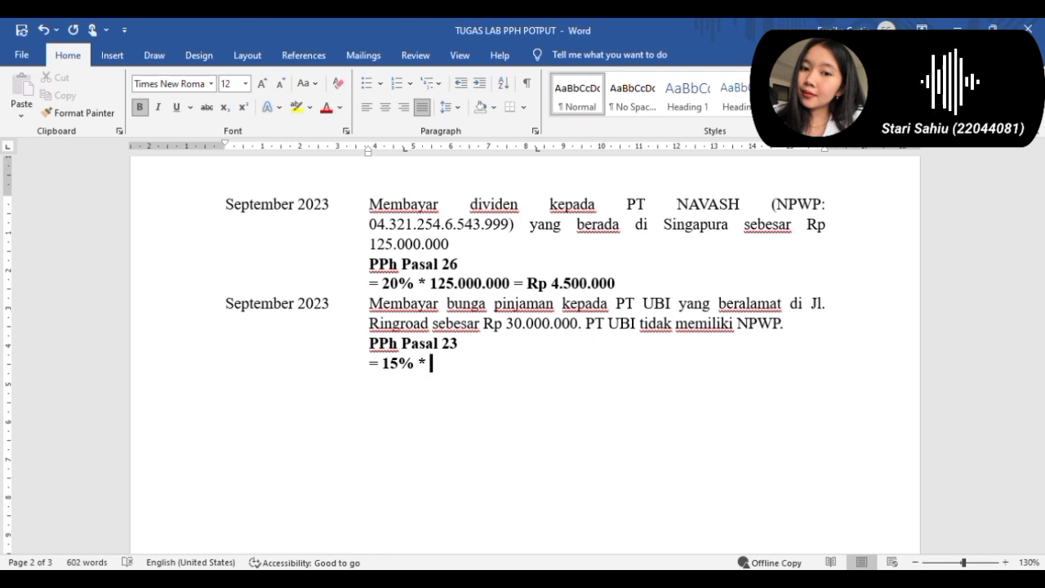
pyautogui.write('30')
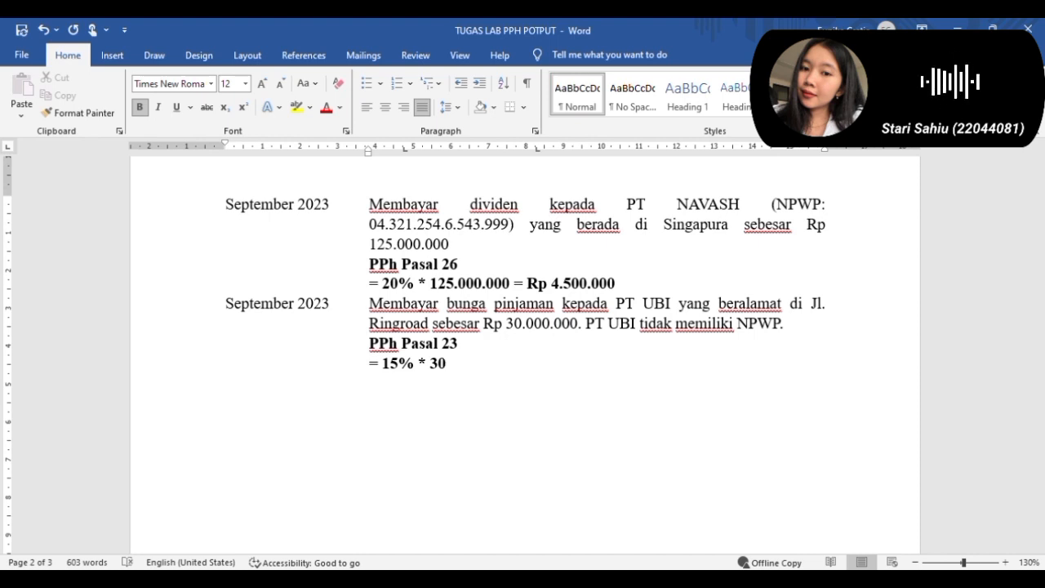
pyautogui.write('.000.000 * 200% = Rp 9.000.000')
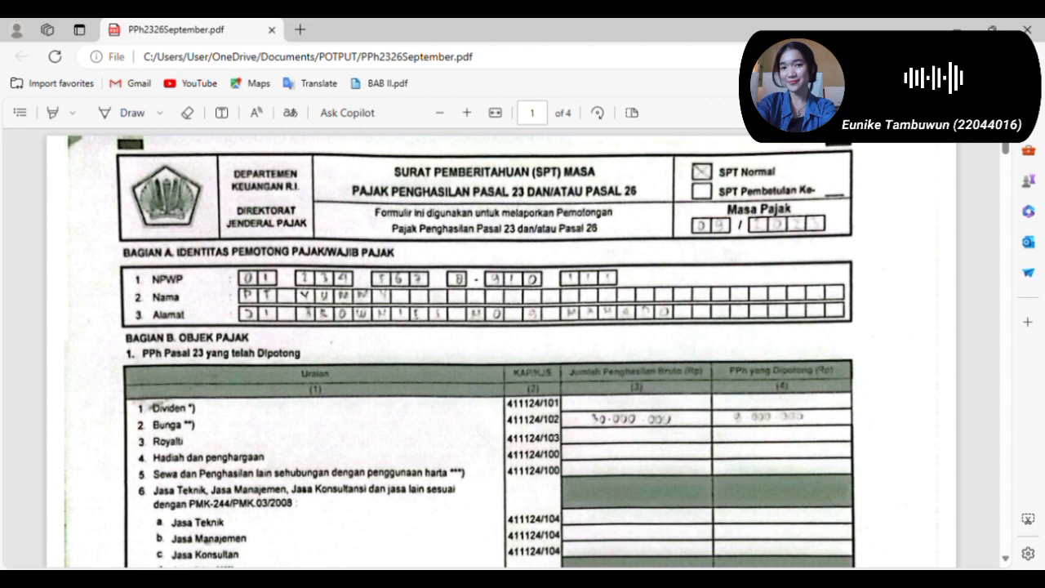
# In the browser's PPh2326September.pdf, review the page 4 Bukti Pemotongan PPh Pasal 23 for PT UBI, covering recipient, interest row, totals, withholder and signature
pyautogui.scroll(-10, 522, 348)
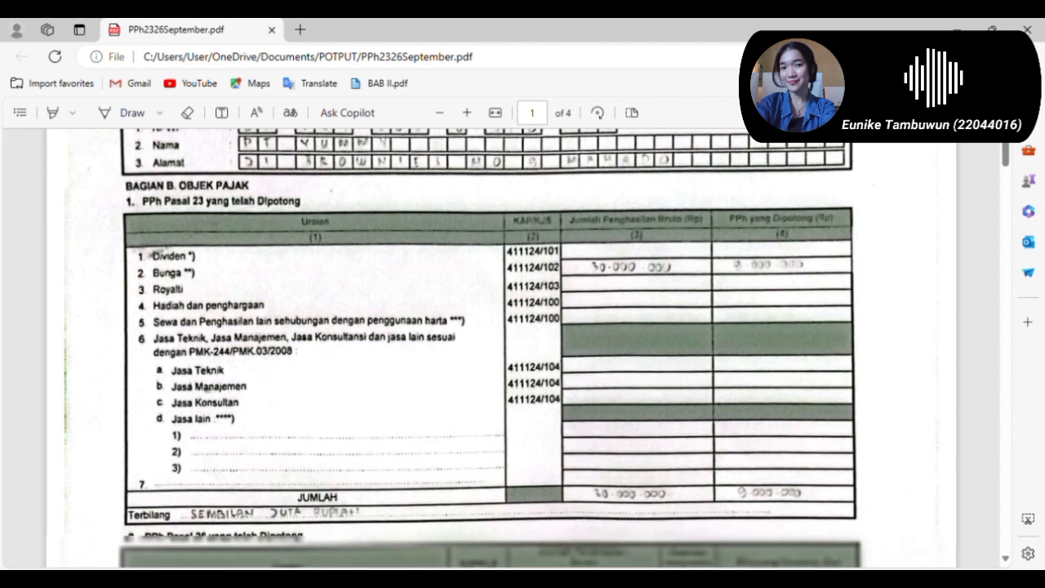
pyautogui.scroll(-12, 523, 347)
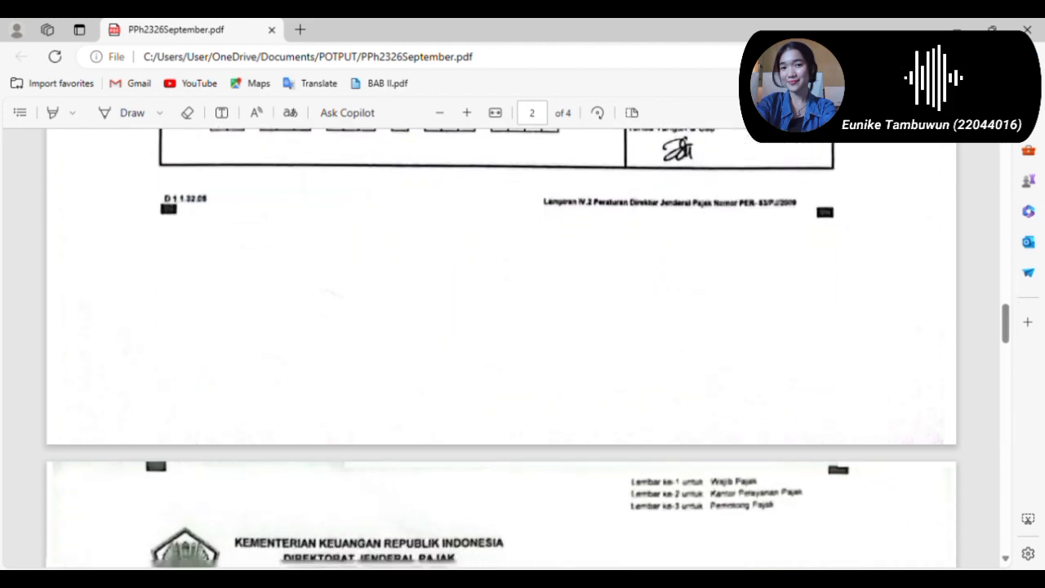
pyautogui.scroll(-12, 501, 348)
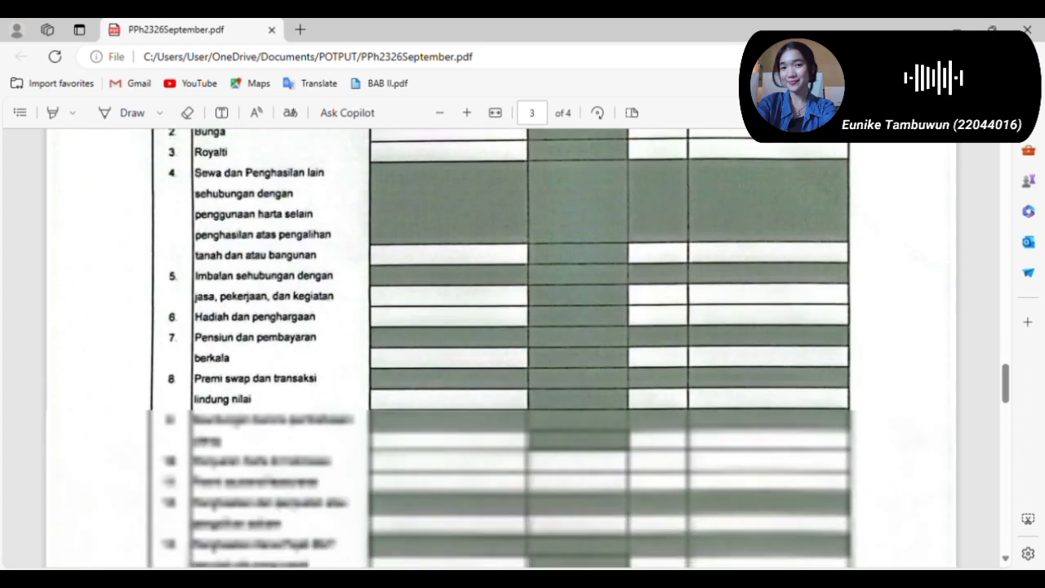
pyautogui.scroll(-8, 501, 348)
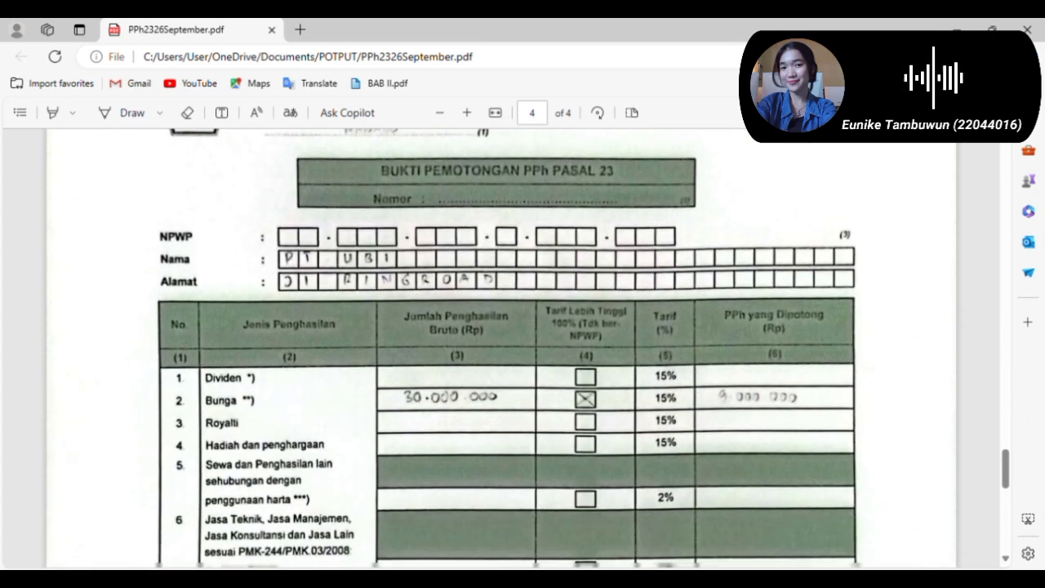
pyautogui.scroll(1, 502, 348)
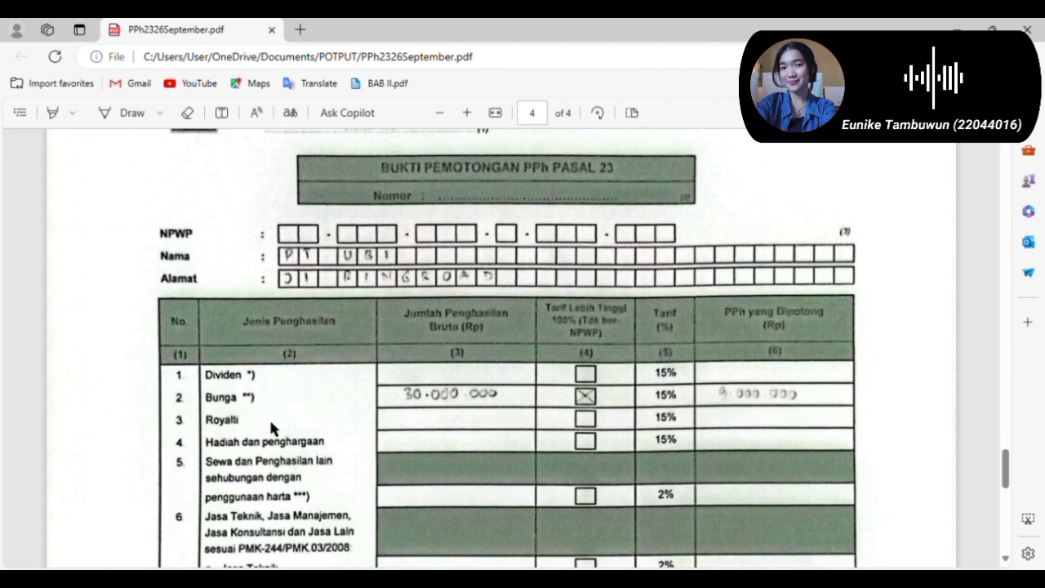
pyautogui.scroll(-5, 272, 428)
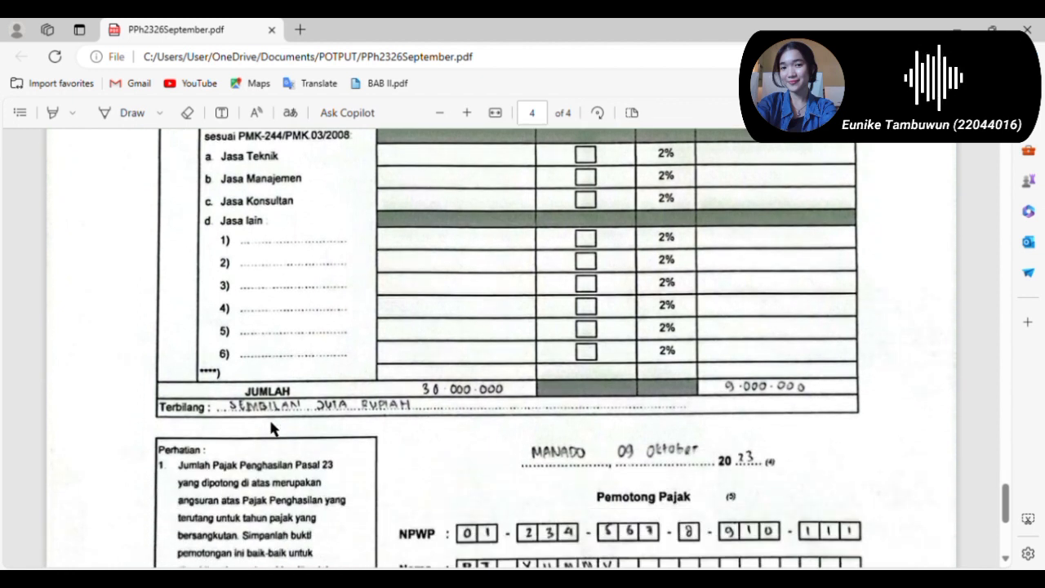
pyautogui.scroll(-2, 272, 427)
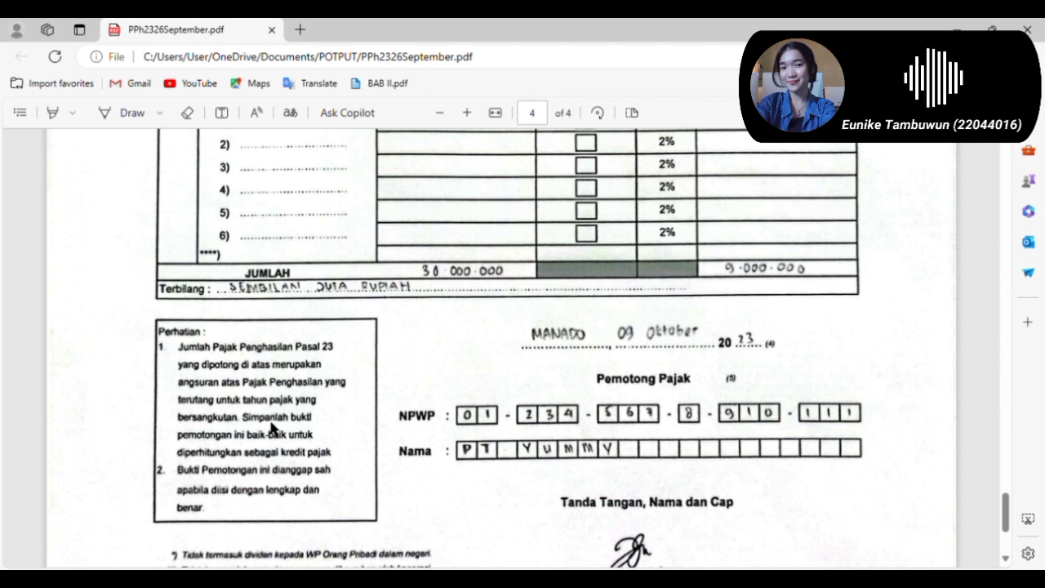
pyautogui.scroll(-2, 271, 427)
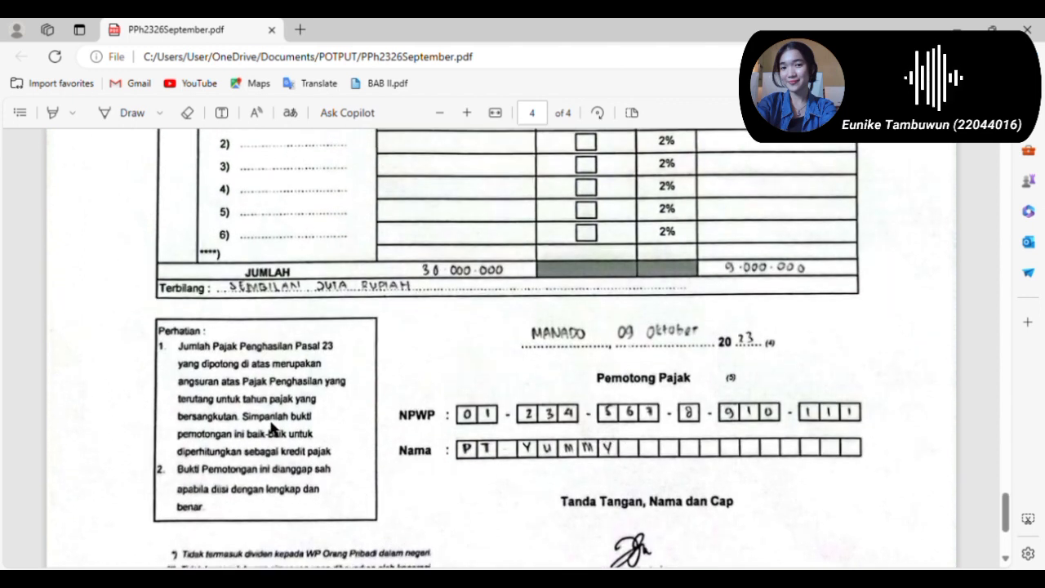
# Review the page 3 Bukti Pemotongan PPh Pasal 26 for PT NAVASH, covering the recipient details, dividend row, totals, withholder and signature
pyautogui.scroll(8, 272, 426)
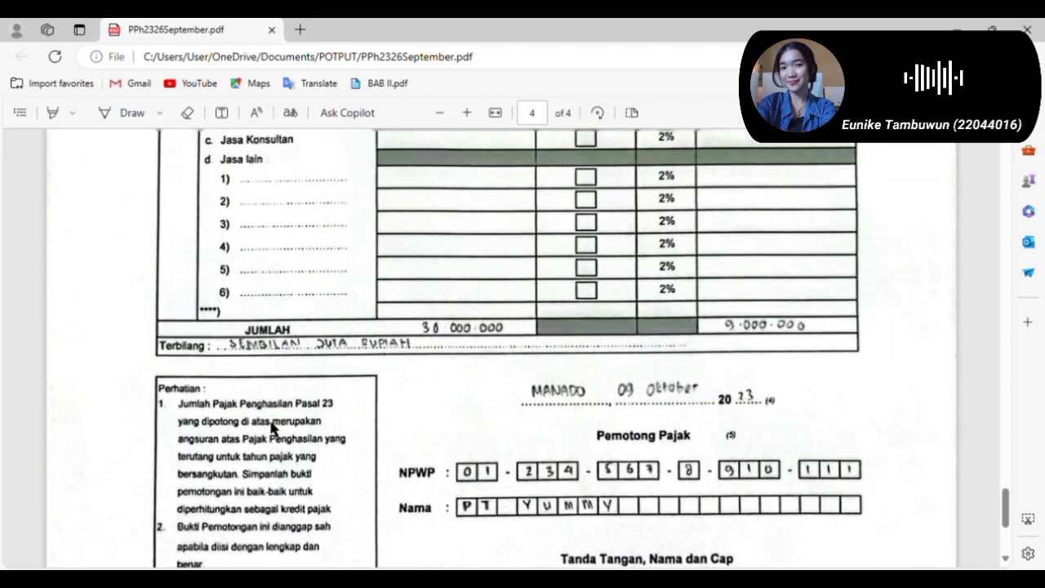
pyautogui.scroll(15, 272, 426)
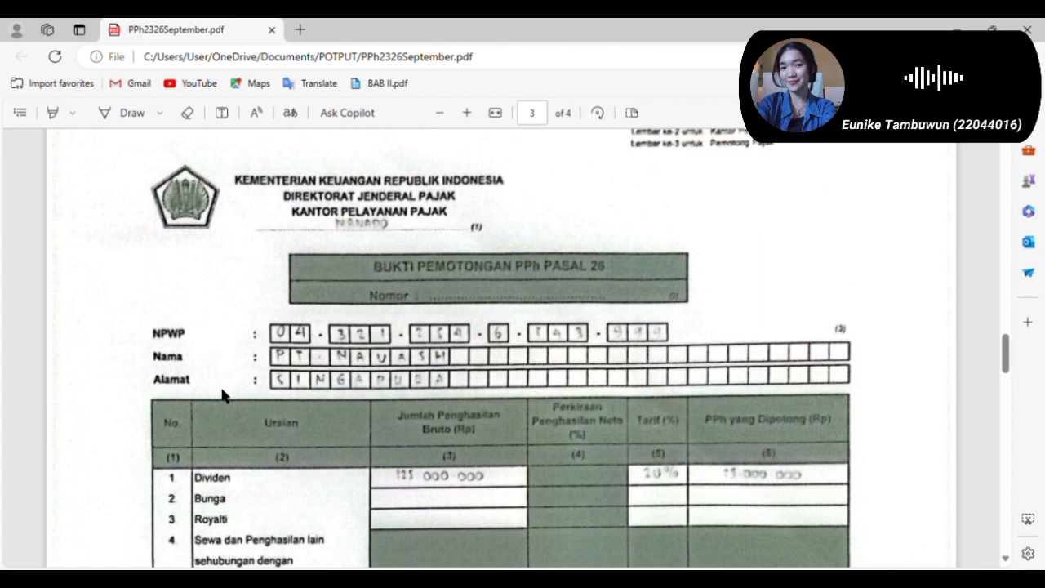
pyautogui.scroll(-3, 223, 394)
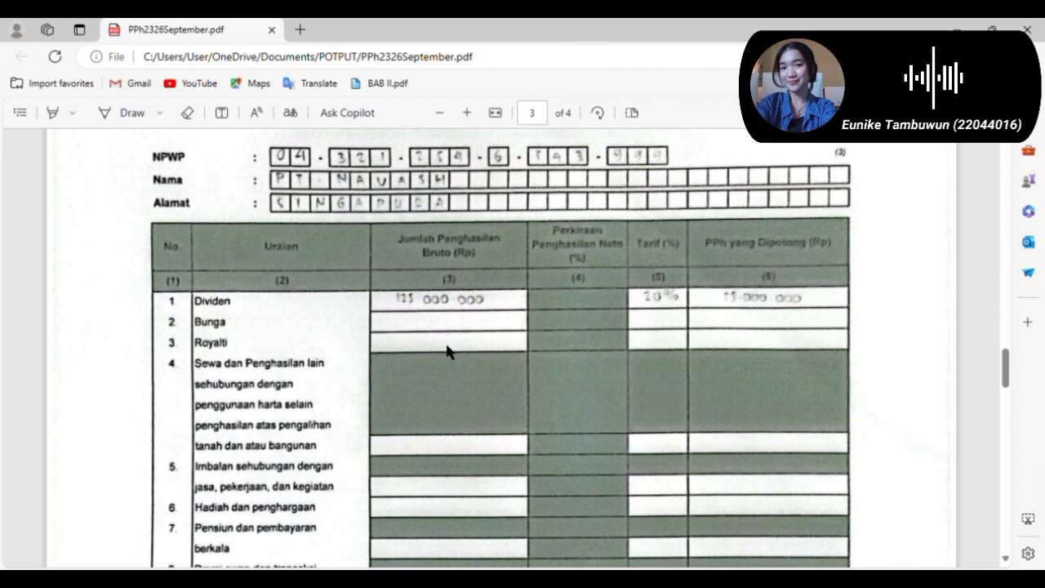
pyautogui.scroll(-10, 447, 351)
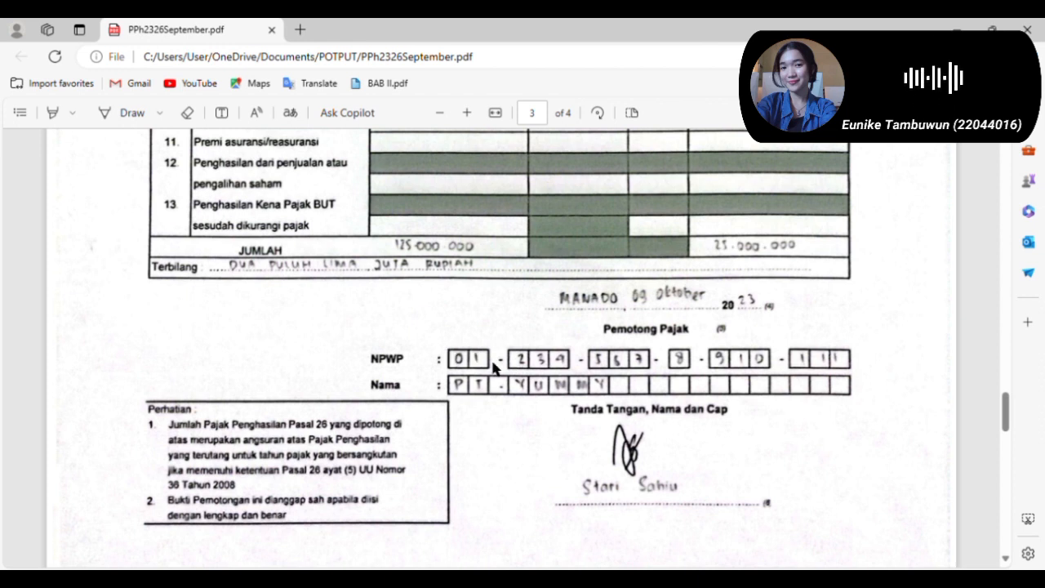
# Review the page 2 Daftar Bukti Pemotongan PPh Pasal 23/26, covering the PT UBI entry, the PT NAVASH entry, the totals and the signature block
pyautogui.scroll(10, 493, 368)
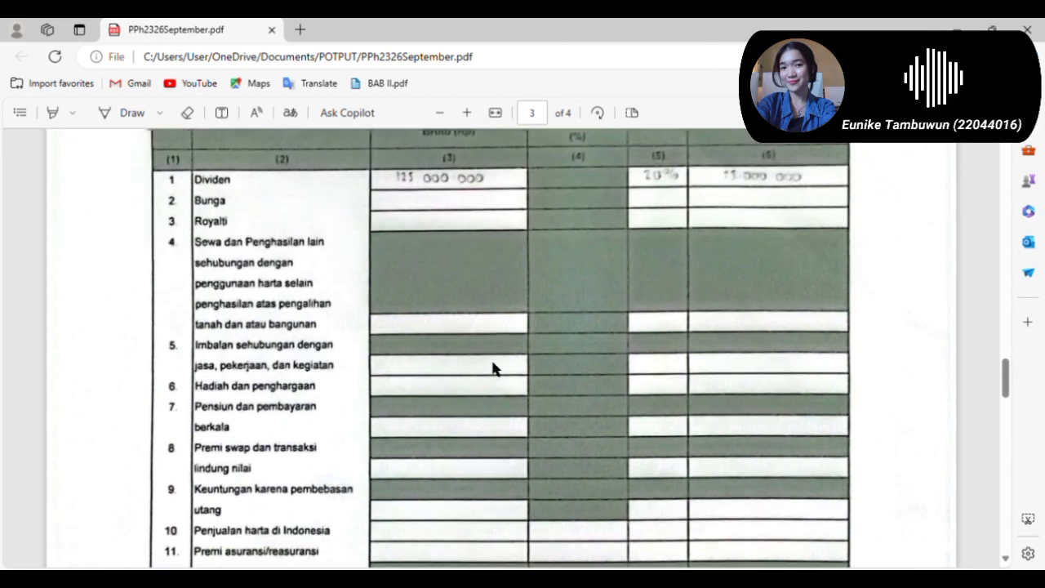
pyautogui.scroll(15, 493, 369)
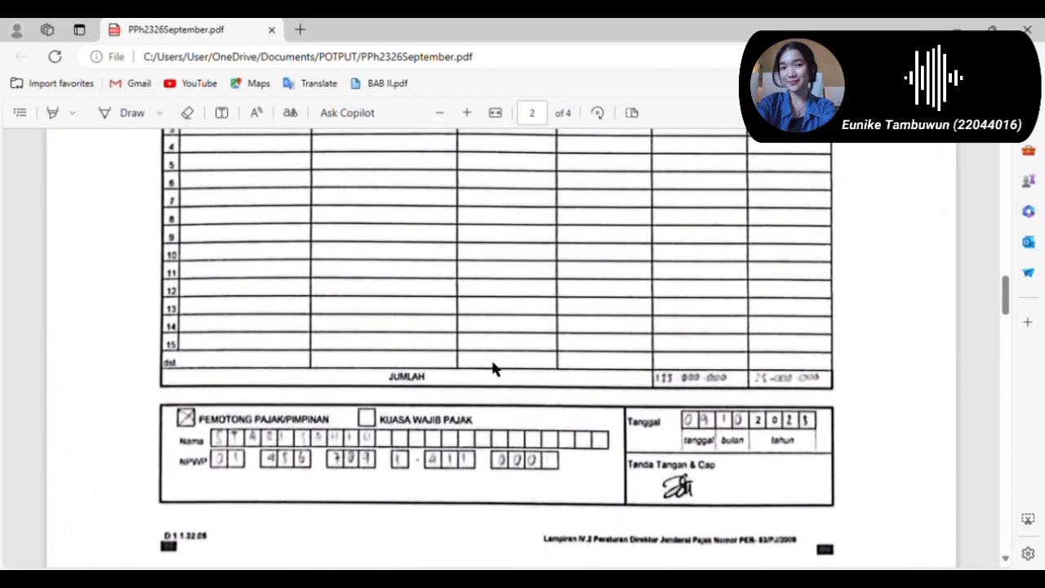
pyautogui.scroll(7, 493, 369)
pyautogui.scroll(-1, 493, 369)
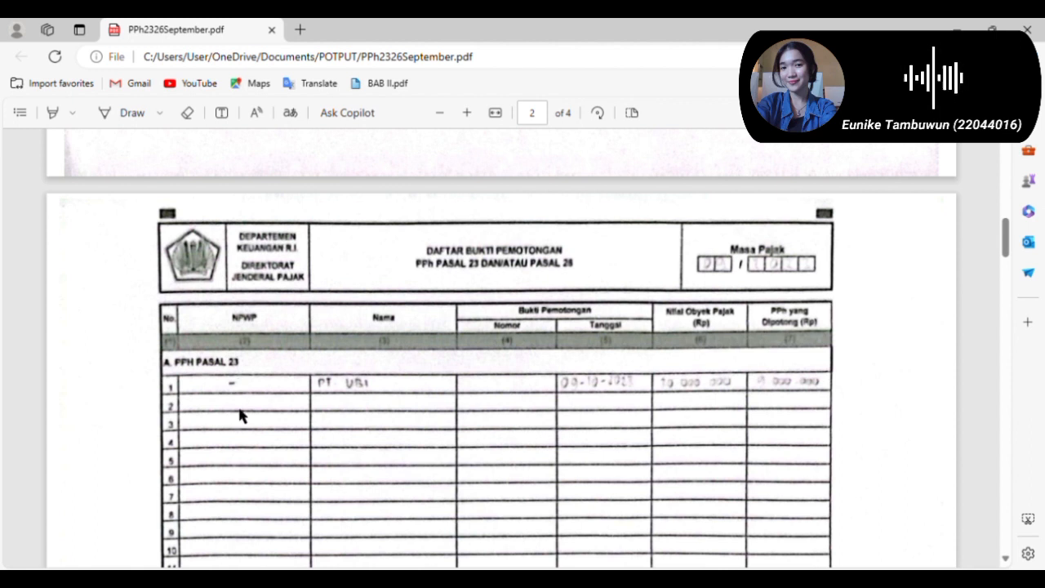
pyautogui.scroll(-5, 239, 415)
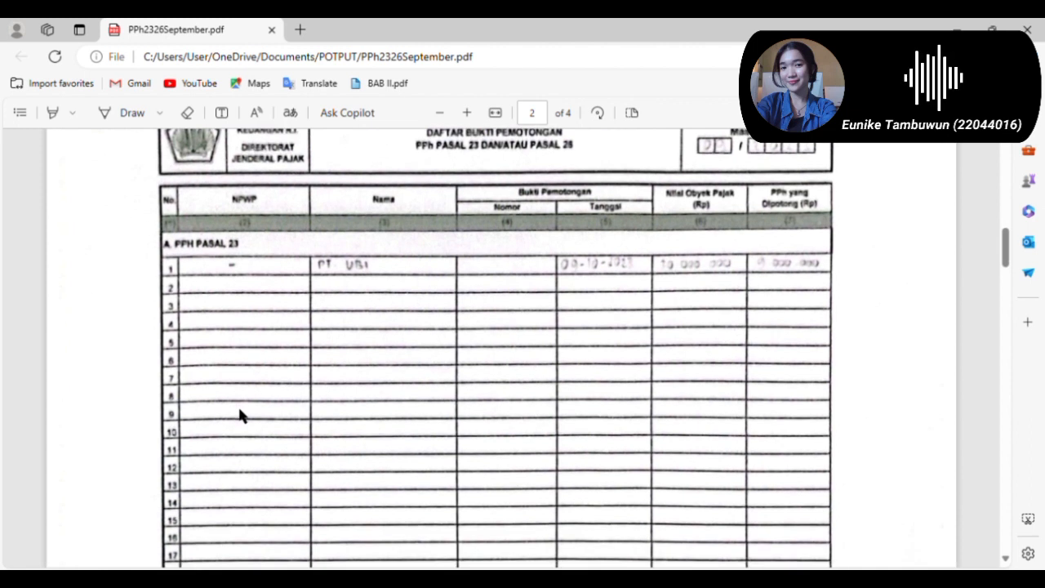
pyautogui.scroll(-6, 239, 415)
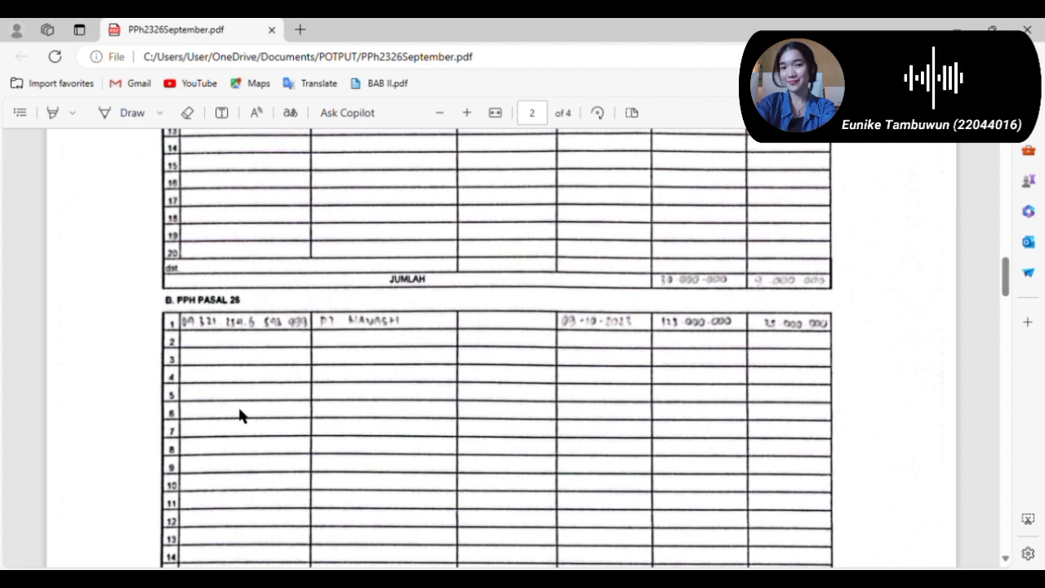
pyautogui.scroll(-5, 240, 416)
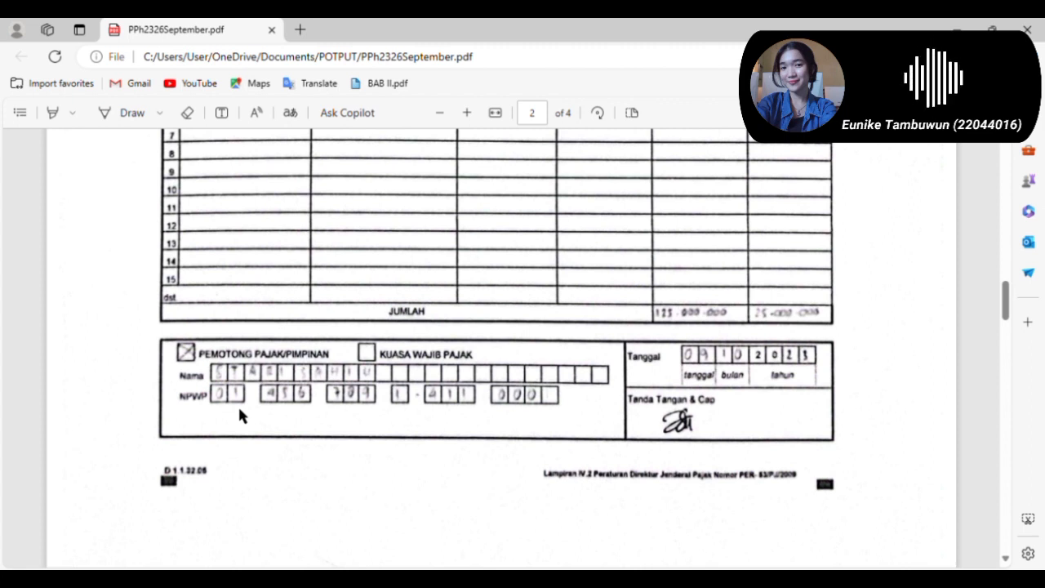
# Review the page 1 SPT Masa PPh Pasal 23/26, covering the withholder identity, both tax object tables, the attachments, and the declaration and signature
pyautogui.scroll(10, 239, 415)
pyautogui.scroll(10, 239, 415)
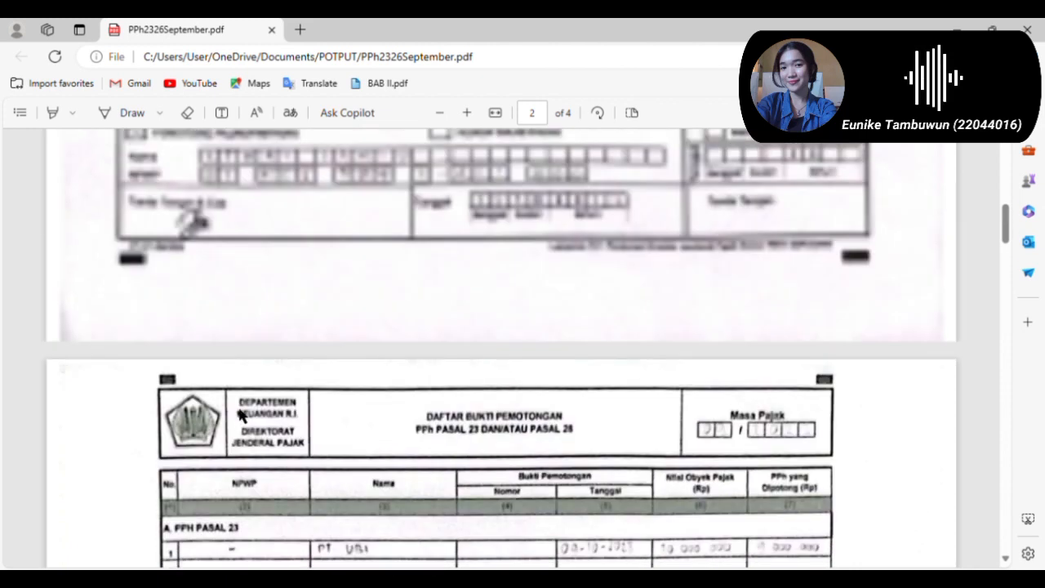
pyautogui.scroll(10, 239, 415)
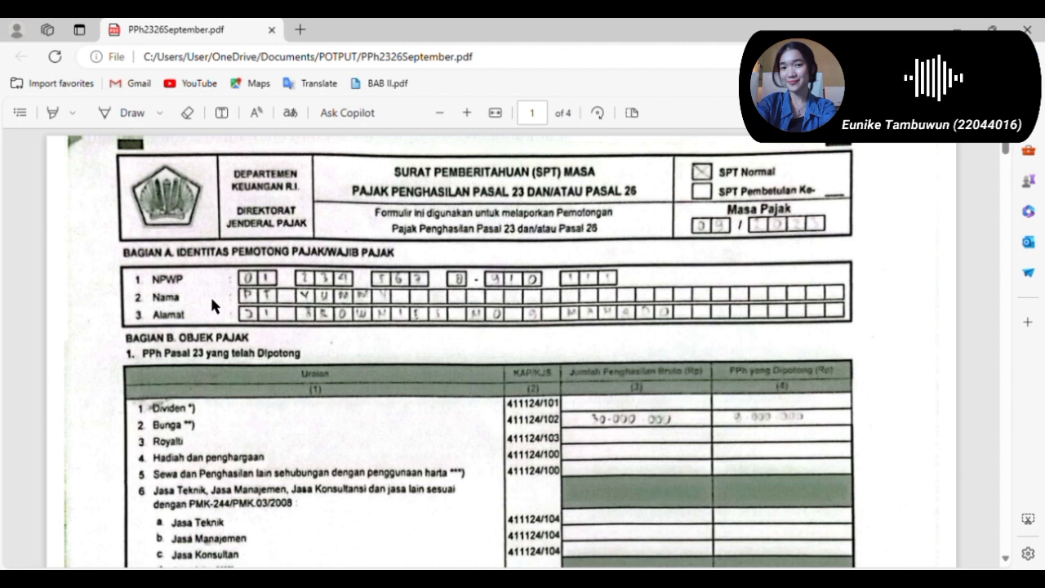
pyautogui.scroll(-3, 210, 304)
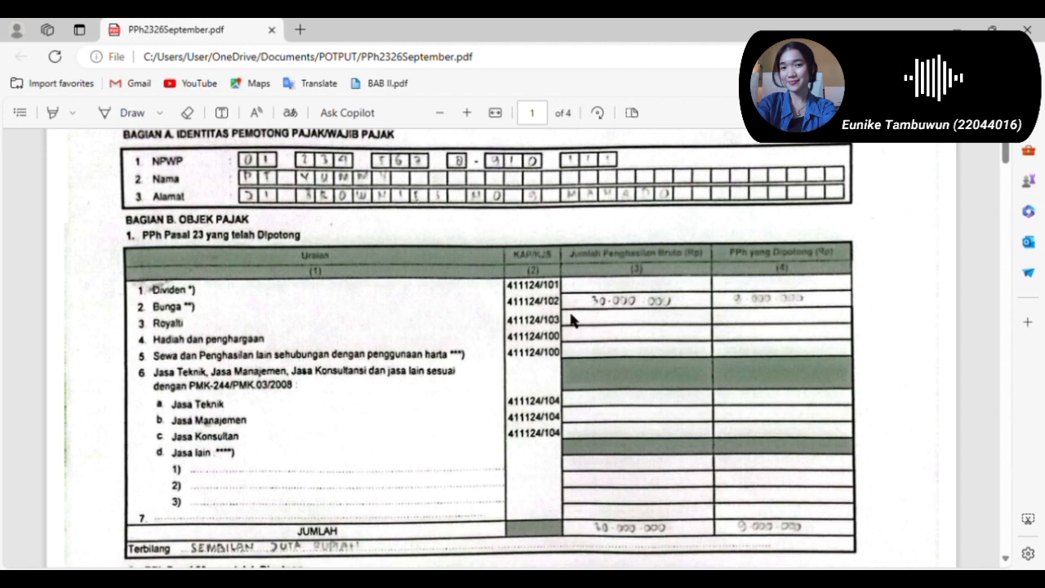
pyautogui.scroll(-1, 572, 320)
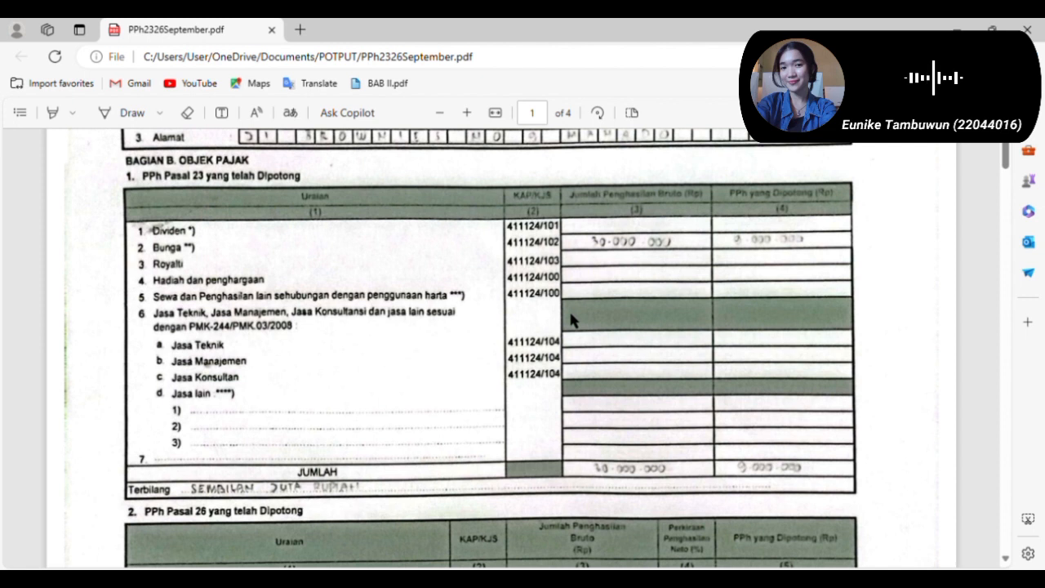
pyautogui.scroll(-2, 572, 320)
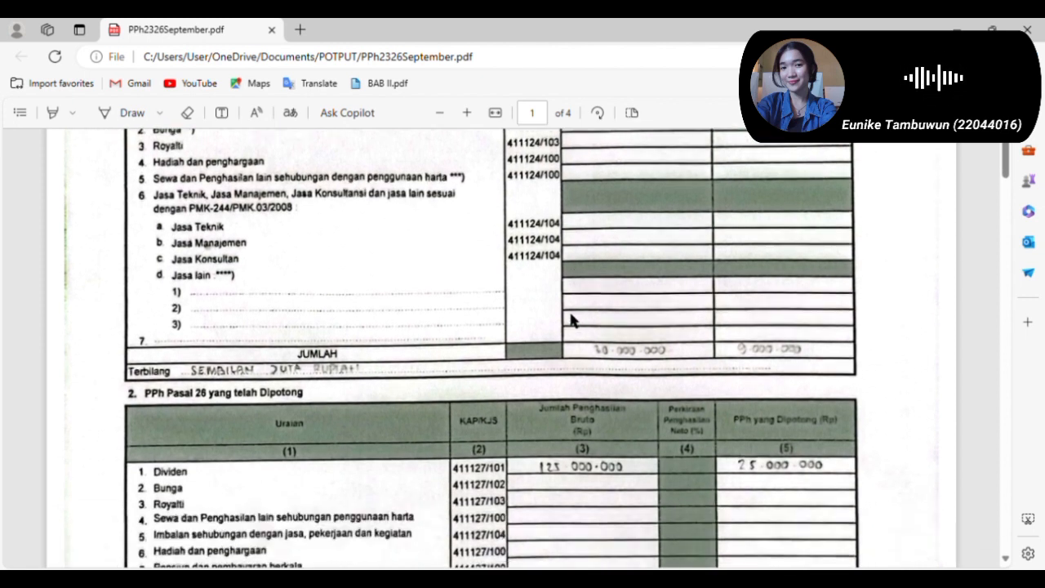
pyautogui.scroll(-3, 571, 320)
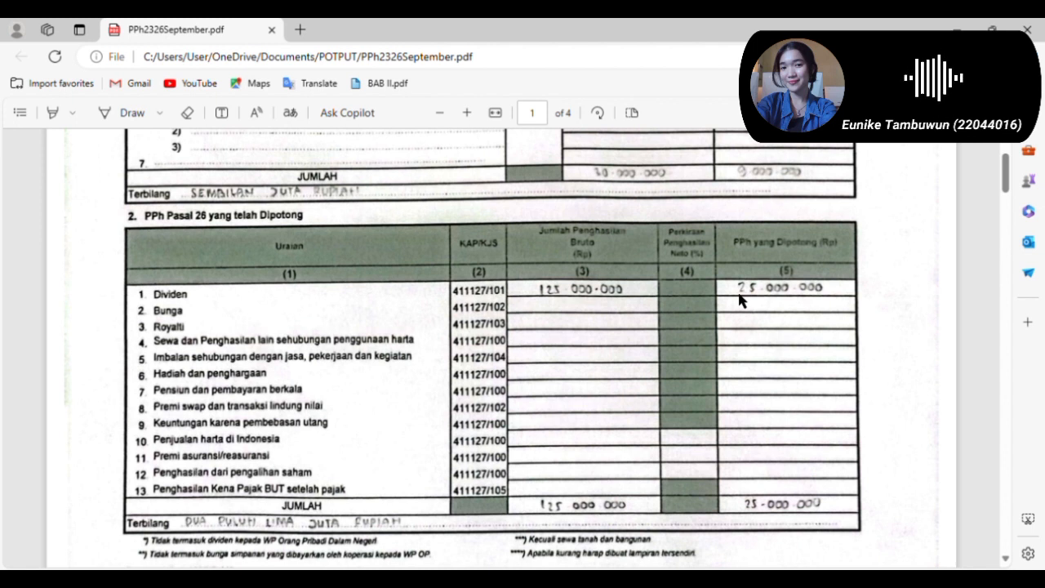
pyautogui.scroll(-5, 742, 302)
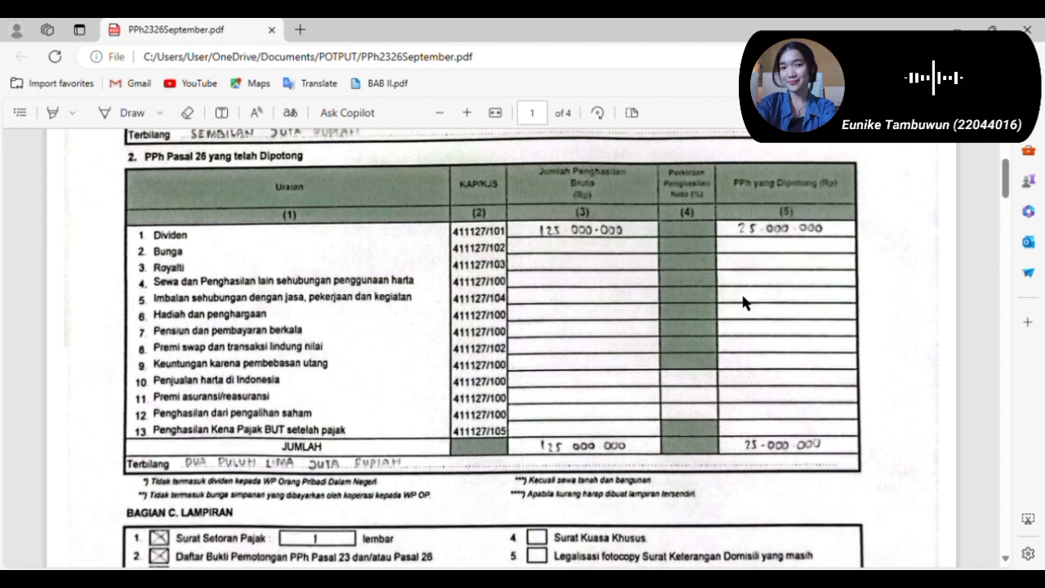
pyautogui.scroll(-1, 743, 301)
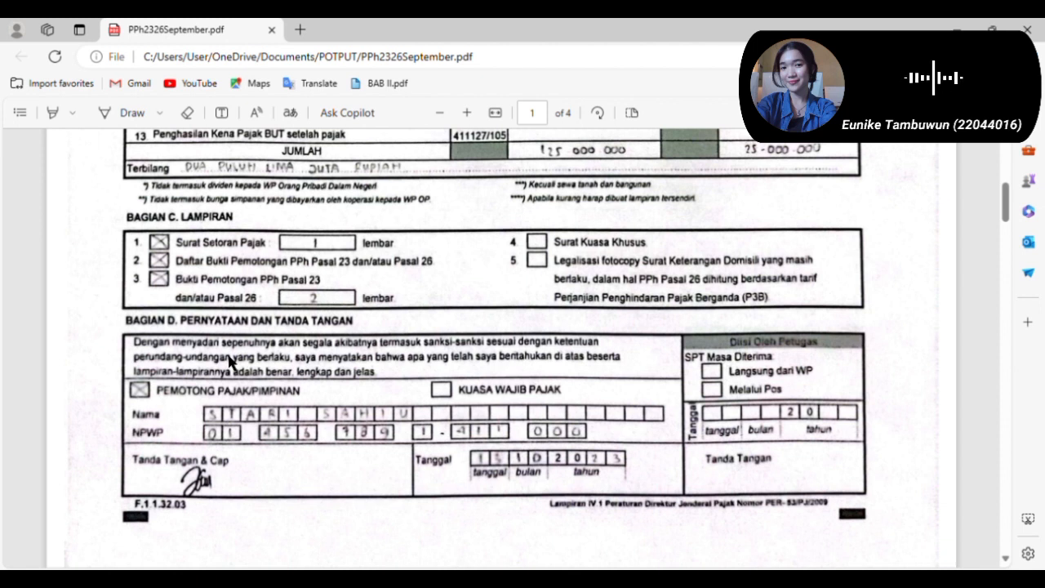
pyautogui.scroll(-1, 231, 362)
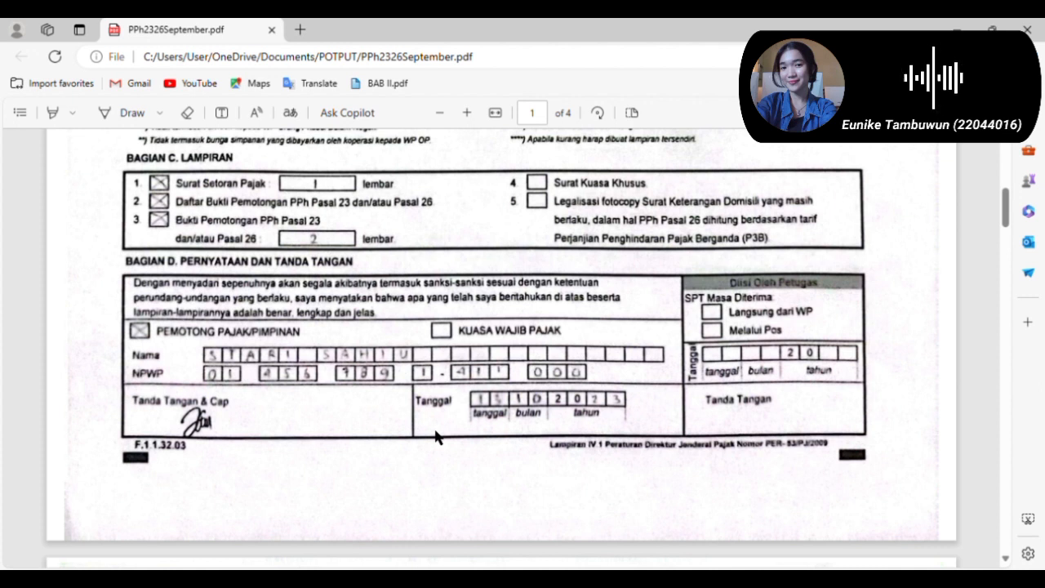
pyautogui.scroll(10, 436, 437)
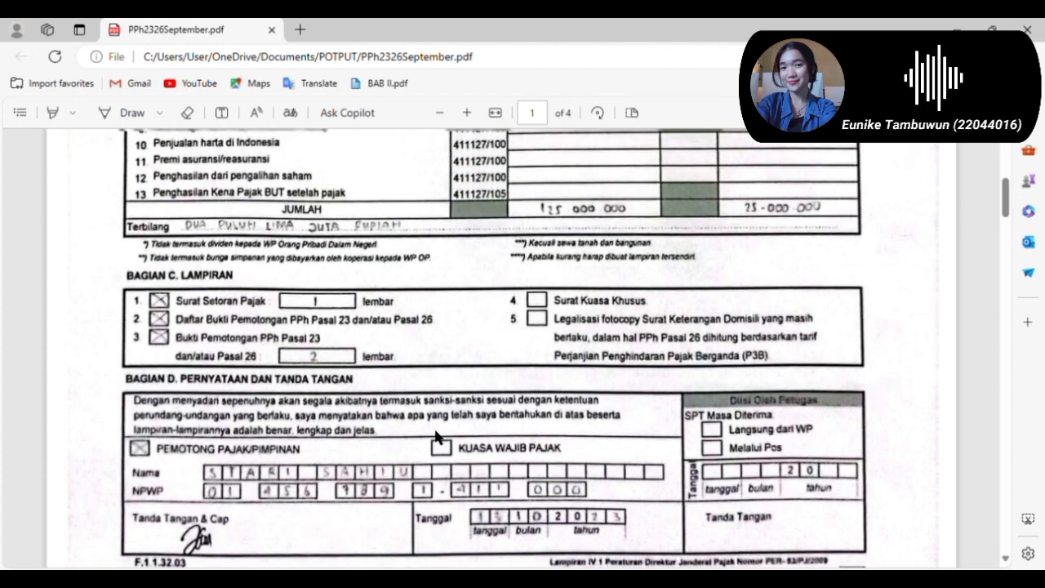